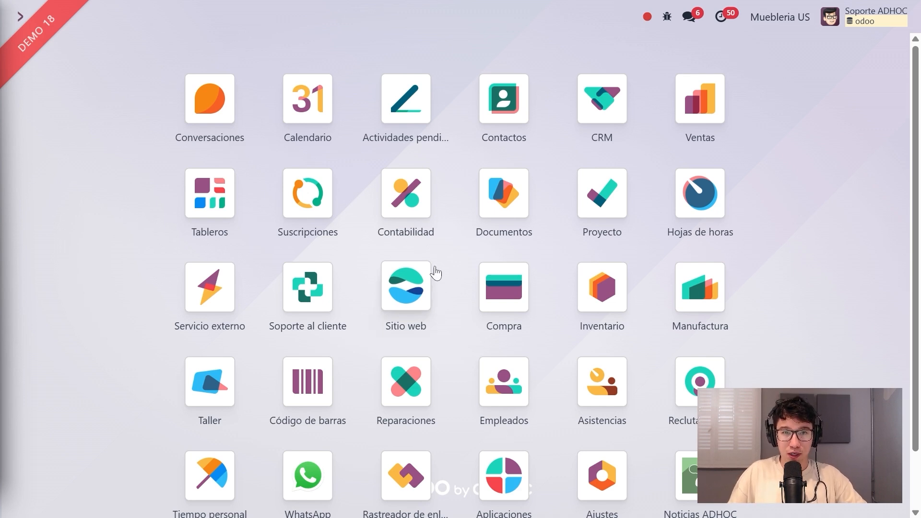
- Open the EjemploFinal spreadsheet from the Spreadsheet folder of the Documentos app
left_click(497, 207)
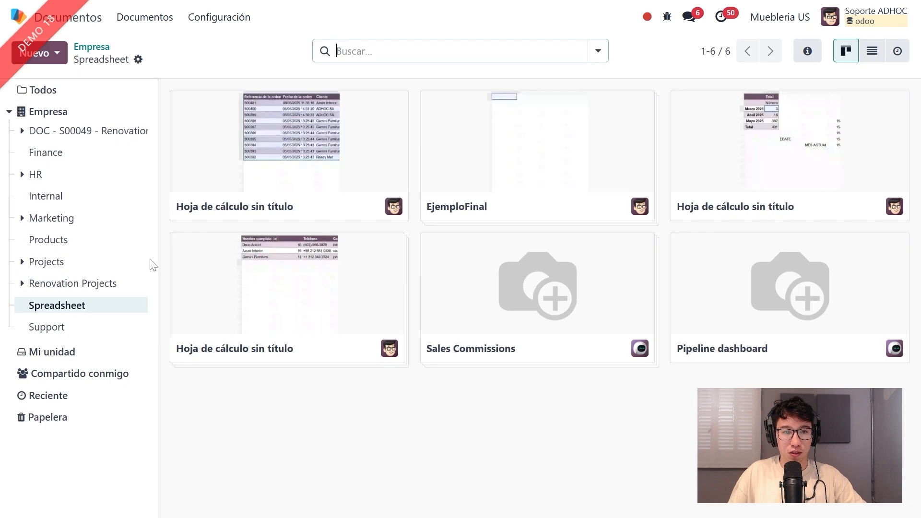
left_click(518, 160)
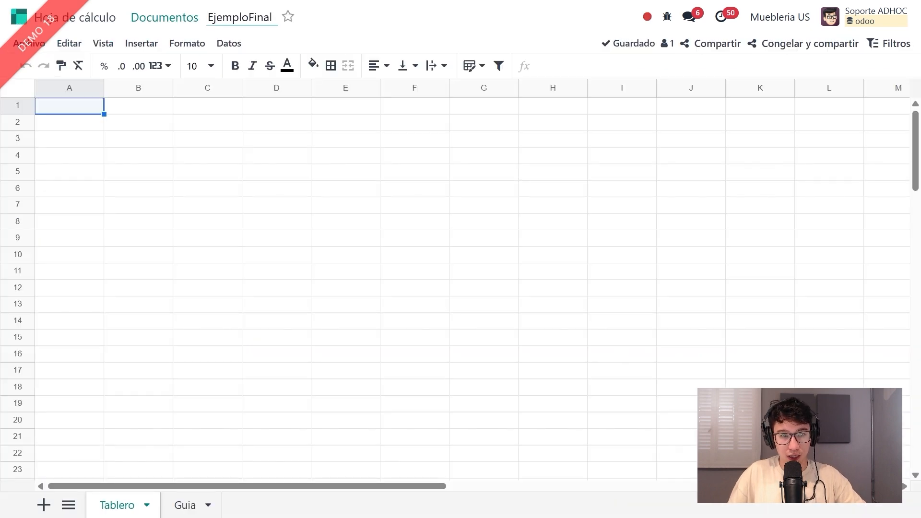
- Compare the Tablero and Guia sheets and review the four planned blocks on Guia: sales history, latest sales list, sales by salesperson and history chart
left_click(185, 505)
left_click(117, 505)
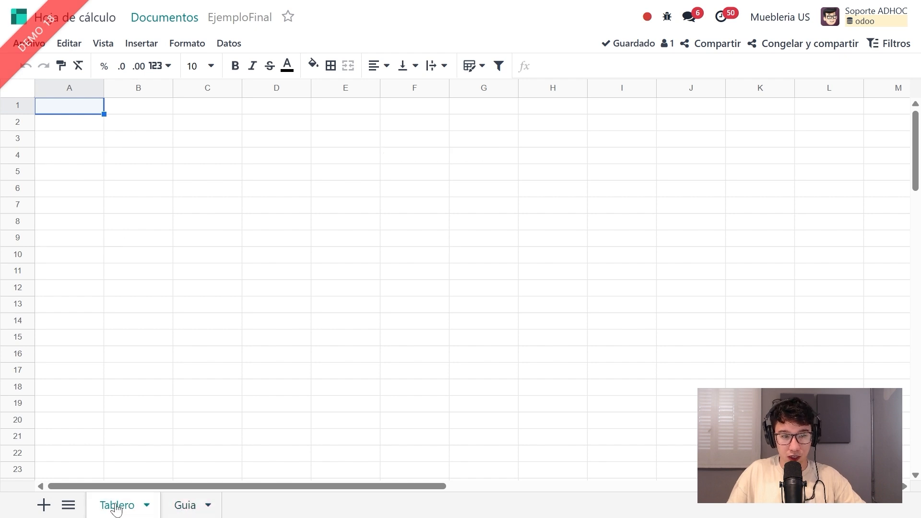
left_click(185, 505)
left_click(120, 510)
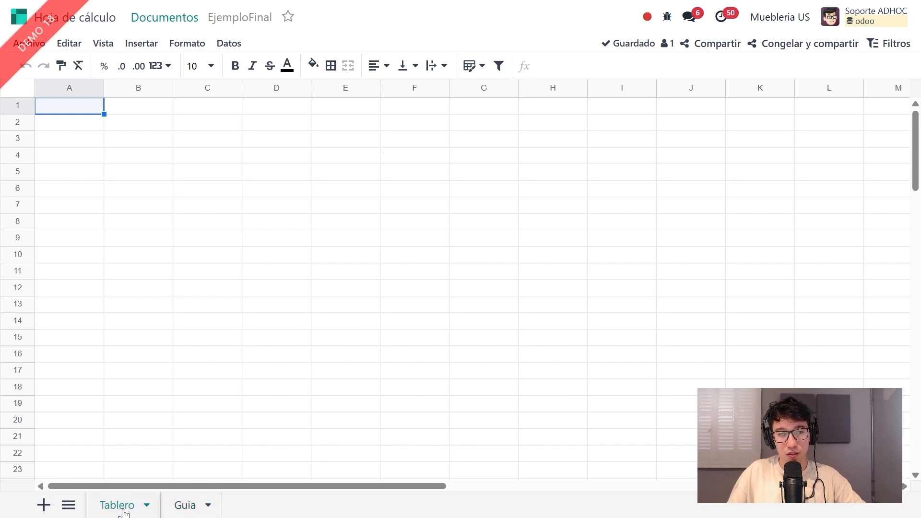
left_click(187, 508)
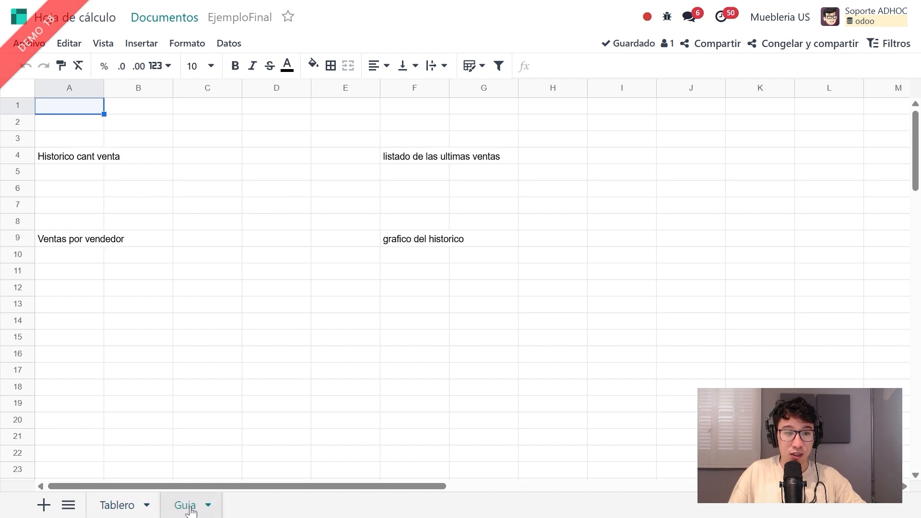
left_click(61, 159)
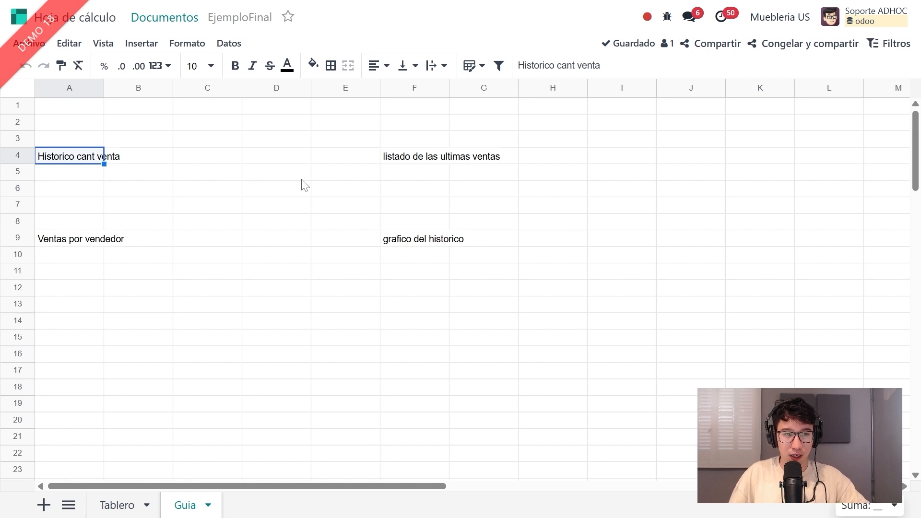
left_click(412, 156)
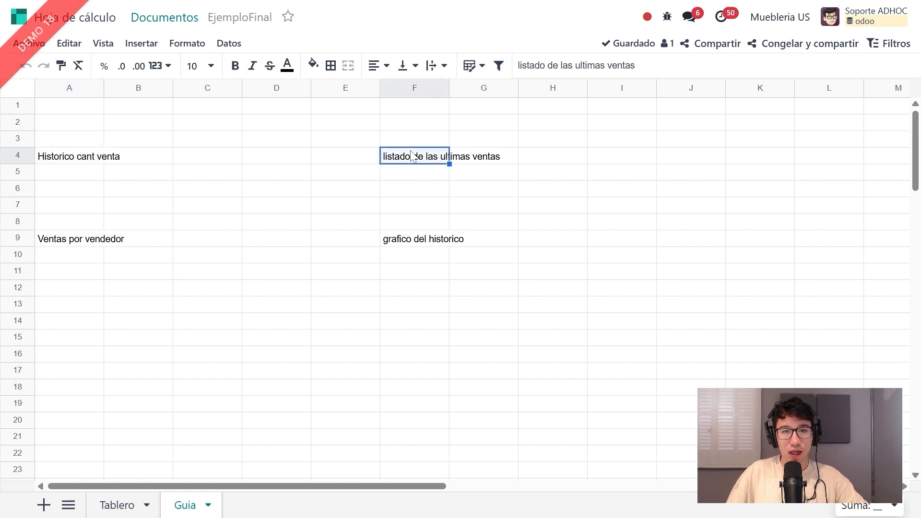
left_click(418, 245)
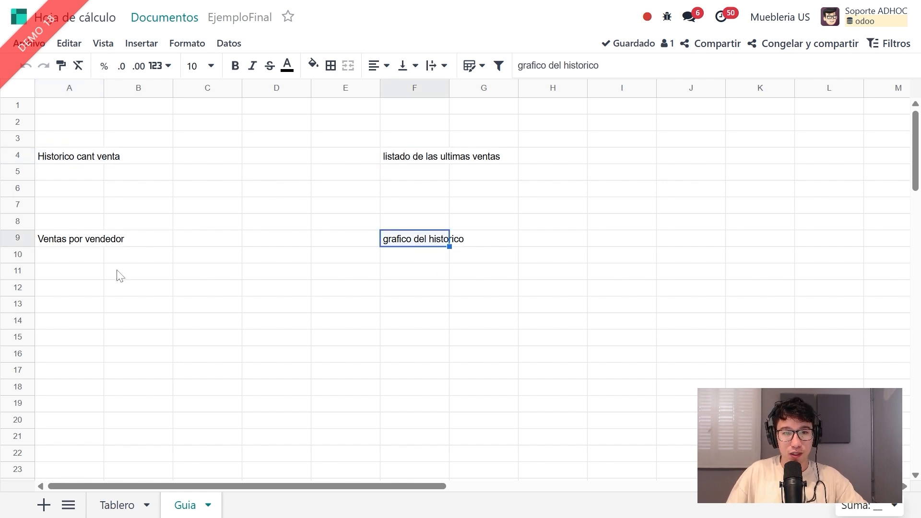
left_click(54, 240)
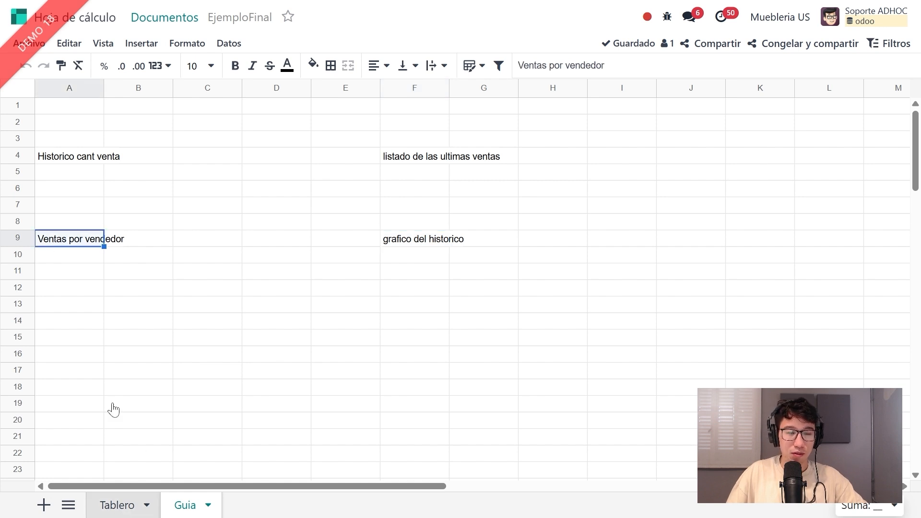
left_click(398, 162)
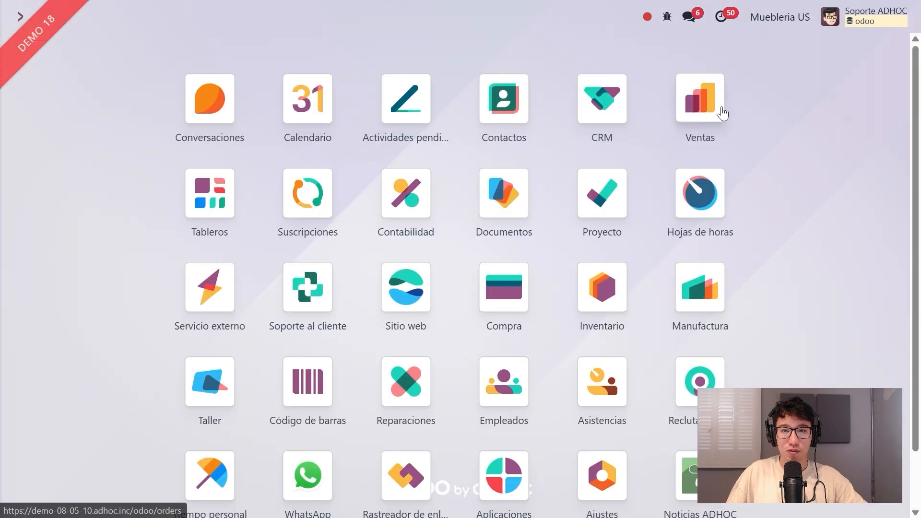
- Switch to the Ventas app and sort the sales orders by order date, newest first
left_click(722, 111)
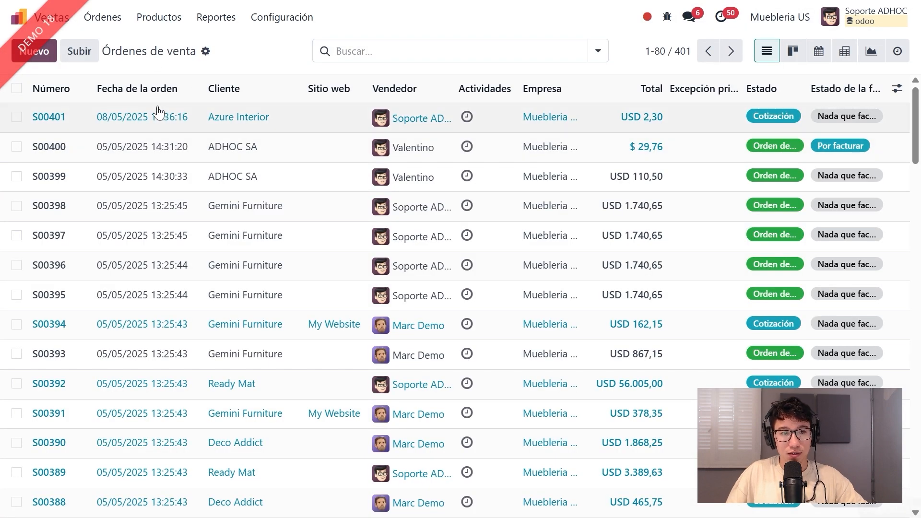
left_click(159, 88)
left_click(177, 89)
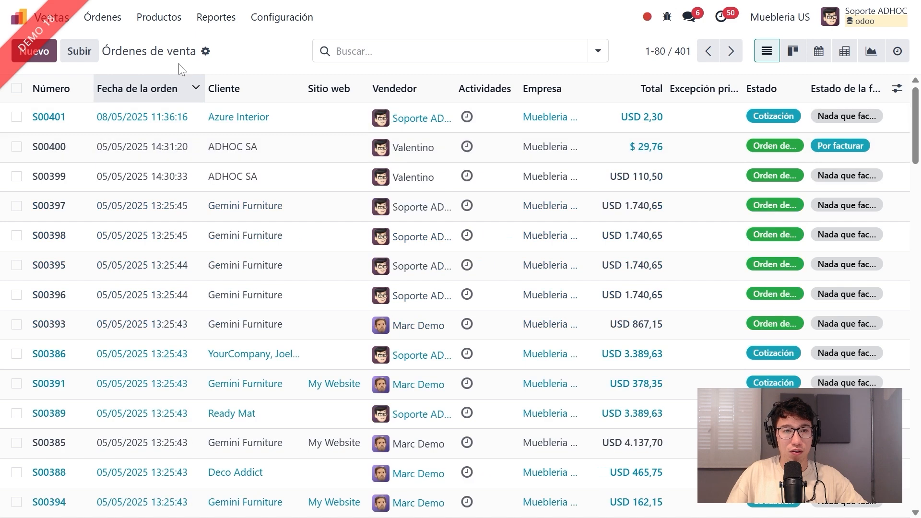
- Insert the first 10 records of the sales order list into the EjemploFinal spreadsheet
left_click(206, 53)
mouse_move(287, 127)
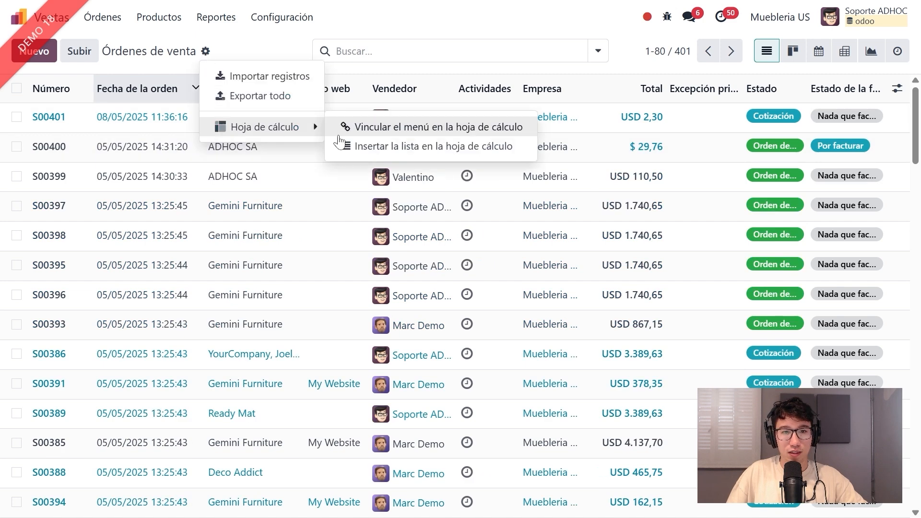
left_click(369, 146)
left_click(336, 233)
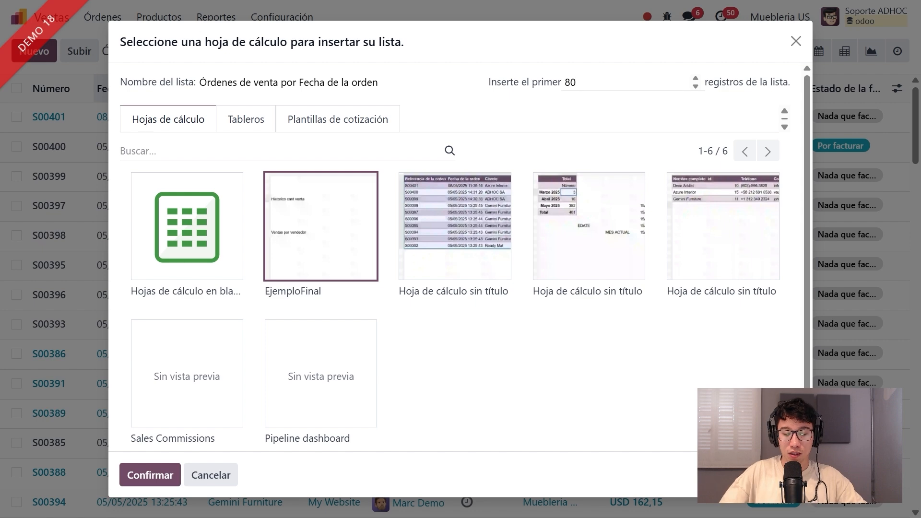
key("BackSpace")
key("BackSpace")
type("10")
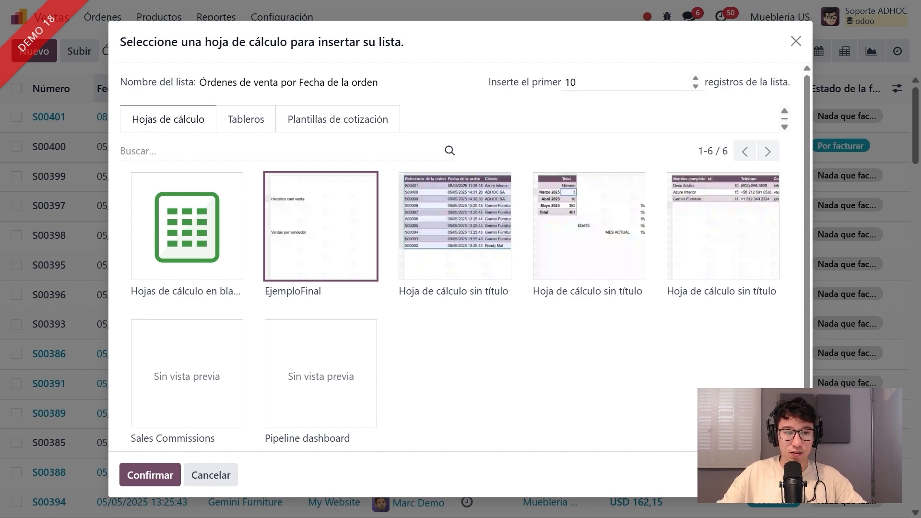
left_click(144, 473)
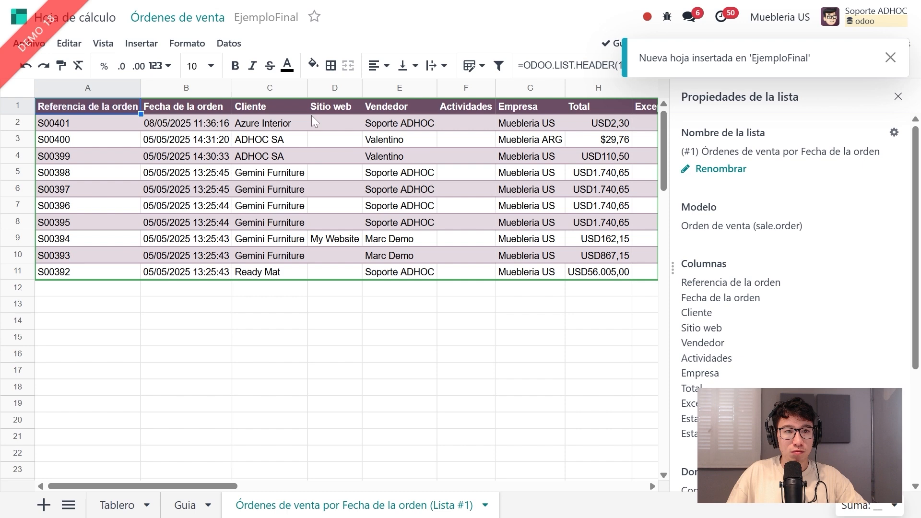
- Delete the Sitio web, Vendedor and Actividades columns (D to F) from the inserted order list
left_click(329, 87)
left_click_drag(329, 88, 357, 91)
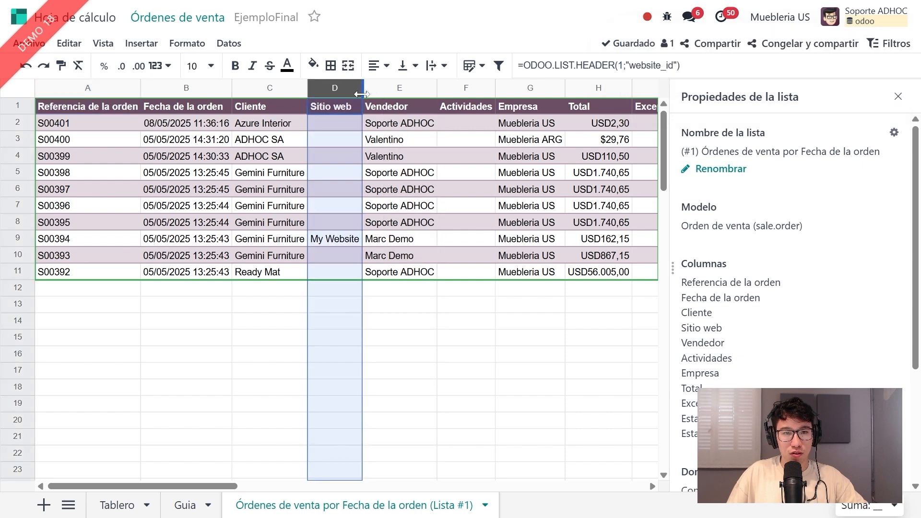
left_click(388, 89, "shift")
left_click(462, 88, "shift")
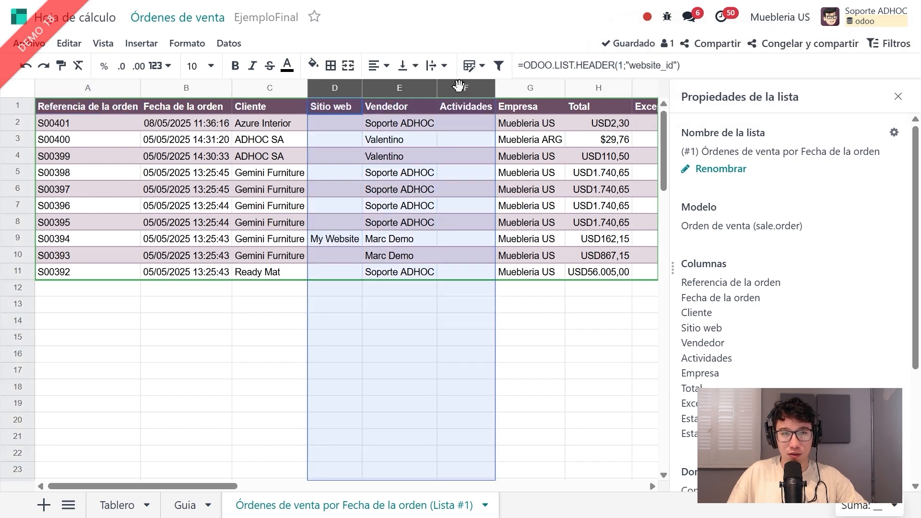
right_click(465, 91)
left_click(495, 244)
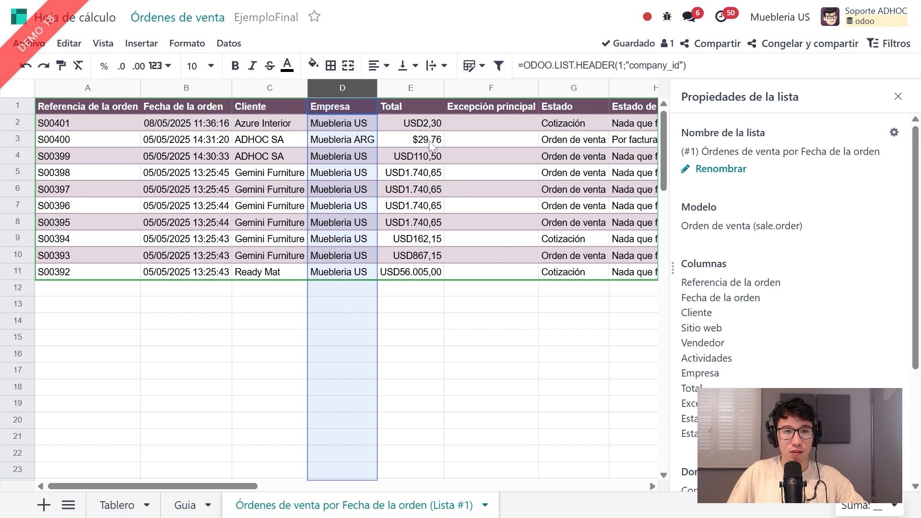
left_click(390, 126)
left_click(217, 144)
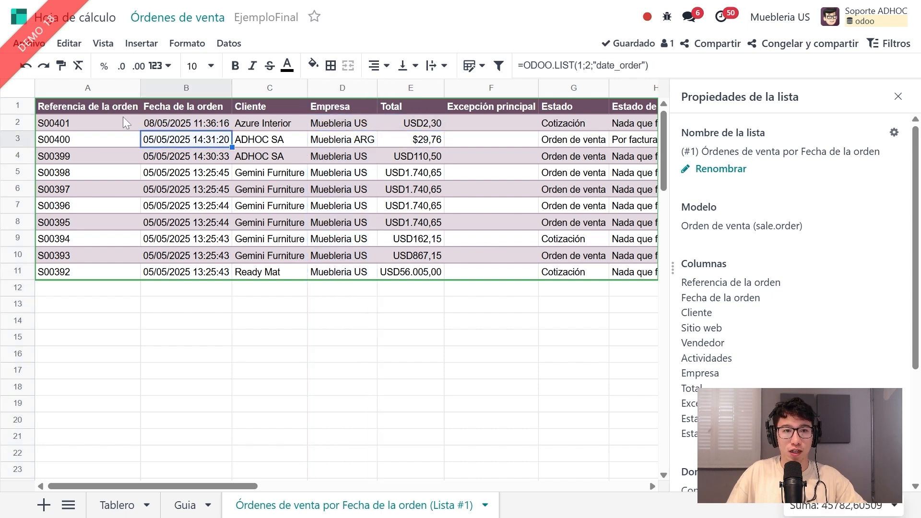
left_click(114, 109)
left_click(176, 111)
key("Right")
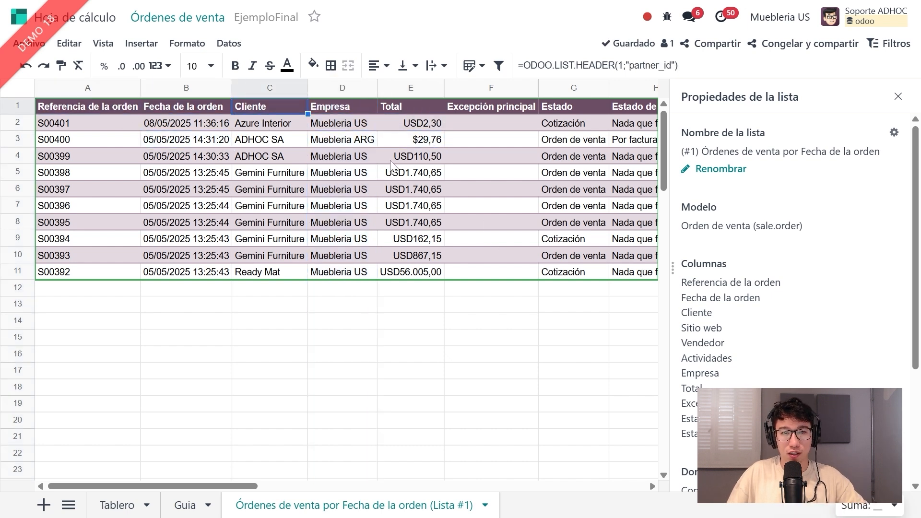
- Copy the order list range A1:E11, from order reference to total, into the Tablero sheet starting at cell E5
left_click_drag(413, 109, 93, 271)
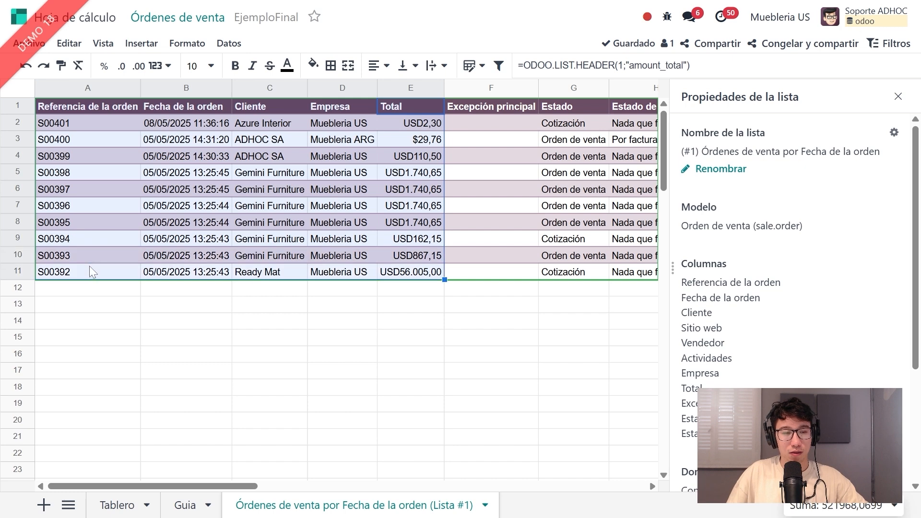
left_click(118, 505)
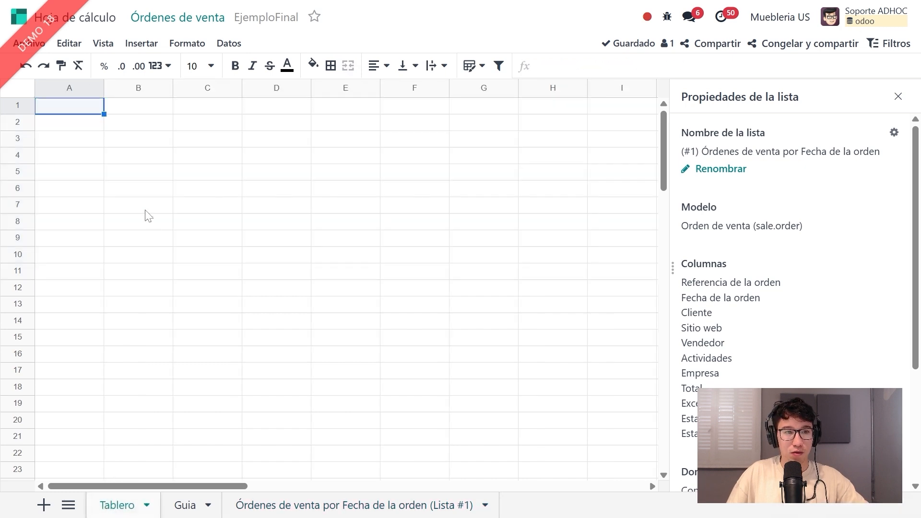
left_click(353, 196)
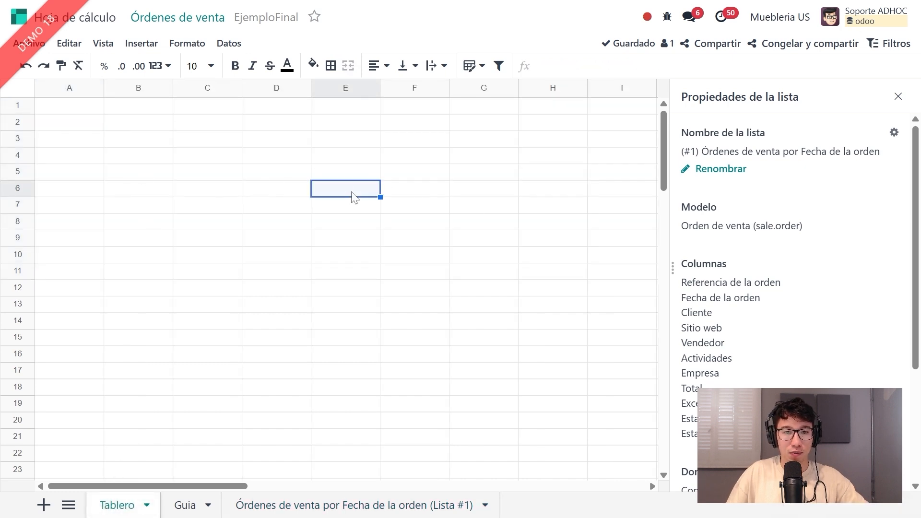
left_click(360, 173)
type("Referencia de l\tFecha de la ord\tCliente\tEmpresa\tTotal S00401\t08/05/2025 11:3\tAzure Interior\tMuebleria US\tUSD2,30 S00400\t05/05/2025 14:3\tADHOC SA\tMuebleria ARG\t$29,76 S00399\t05/05/2025 14:3\tADHOC SA\tMuebleria US\tUSD110,50 S00398\t05/05/2025 13:2\tGemini Furniture\tMuebleria US\tUSD1.740,65 S00397\t05/05/2025 13:2\tGemini Furniture\tMuebleria US\tUSD1.740,65 S00396\t05/05/2025 13:2\tGemini Furniture\tMuebleria US\tUSD1.740,65 S00395\t05/05/2025 13:2\tGemini Furniture\tMuebleria US\tUSD1.740,65 S00394\t05/05/2025 13:2\tGemini Furniture\tMuebleria US\tUSD162,15 S00393\t05/05/2025 13:2\tGemini Furniture\tMuebleria US\tUSD867,15 S00392\t05/05/2025 13:2\tReady Mat\tMuebleria US\tUSD56.005,00")
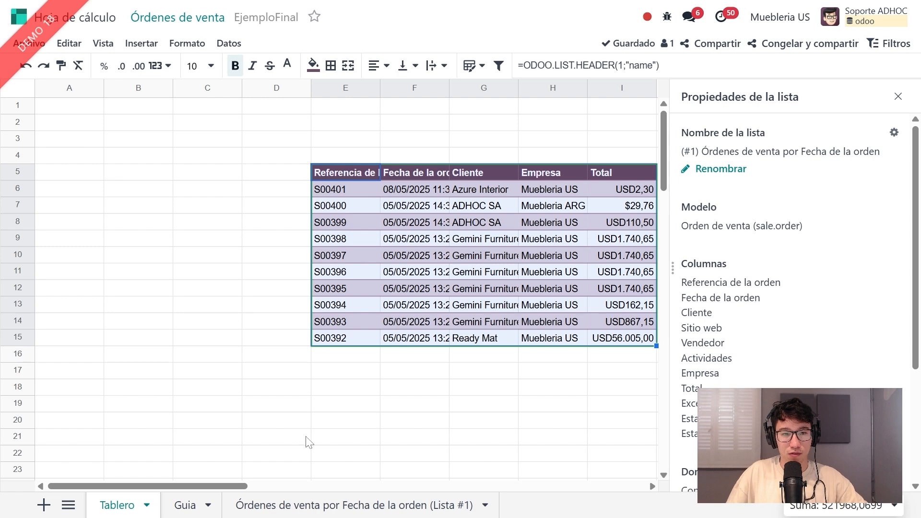
- Auto-fit the widths of the order date and customer columns (F and G) on Tablero, and close the list properties
left_click_drag(238, 487, 314, 487)
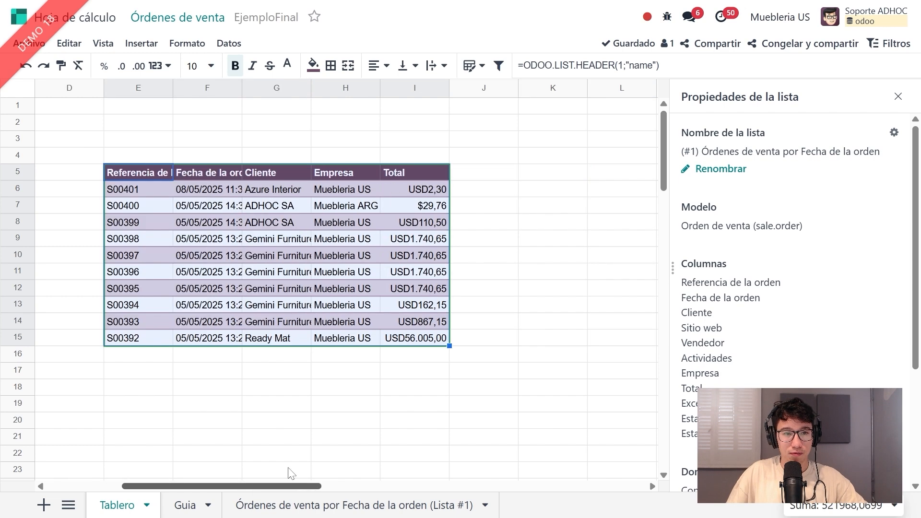
left_click(239, 86)
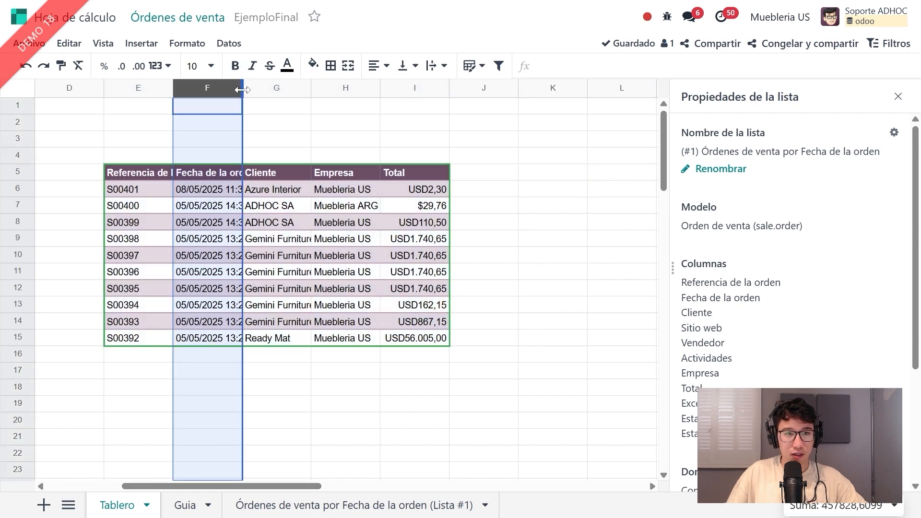
double_click(243, 88)
left_click(297, 171)
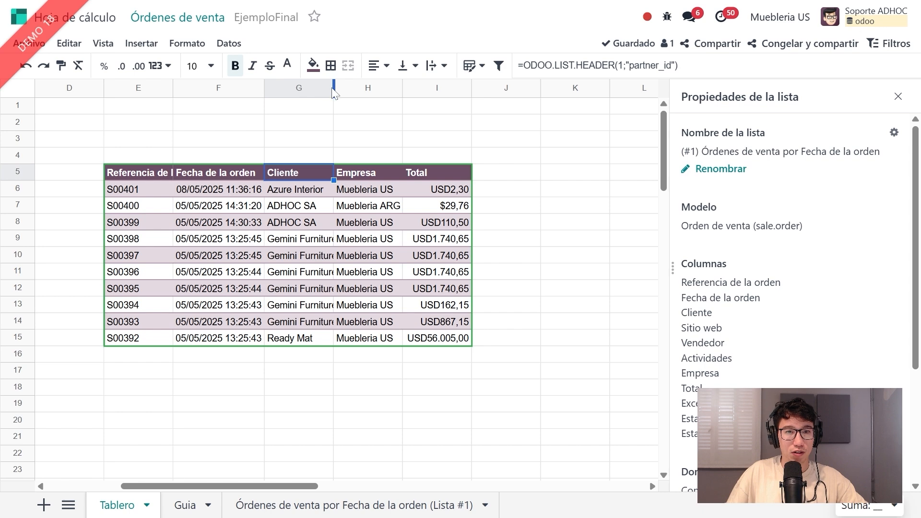
double_click(334, 87)
left_click(441, 238)
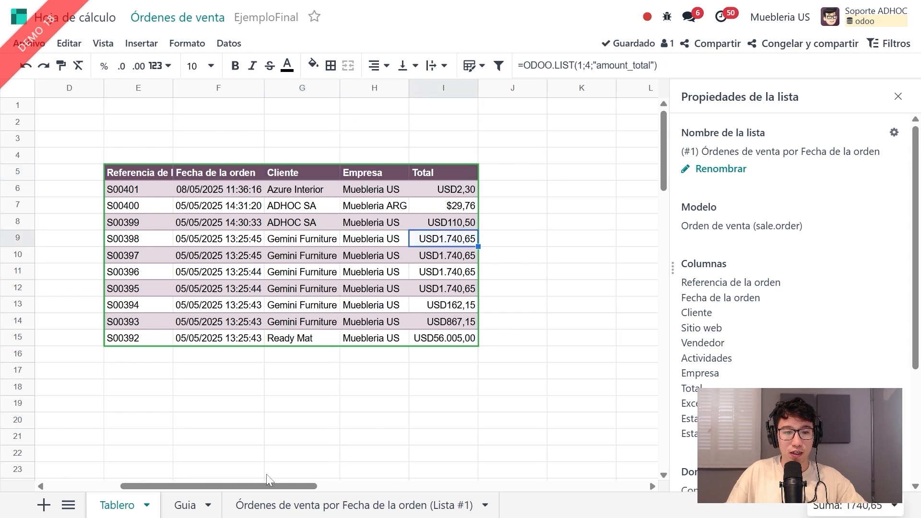
mouse_move(265, 486)
left_mouse_down()
mouse_move(224, 486)
mouse_move(254, 486)
left_mouse_up()
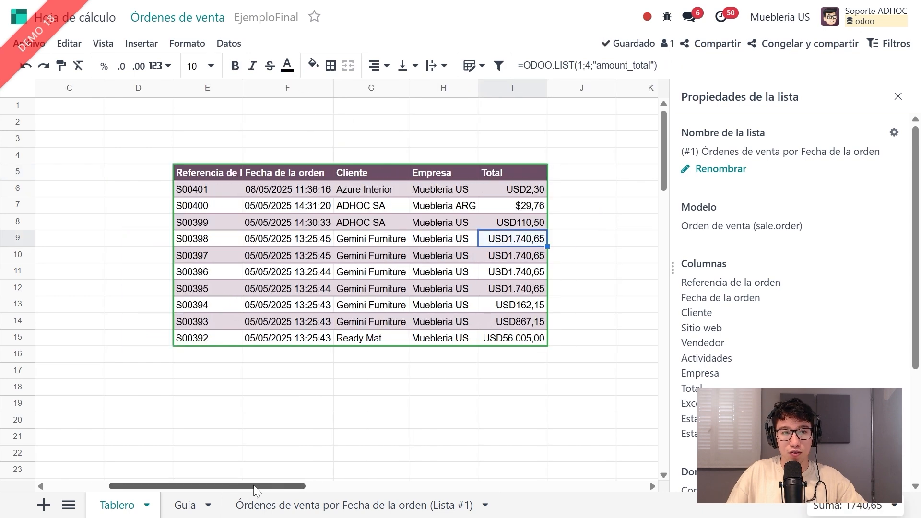
left_click(898, 97)
- Insert a chart based on the sales order table E5:I15 on the Tablero sheet
left_click(221, 187)
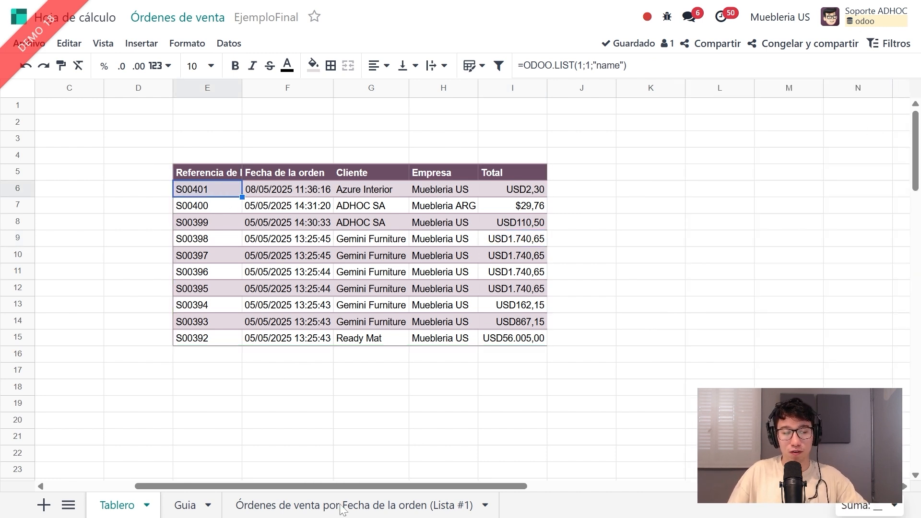
left_click_drag(330, 487, 296, 491)
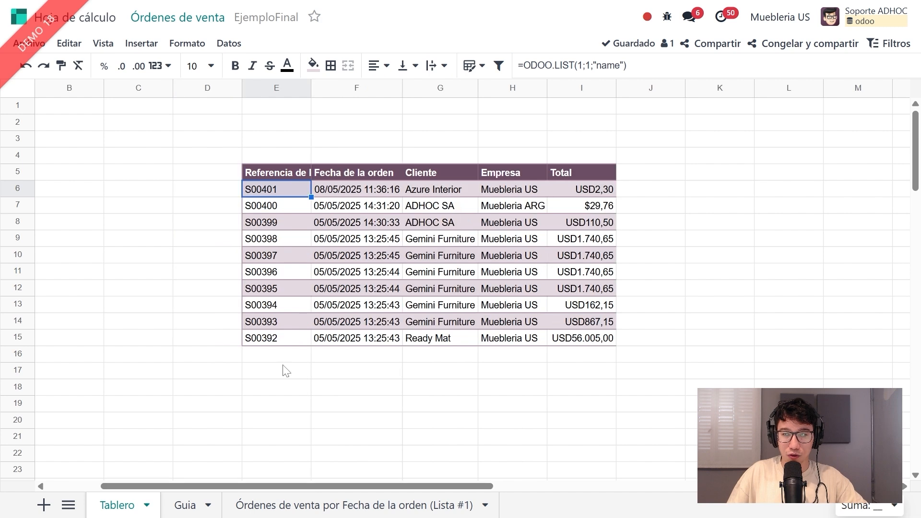
left_click(272, 327)
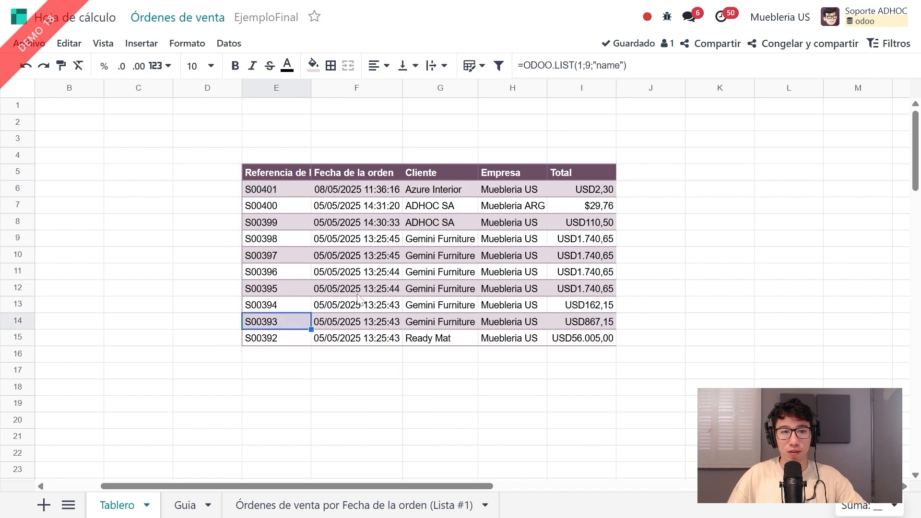
left_click(151, 43)
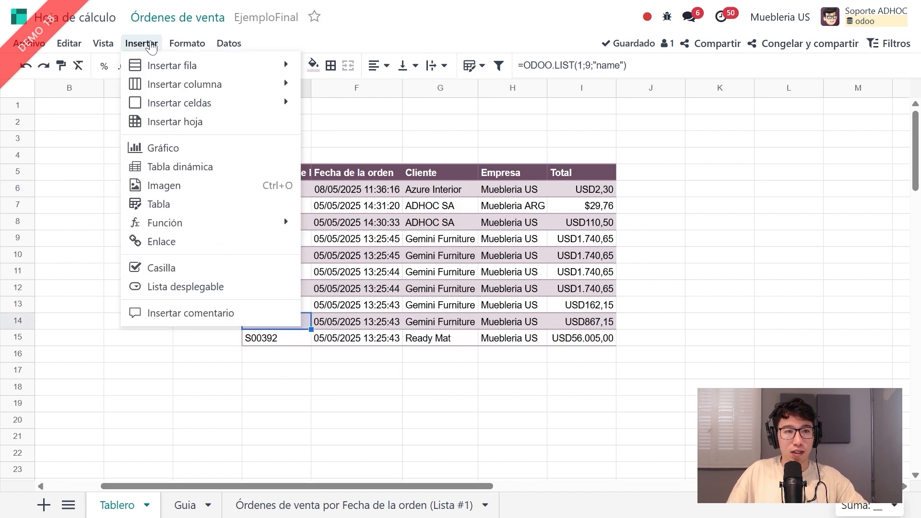
left_click(196, 149)
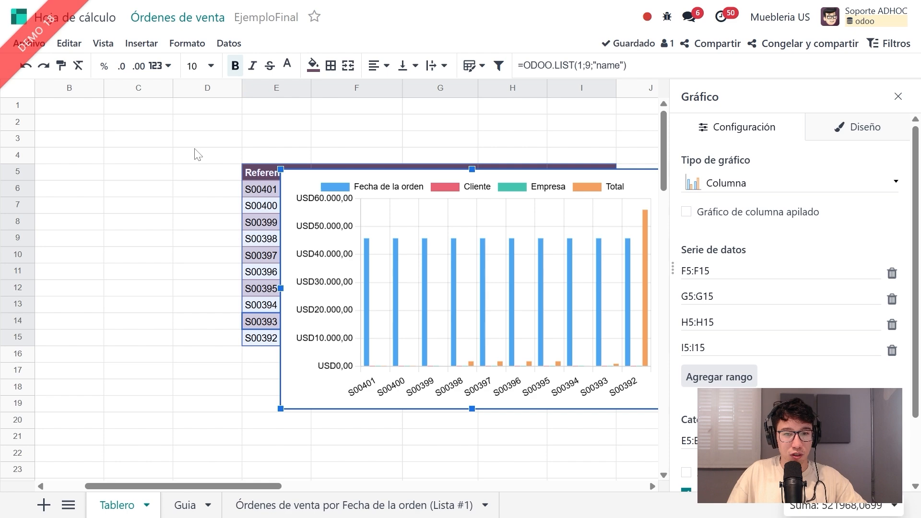
- Delete the column chart covering the sales order table on the Tablero sheet
left_click_drag(537, 181, 511, 178)
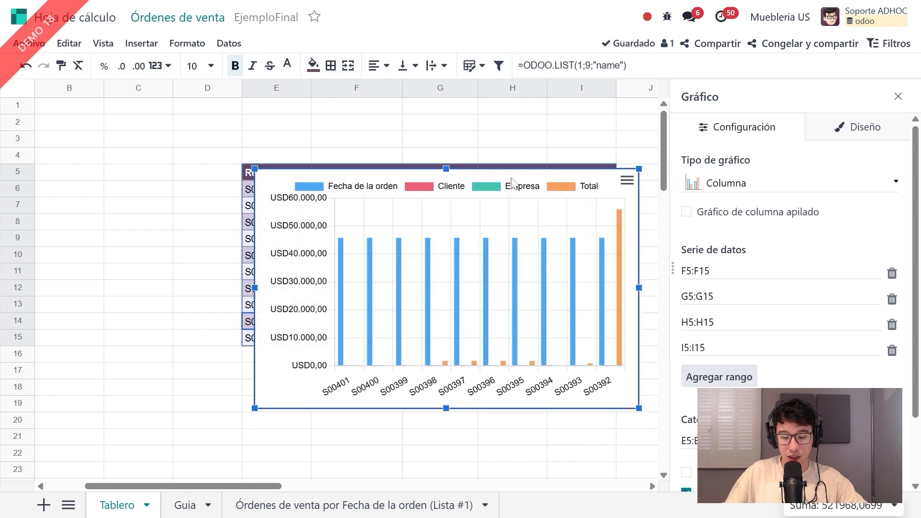
key("Delete")
left_click(463, 139)
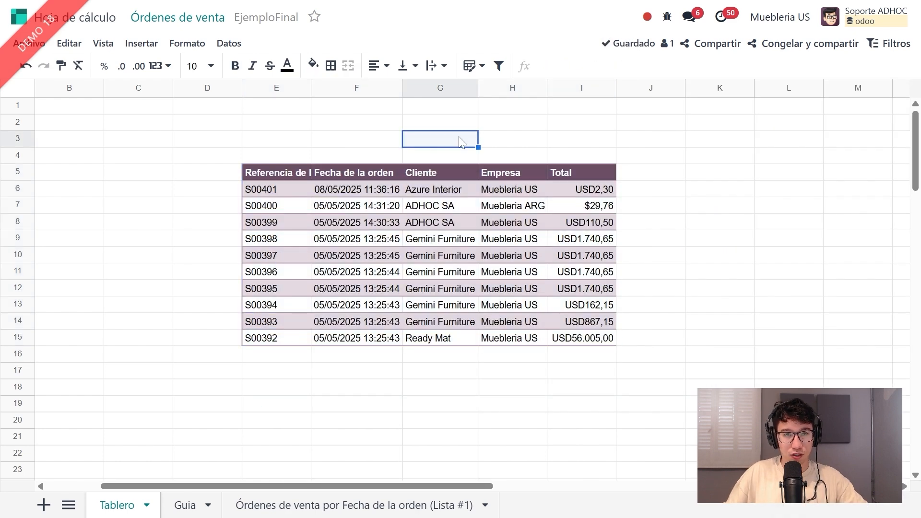
- Insert a new chart on Tablero and set its type to Sistema de puntuación
left_click(142, 45)
left_click(201, 147)
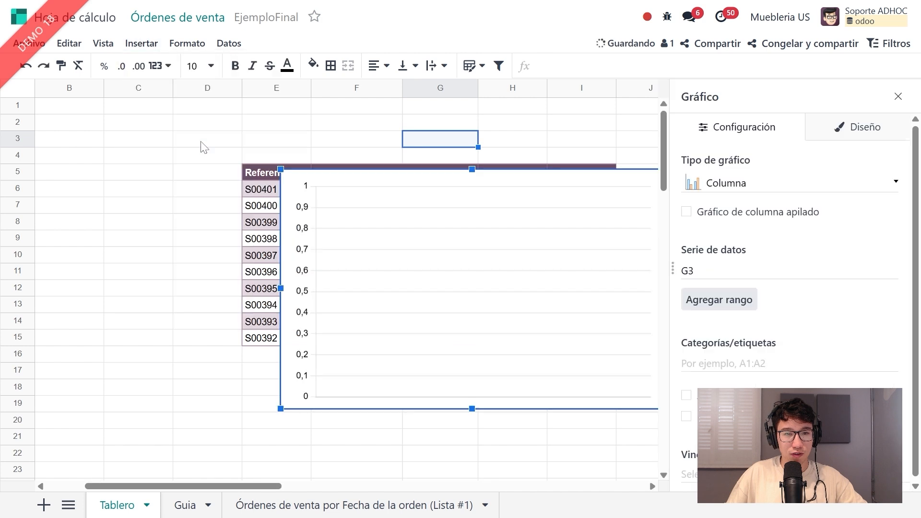
left_click(759, 198)
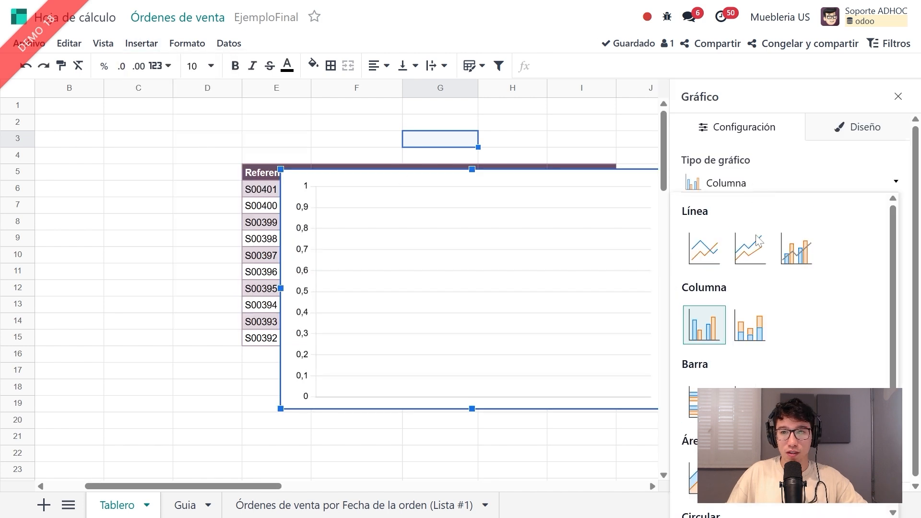
scroll(758, 216, "down", 4)
left_click(699, 216)
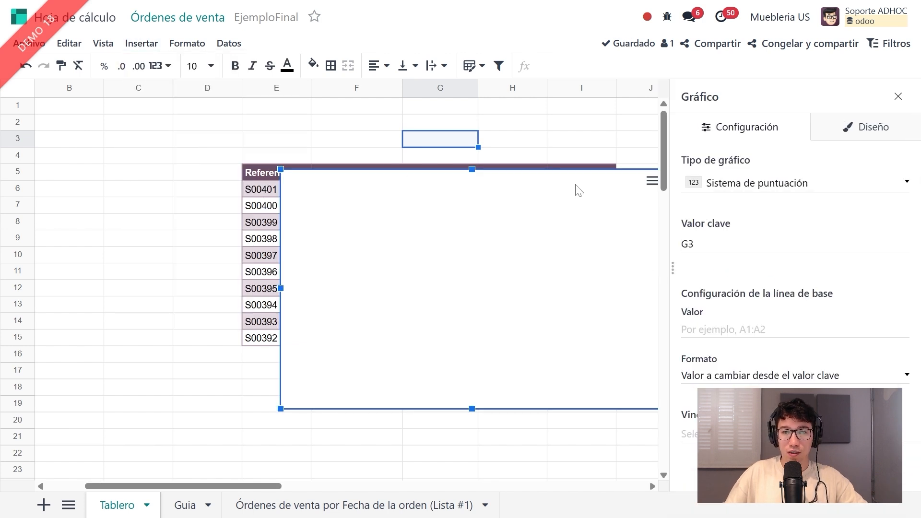
- Move and resize the scorecard to span columns E to I in rows 1 to 4, directly above the order table
left_click_drag(574, 188, 546, 131)
left_click_drag(569, 202, 616, 161)
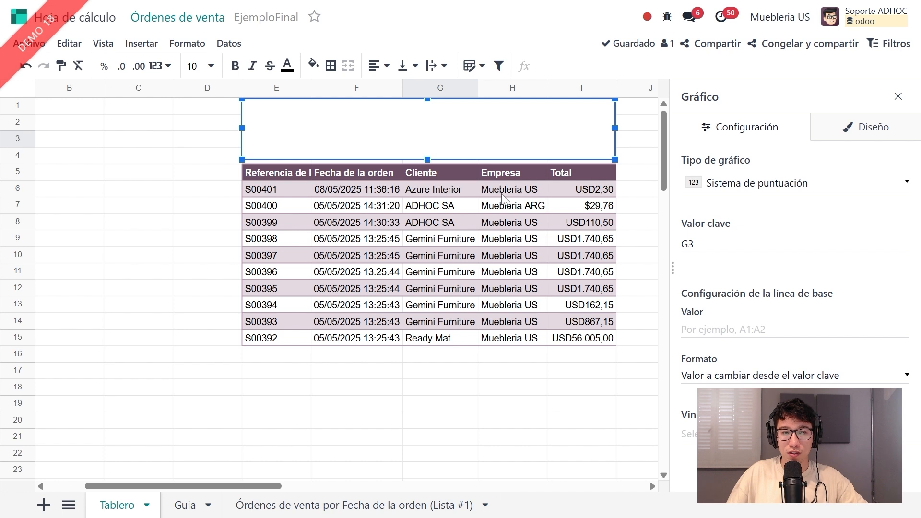
- Set the scorecard's key value to cell G6, the customer of the latest order
left_click(734, 244)
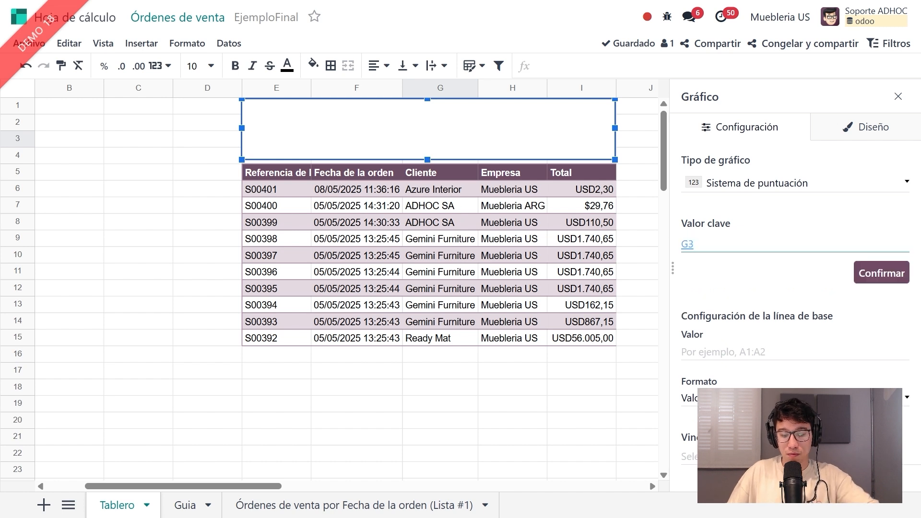
key("BackSpace")
key("BackSpace")
left_click(442, 190)
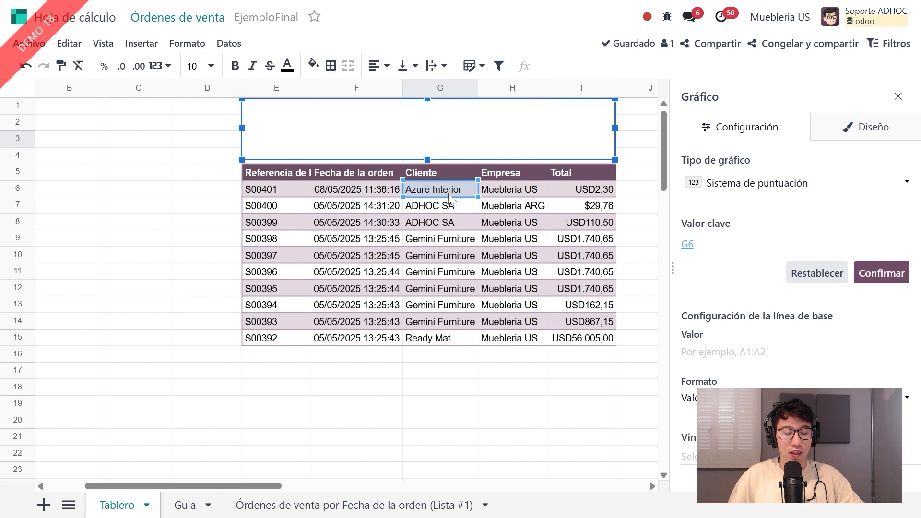
left_click(878, 273)
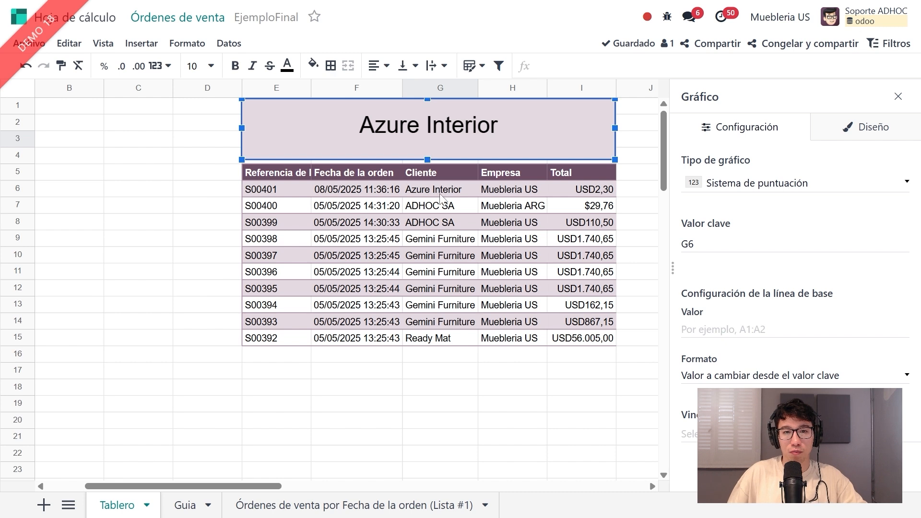
- Give the scorecard the title "Ultimo cliente que compró", centred and in italics
left_click(846, 128)
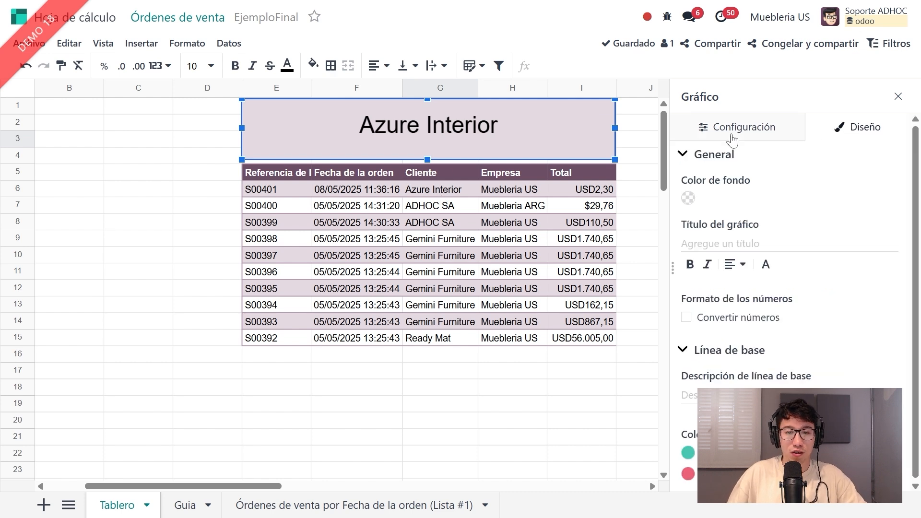
left_click(756, 241)
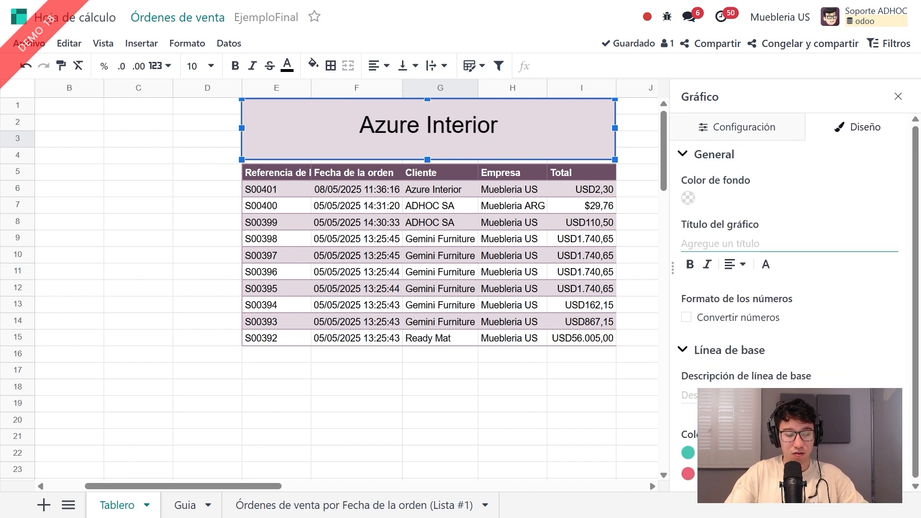
type("Ultimo cliente que compró")
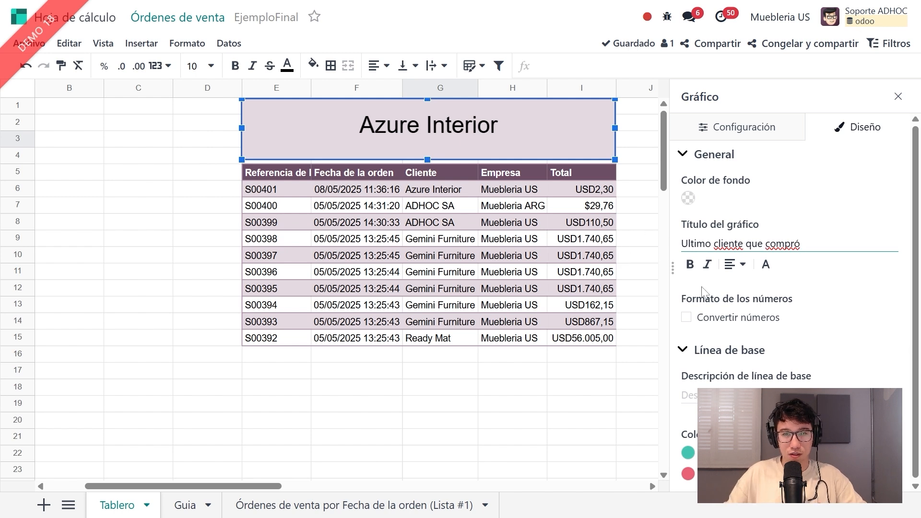
left_click(734, 265)
left_click(713, 288)
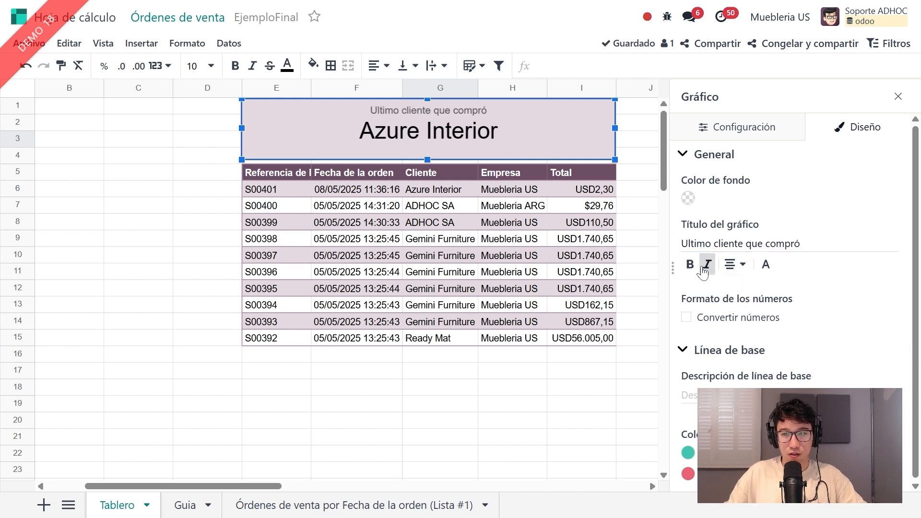
left_click(707, 264)
left_click(594, 376)
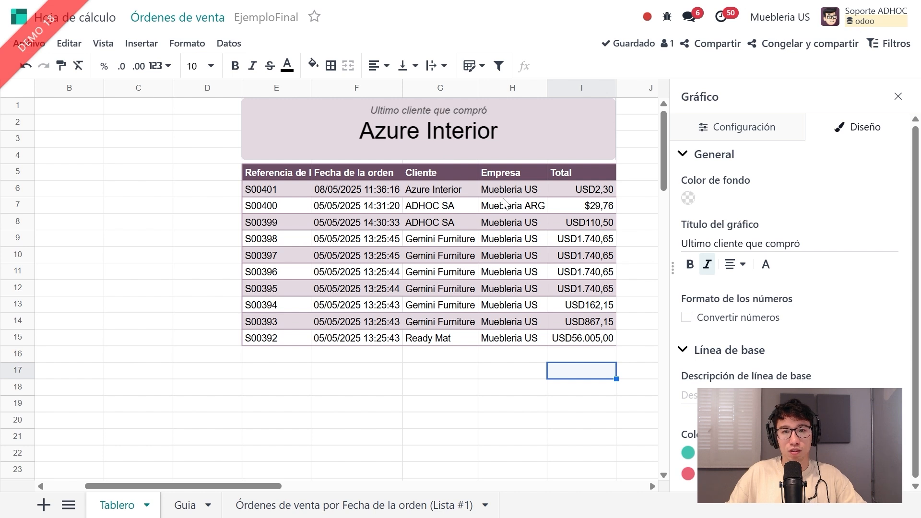
- Inspect the formulas in customer cells G6 and G9, and close the chart properties
left_click(462, 191)
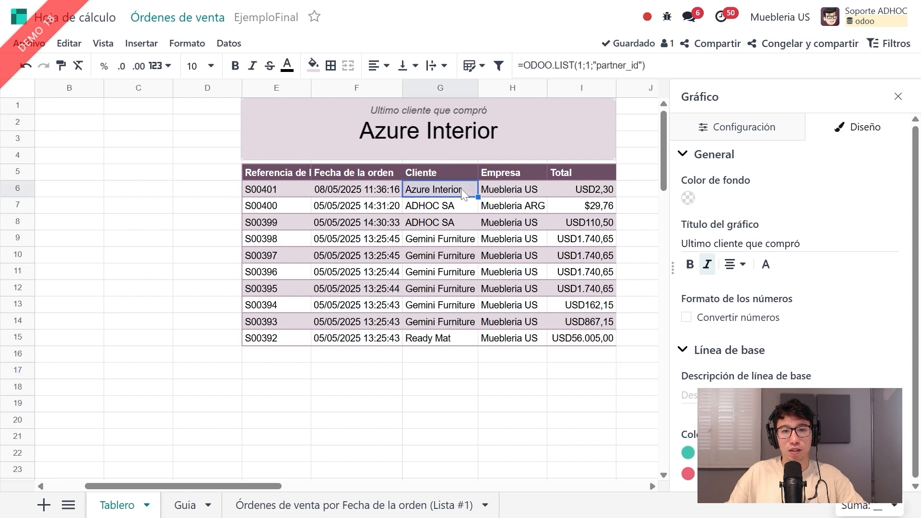
left_click(426, 242)
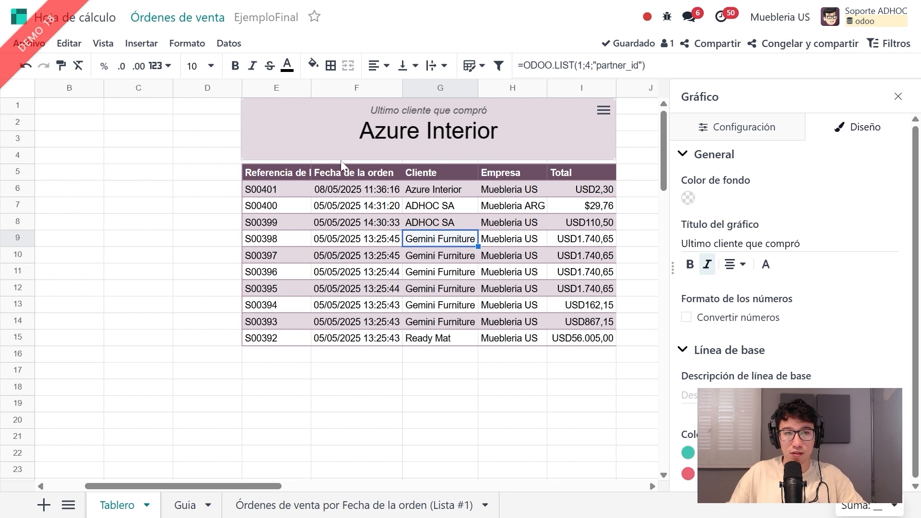
left_click(437, 192)
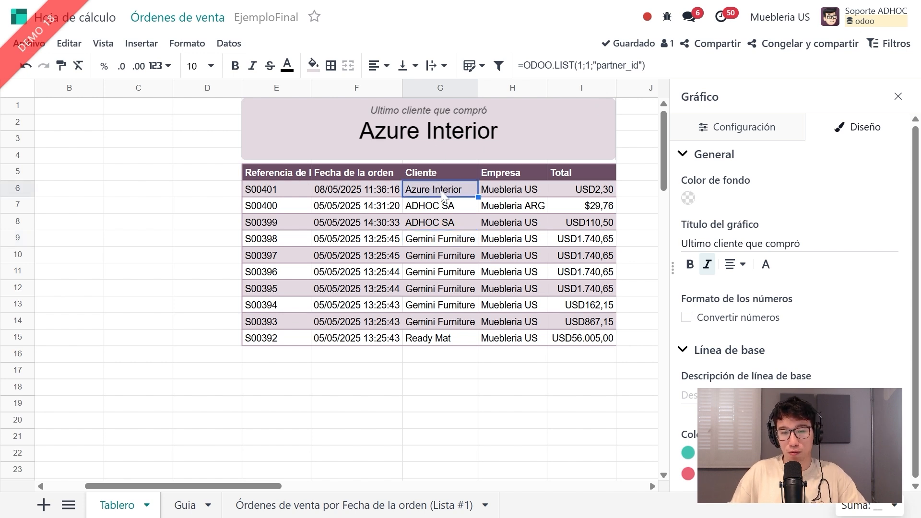
left_click(898, 96)
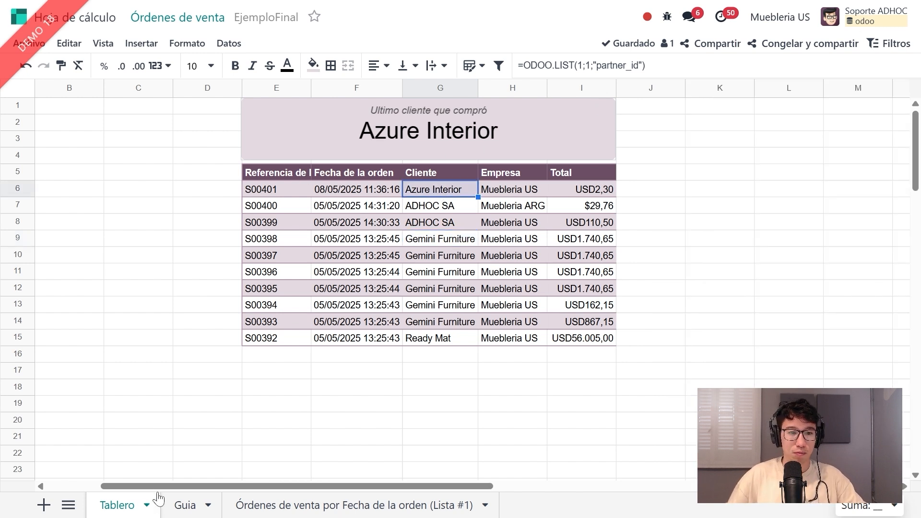
- Delete the source sheet "Órdenes de venta por Fecha de la orden (Lista #1)" and confirm its removal
left_click_drag(164, 486, 76, 492)
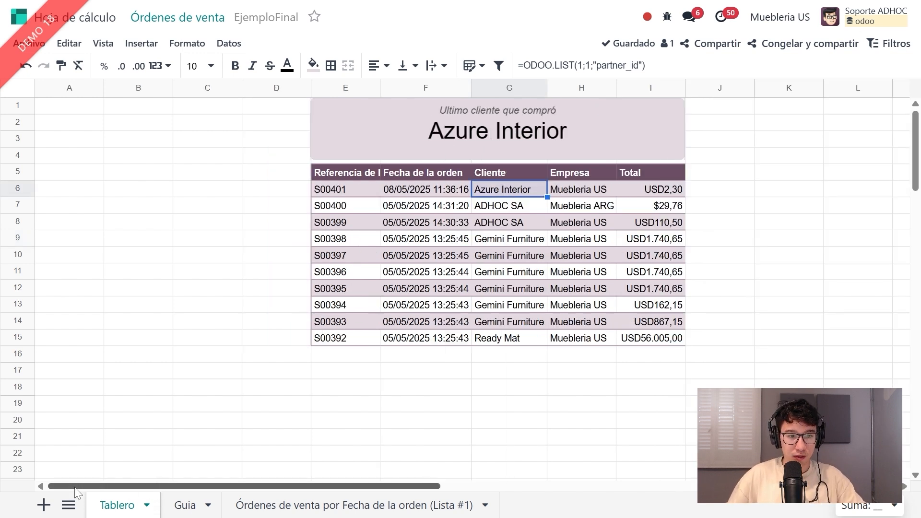
left_click(485, 505)
left_click(513, 379)
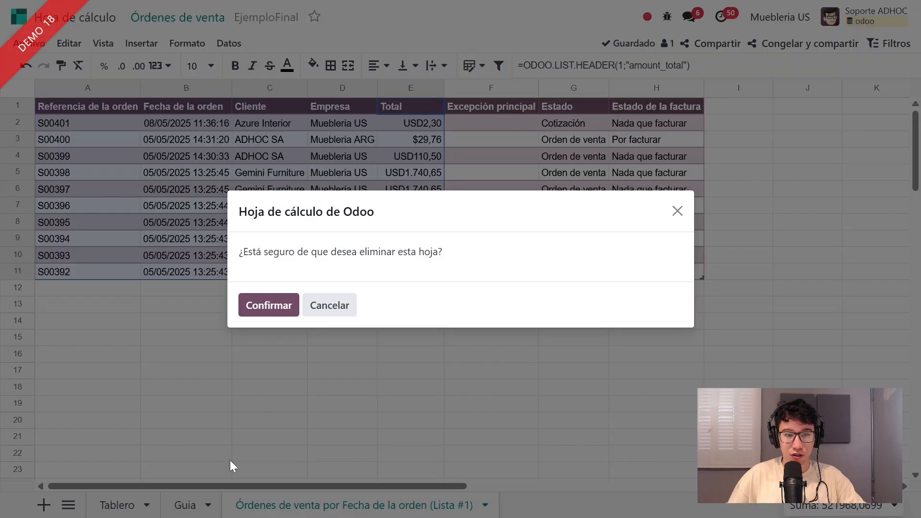
left_click(254, 311)
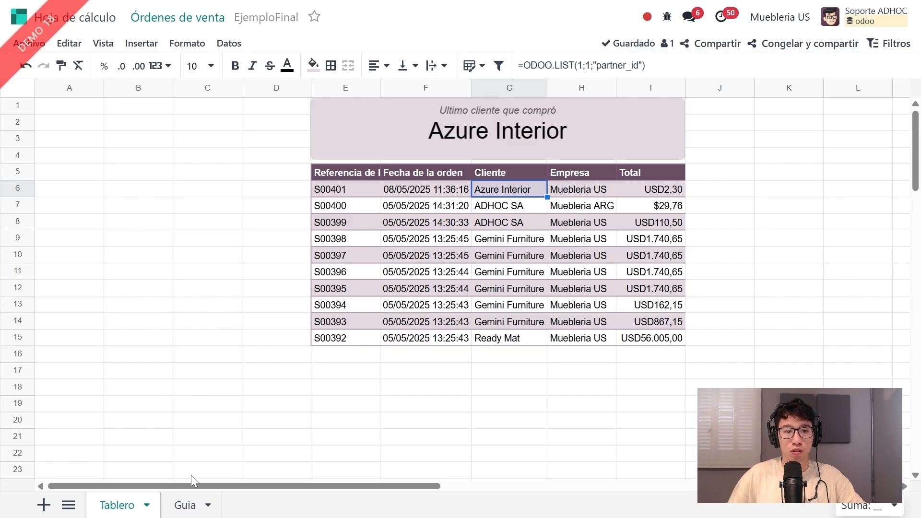
- Check the planned dashboard layout on the Guia sheet and return to Tablero
left_click(185, 505)
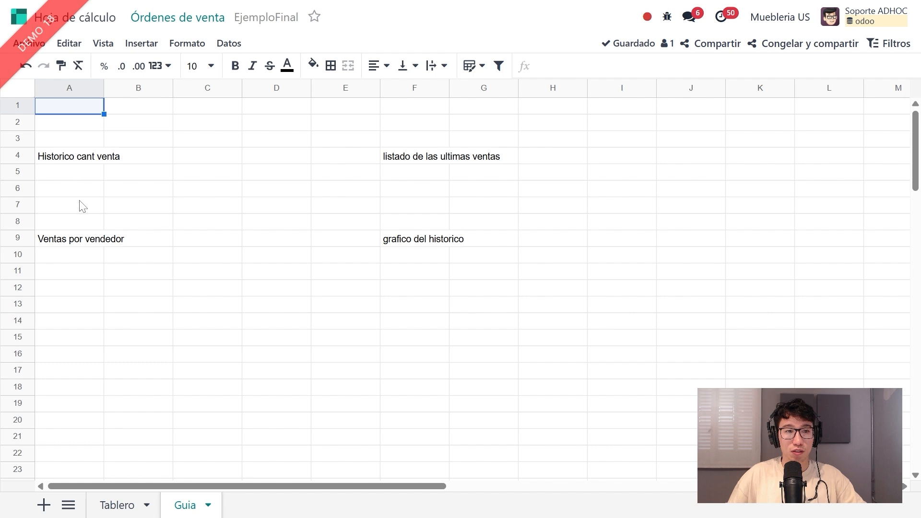
left_click(110, 505)
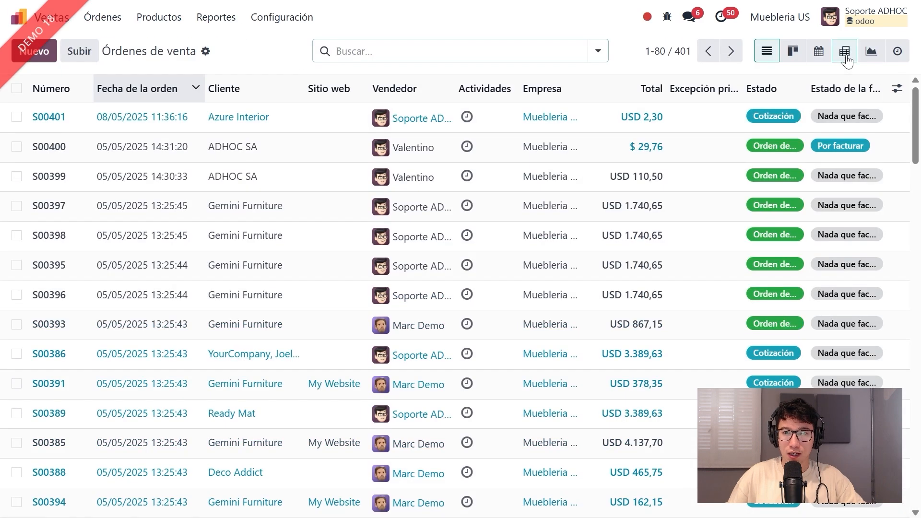
- Show the sales orders in the Ventas app as a pivot by month, measuring Número instead of Total
left_click(844, 51)
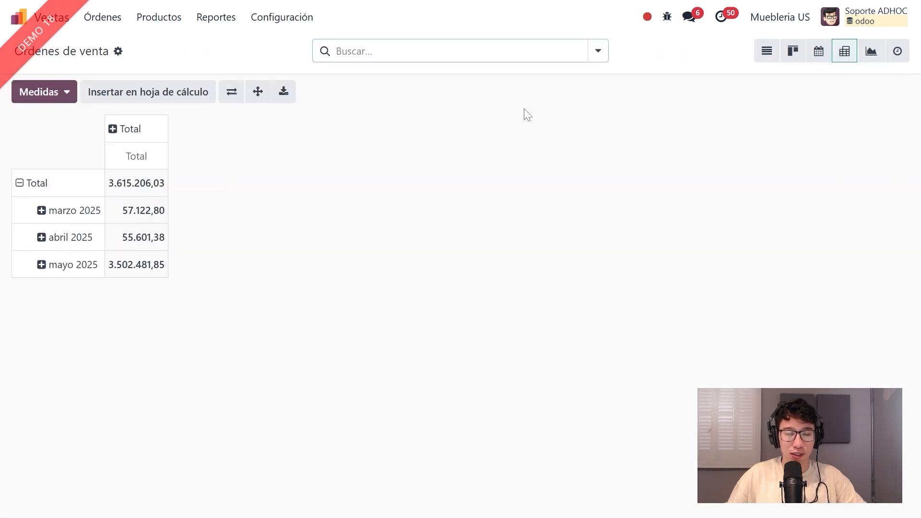
left_click(60, 96)
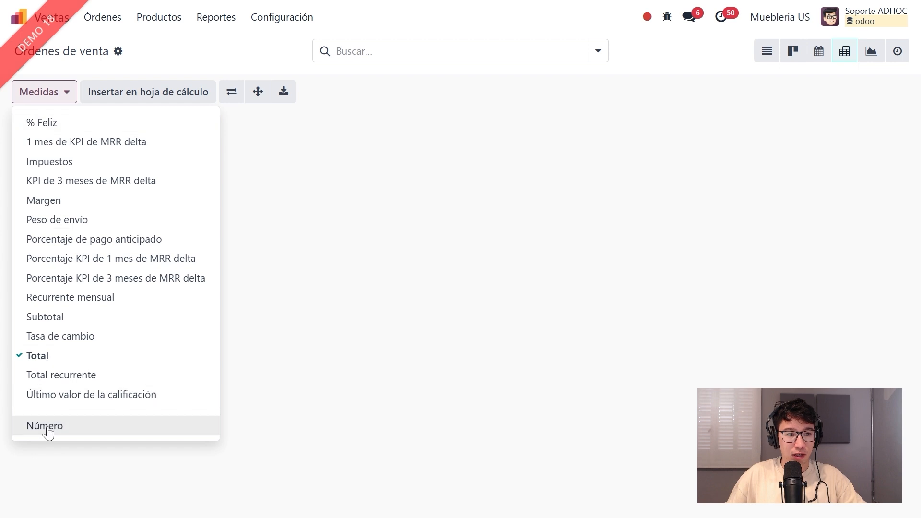
left_click(33, 355)
left_click(403, 300)
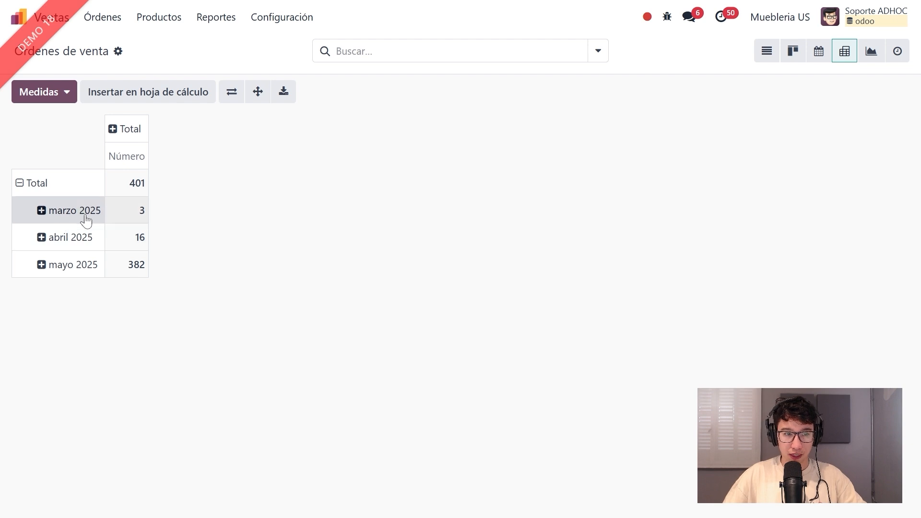
- Insert the sales order pivot table into the EjemploFinal spreadsheet
left_click(111, 98)
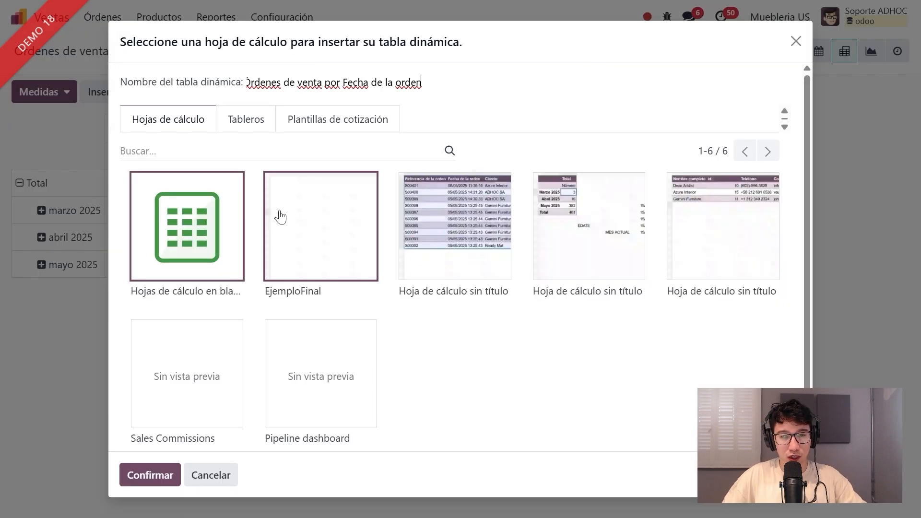
left_click(278, 216)
left_click(144, 475)
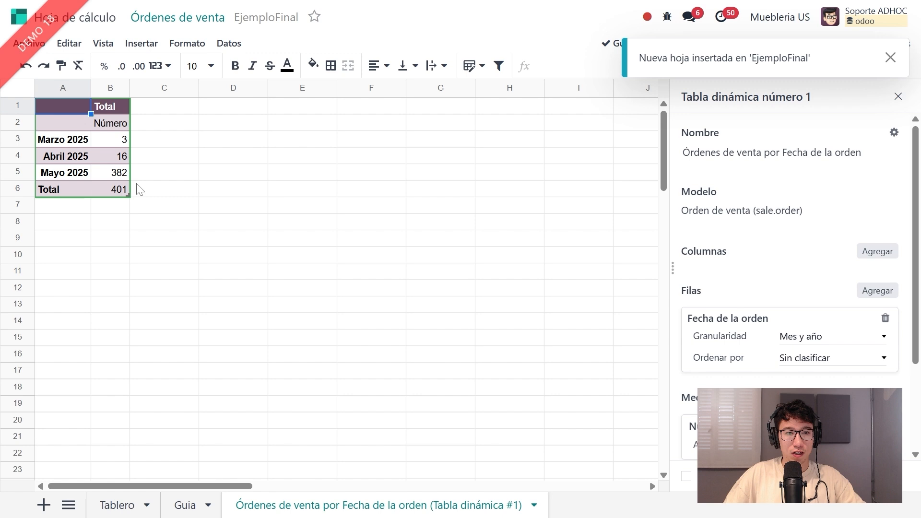
- Copy the monthly order counts from March to May 2025 (A3:B5) in the inserted pivot
left_click(115, 174)
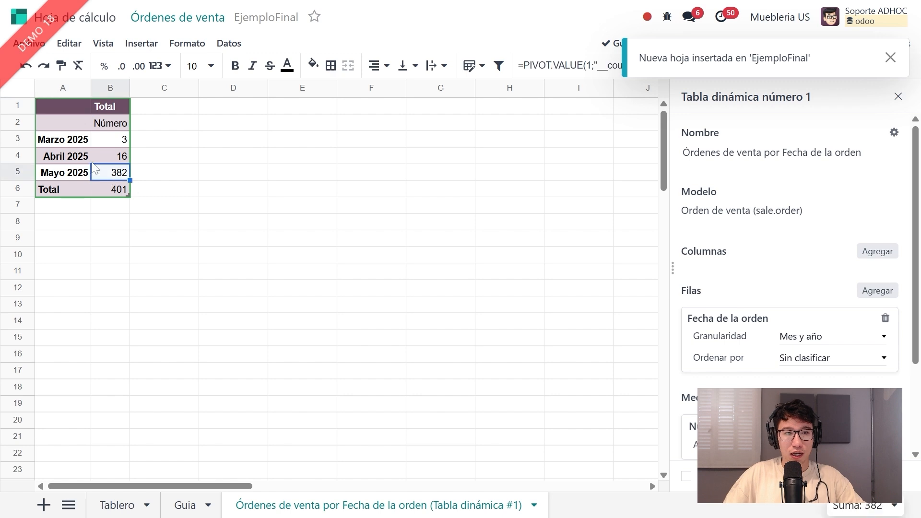
left_click_drag(67, 140, 111, 180)
key("ctrl+c")
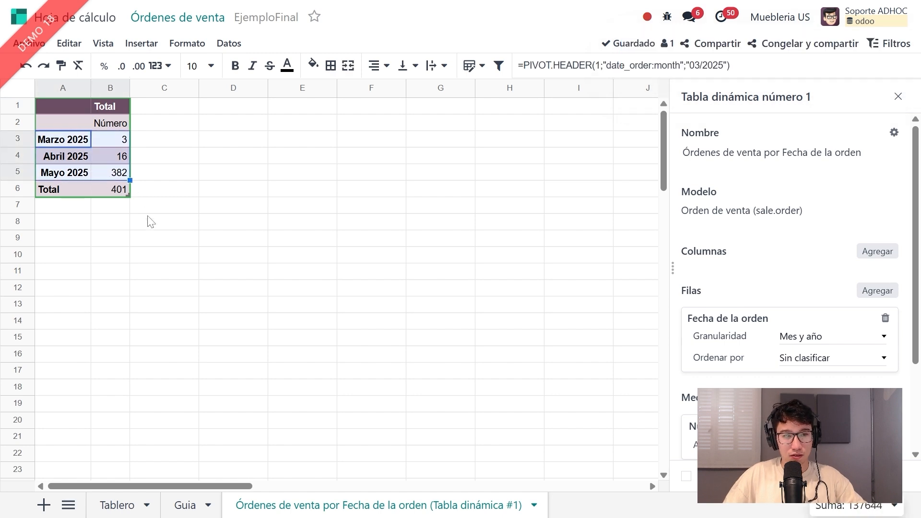
- Add a new sheet after Tablero, name it Aux, and select cell A6 on it
left_click(119, 505)
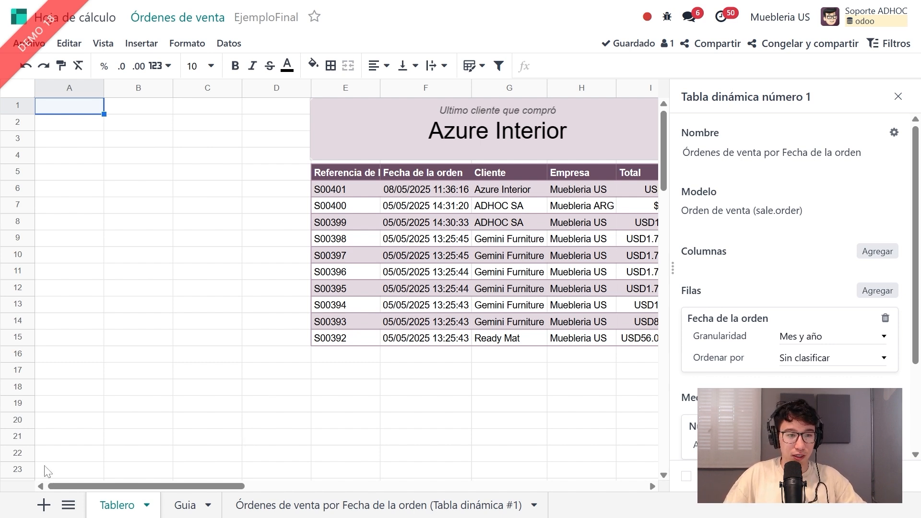
left_click(43, 505)
double_click(189, 508)
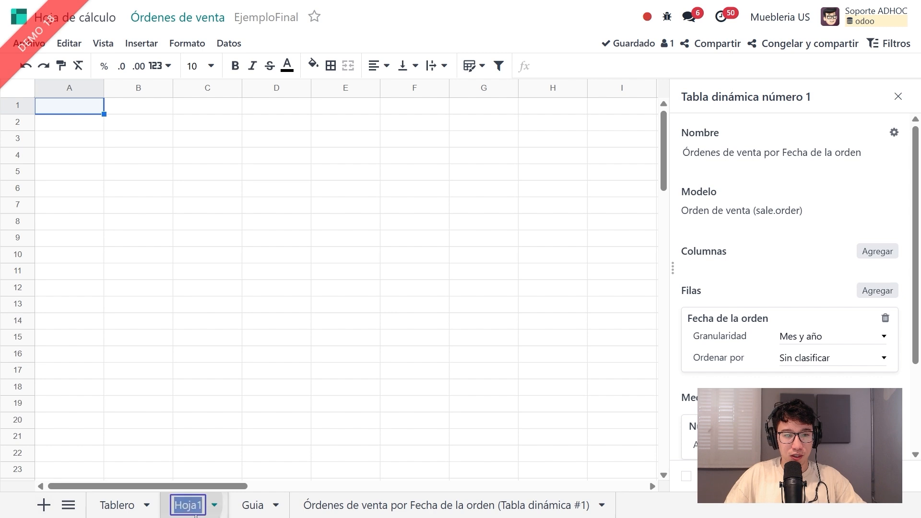
type("Aux")
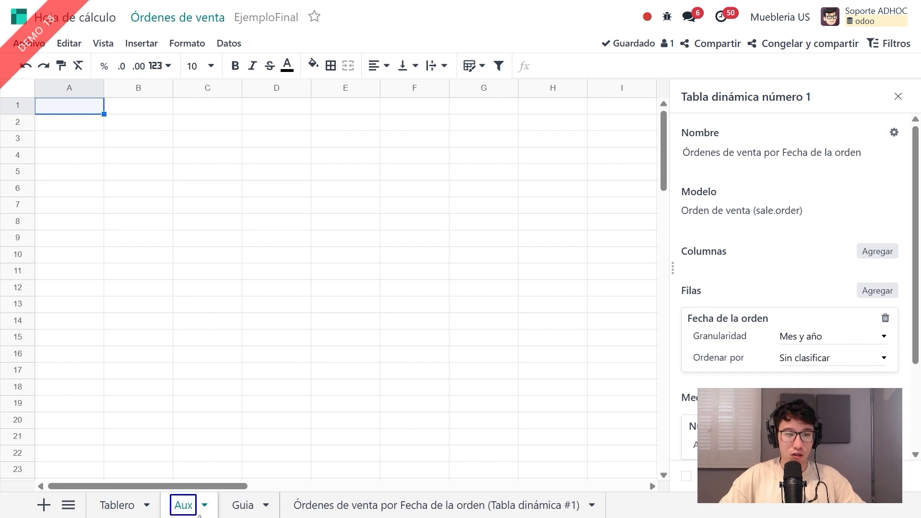
left_click(264, 320)
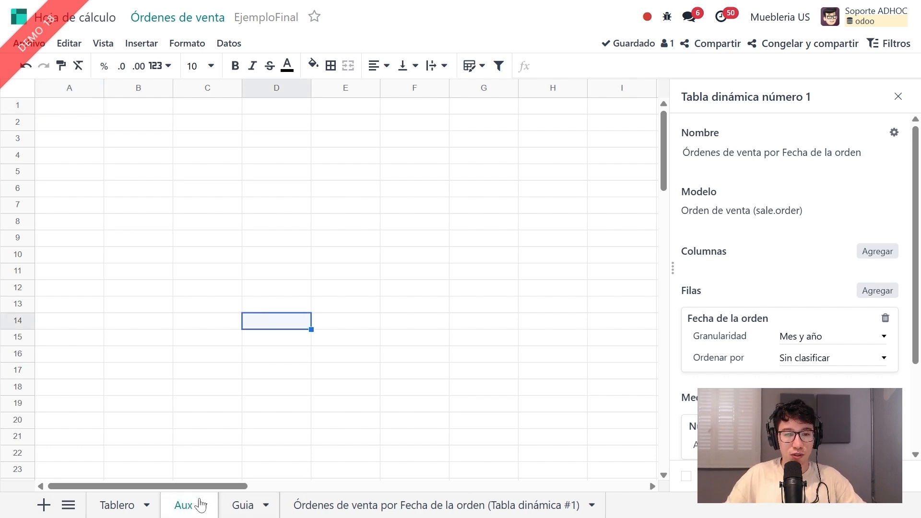
left_click(73, 190)
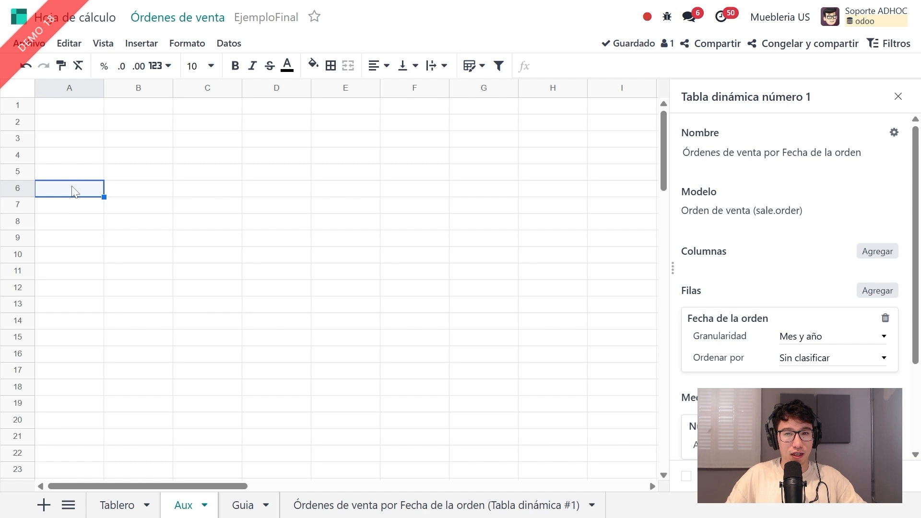
left_click(115, 505)
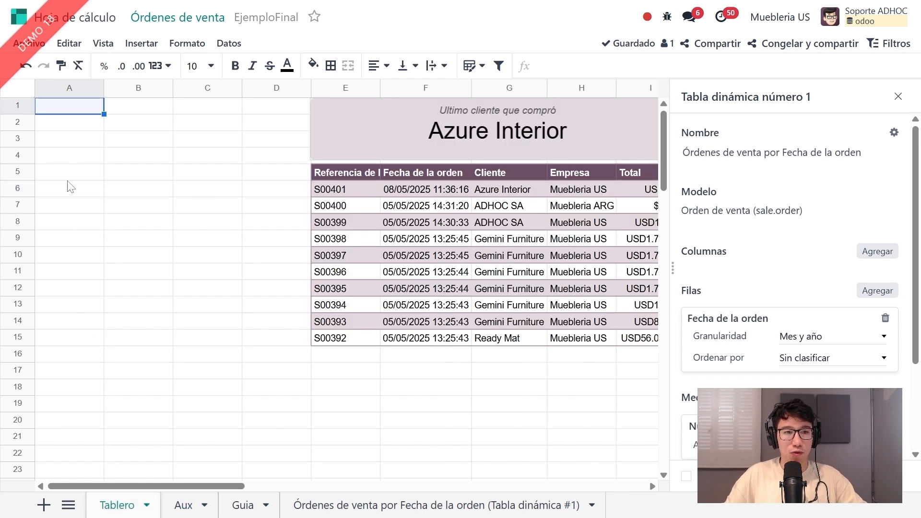
left_click_drag(67, 155, 55, 278)
left_click(79, 228)
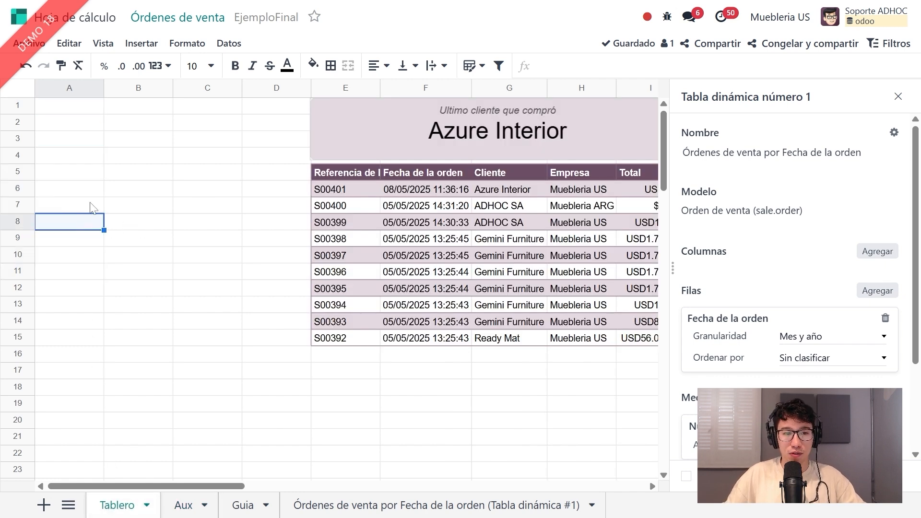
left_click(182, 504)
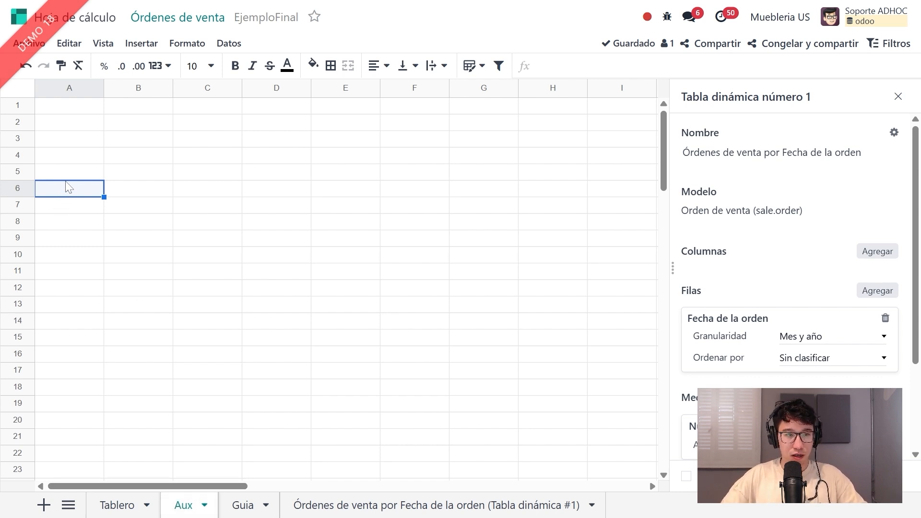
- Enter the formula =today() in cell A6 of the Aux sheet
type("=")
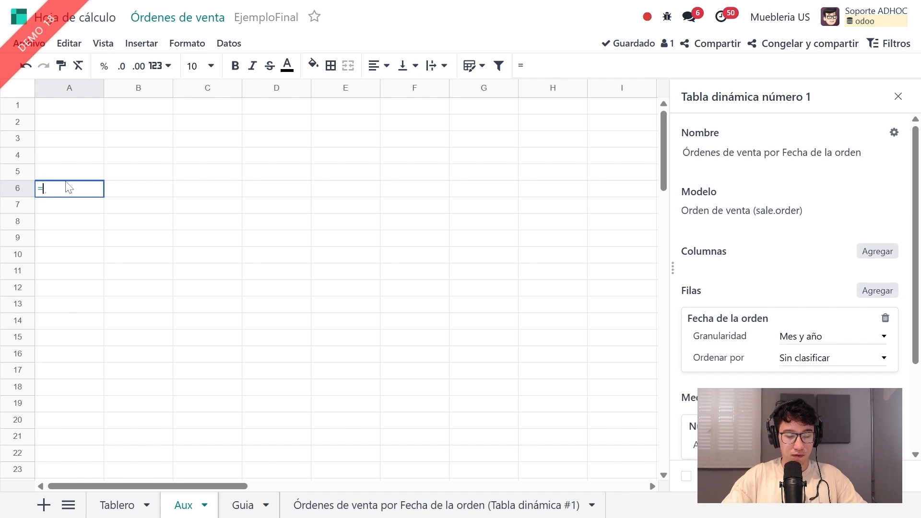
type("today(")
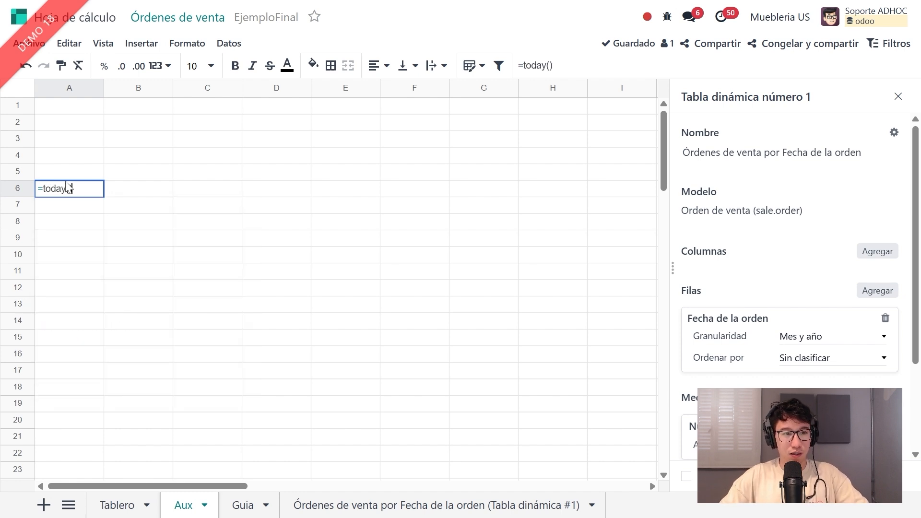
key("Return")
- Enter the formula =EDATE(A6;-1) in cell A5 to get the date one month before A6
key("Up")
key("Up")
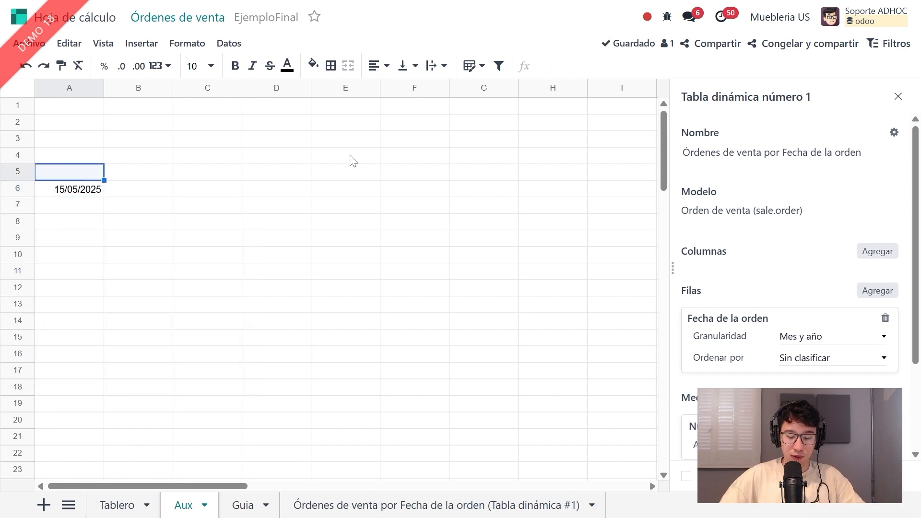
type("=eda")
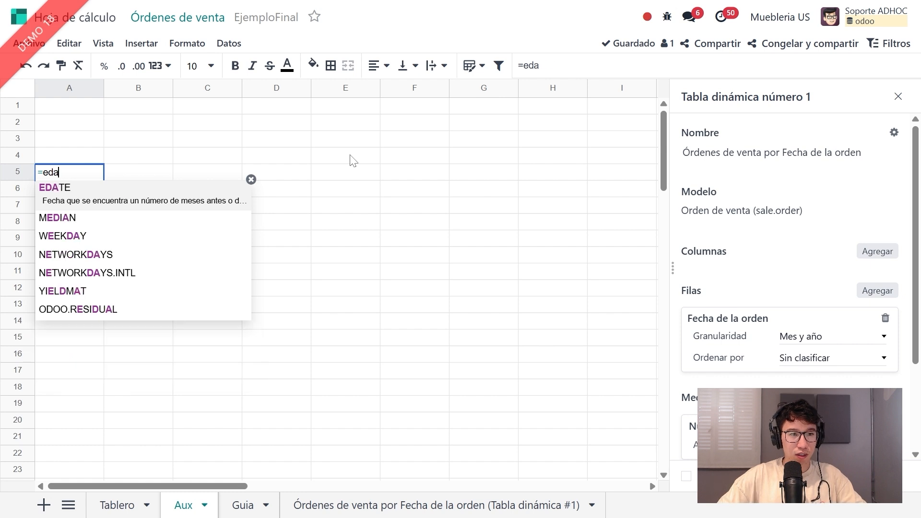
key("Tab")
type("A6;")
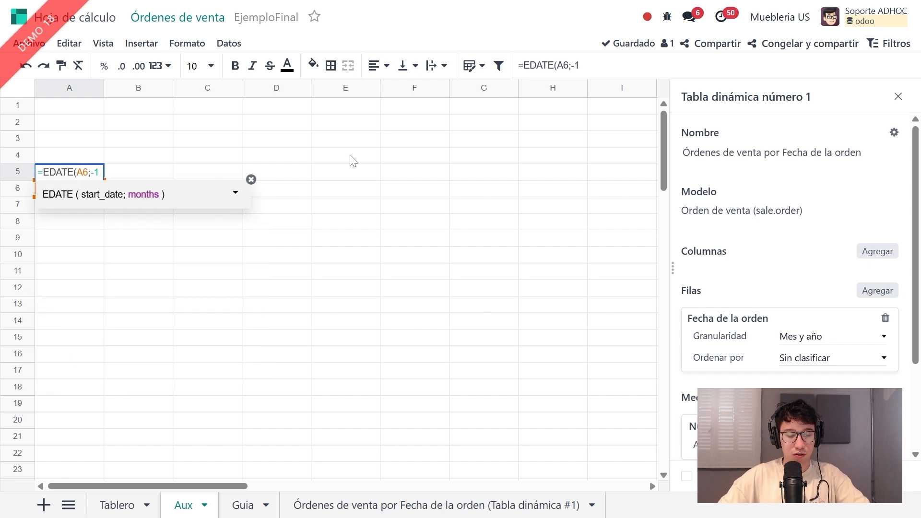
type("-1")
key("Return")
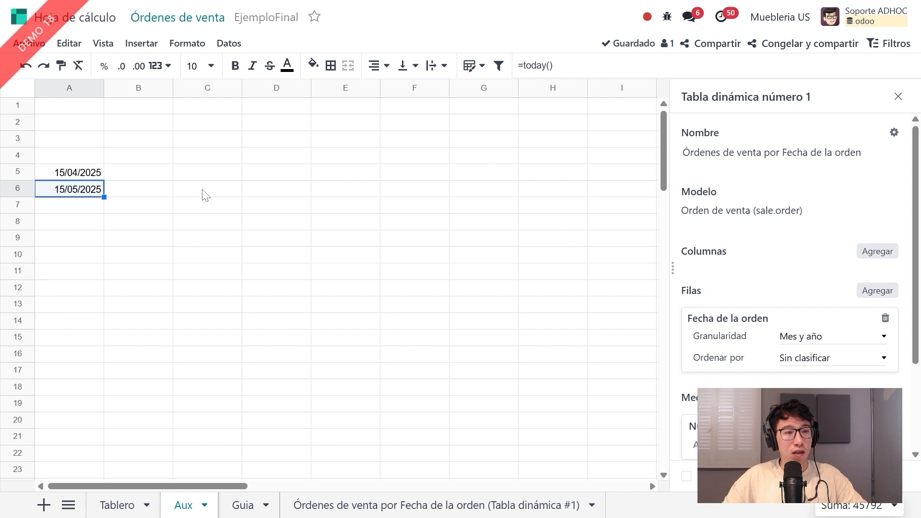
- Fill the EDATE formula from A5 upward through A2
left_click(102, 176)
left_click_drag(104, 180, 91, 121)
left_click(98, 171)
left_click(85, 121)
- Title the date column "Meses dinámicos" in cell A1 and check the formulas in A6 and A2
left_click(78, 109)
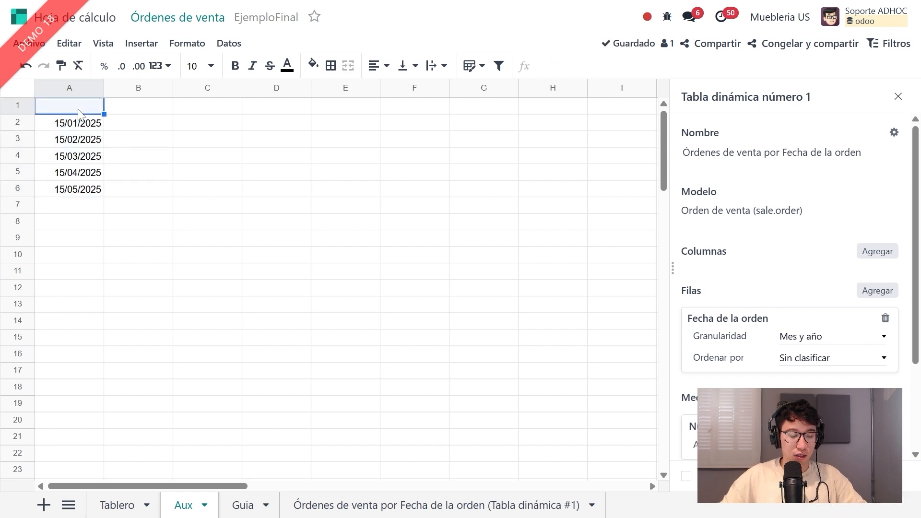
type("Meses d")
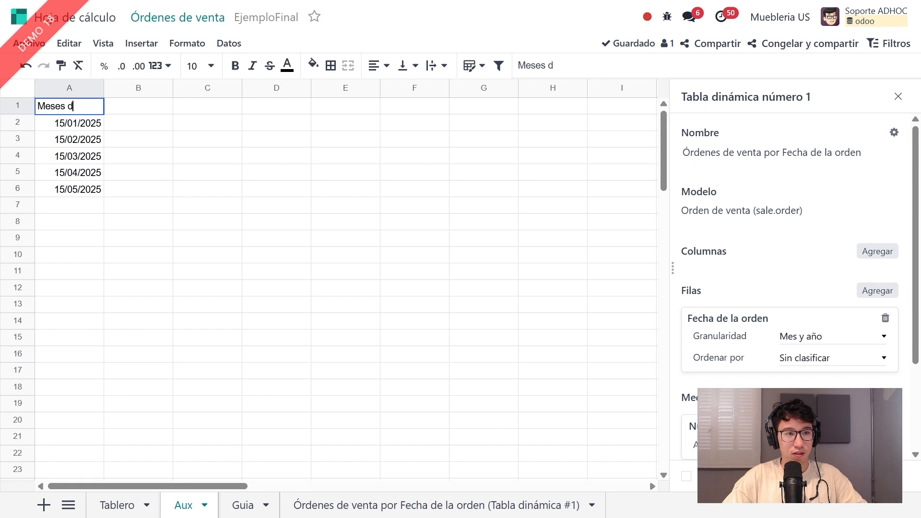
type("inámico")
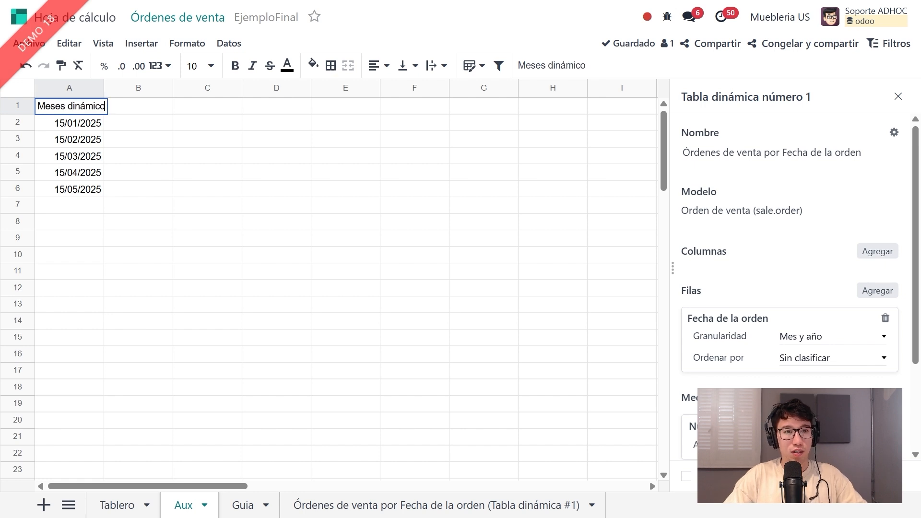
type("s")
key("Return")
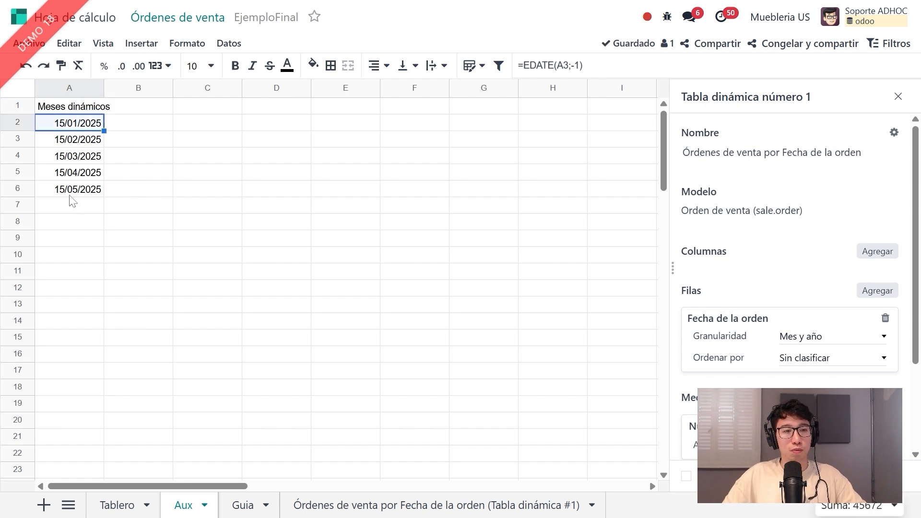
left_click(70, 195)
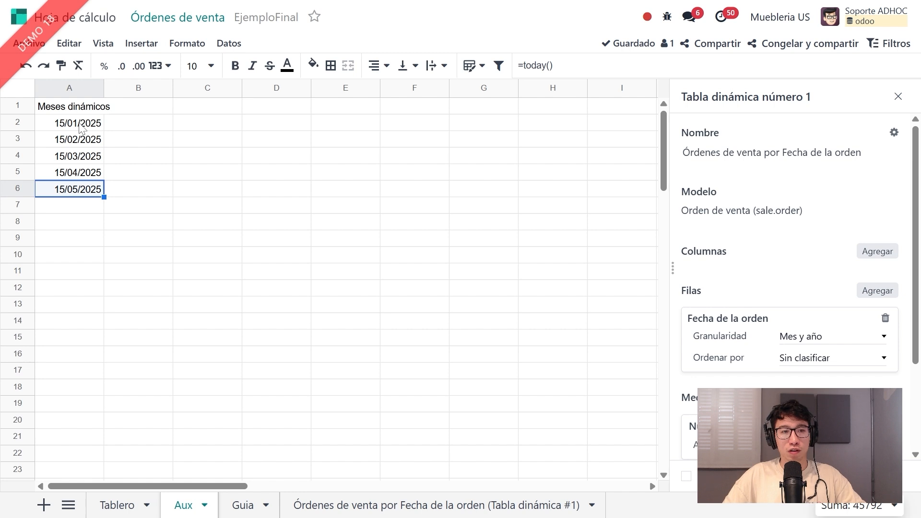
left_click(80, 128)
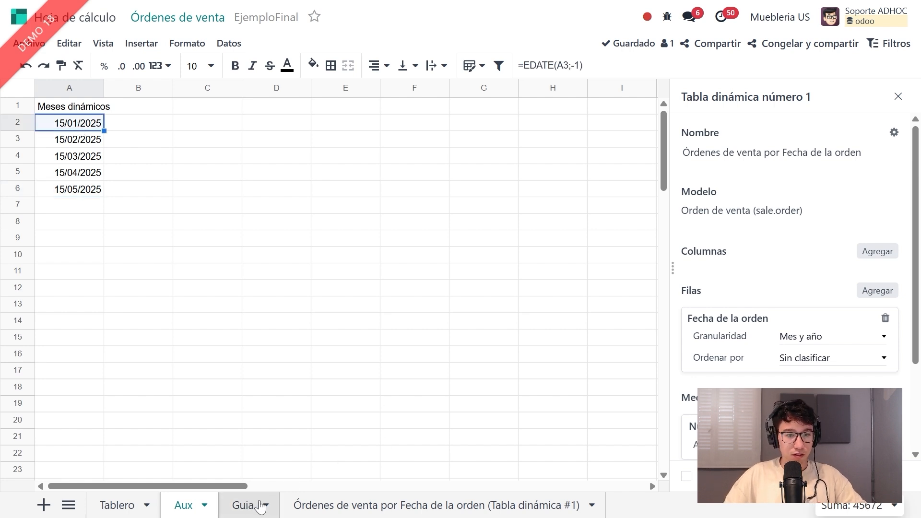
- Copy the Abril 2025 label and count from the inserted pivot to A7:B7 on Tablero, and close the pivot properties
left_click(307, 505)
left_click(120, 156)
left_click_drag(119, 156, 90, 156)
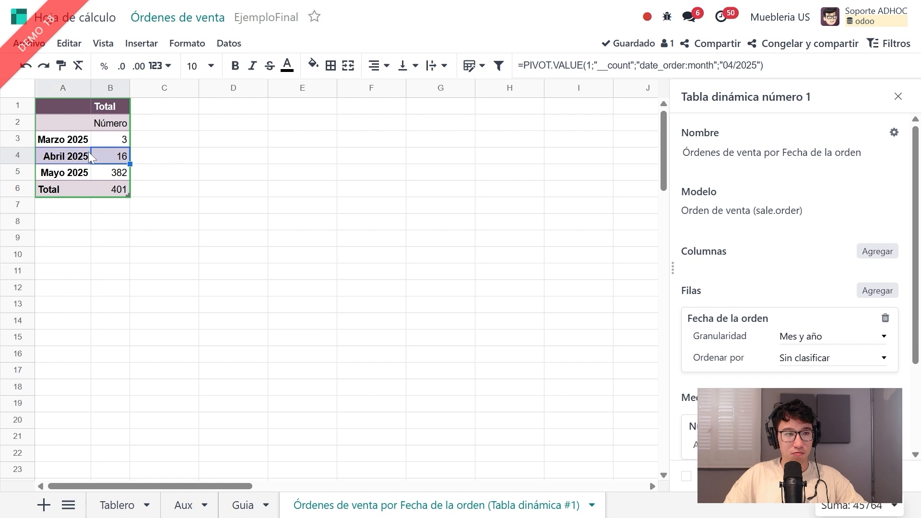
left_click(120, 508)
left_click(72, 194)
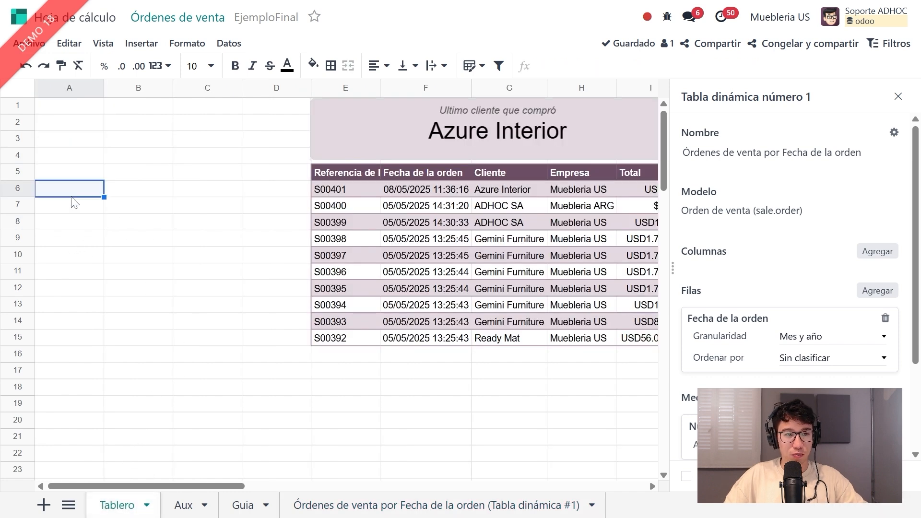
left_click(73, 202)
type("Abril 2025\t16")
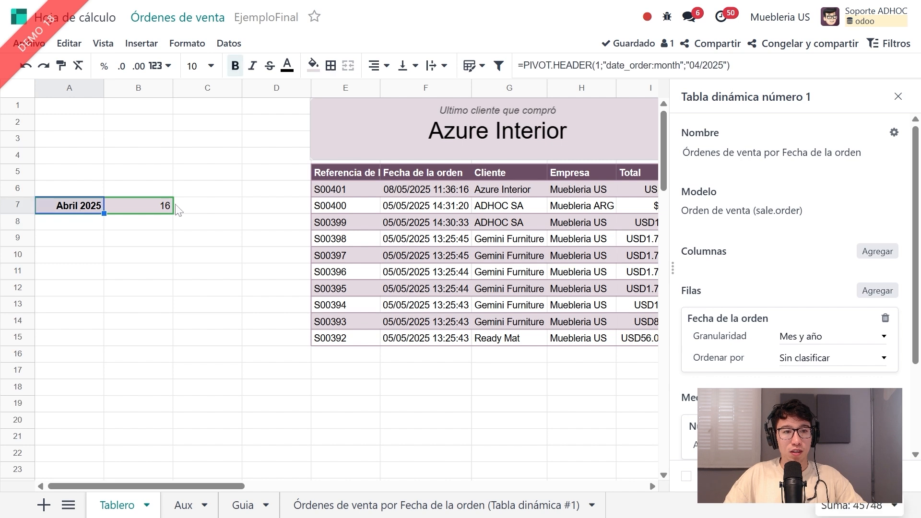
left_click(899, 96)
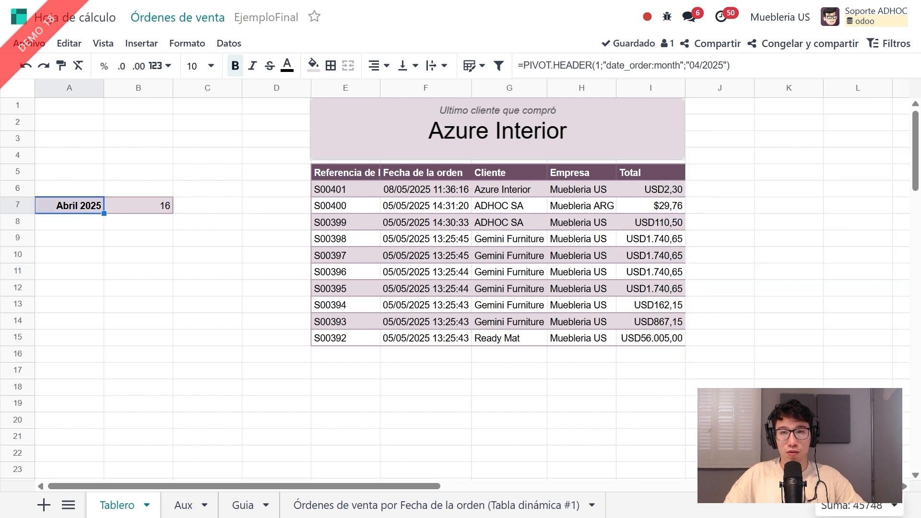
- Replace "04/2025" in the PIVOT.HEADER formula of Tablero cell A7 with a reference to Aux!A6
left_click(695, 65)
left_click_drag(725, 66, 685, 65)
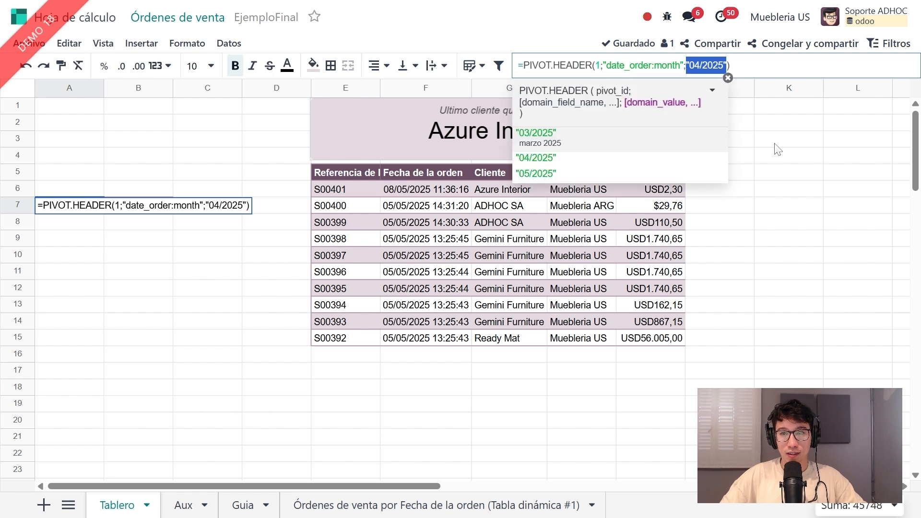
key("BackSpace")
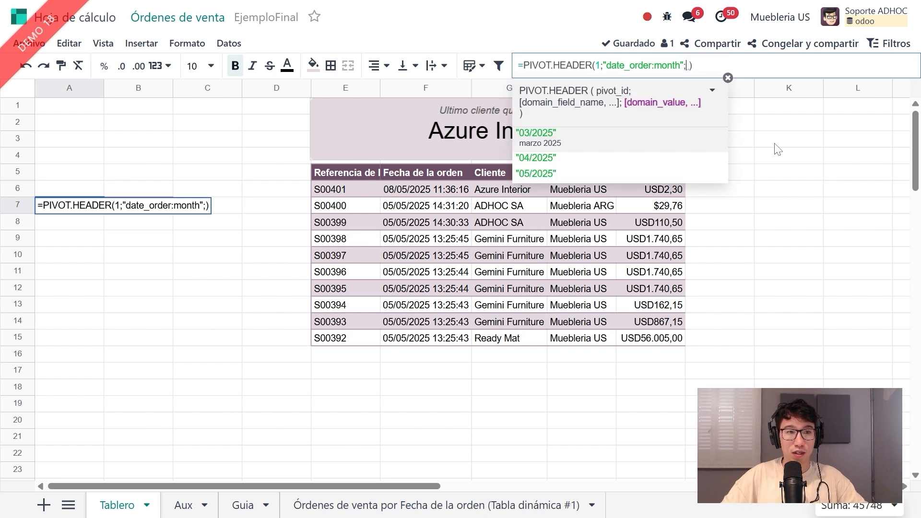
left_click(178, 504)
left_click(97, 192)
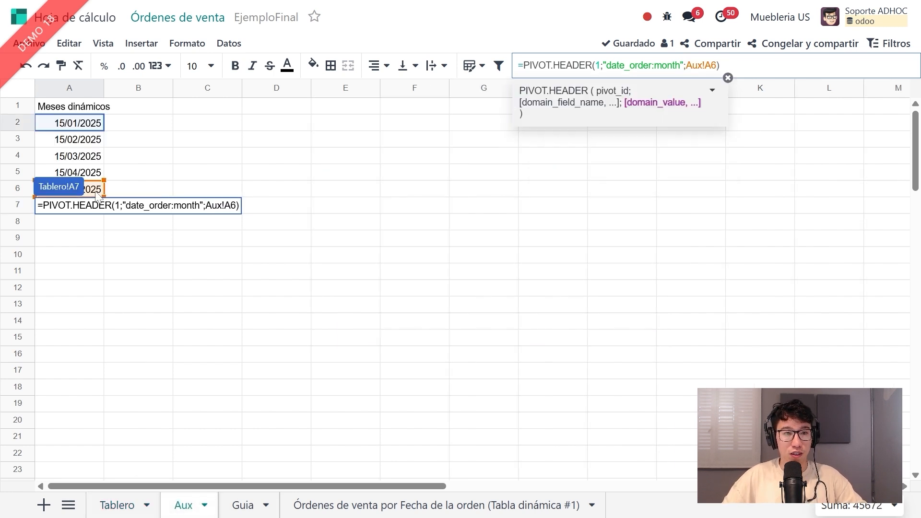
key("Return")
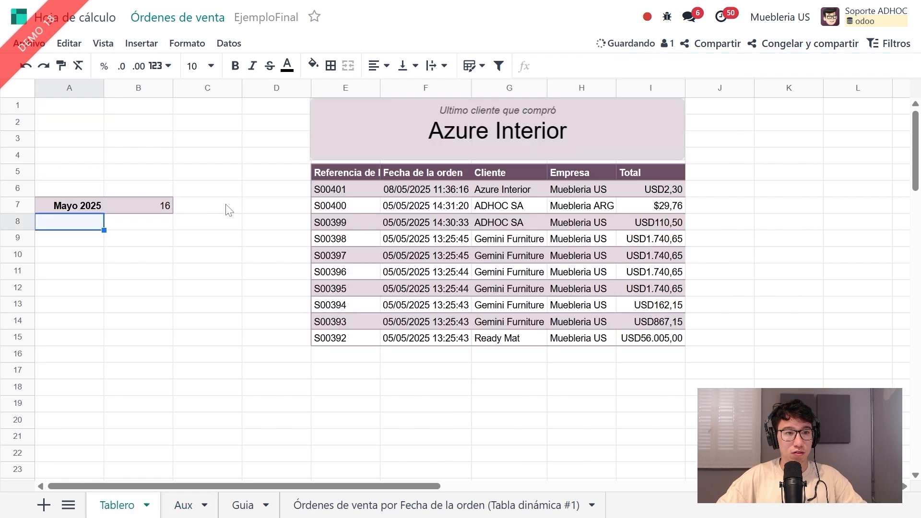
key("Up")
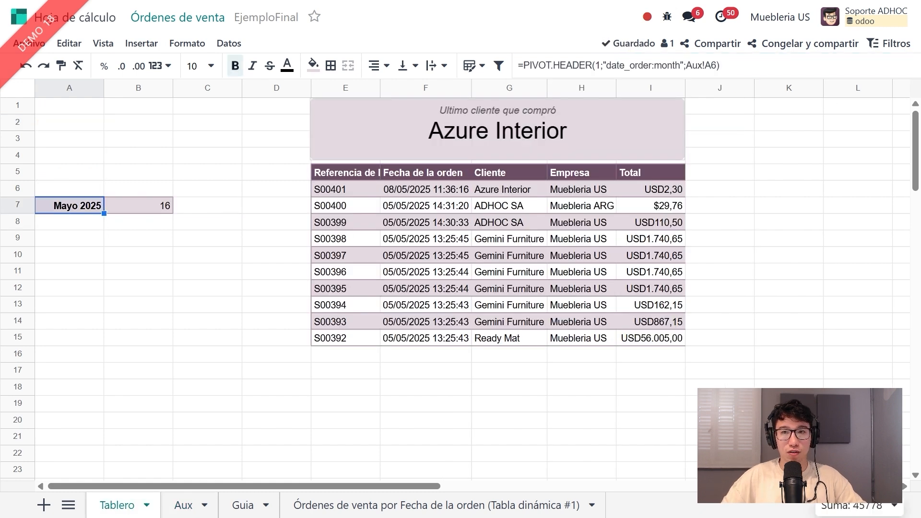
mouse_move(692, 65)
left_mouse_down()
mouse_move(716, 66)
mouse_move(692, 66)
left_mouse_up()
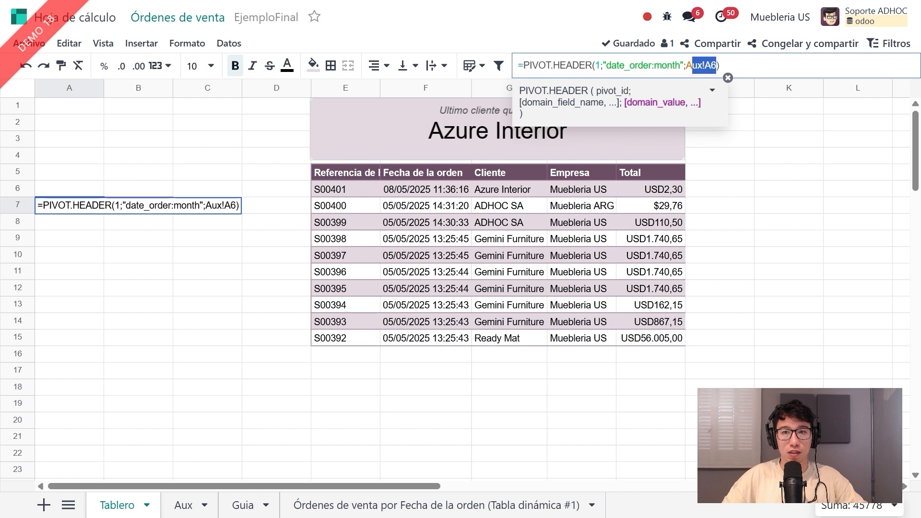
key("Return")
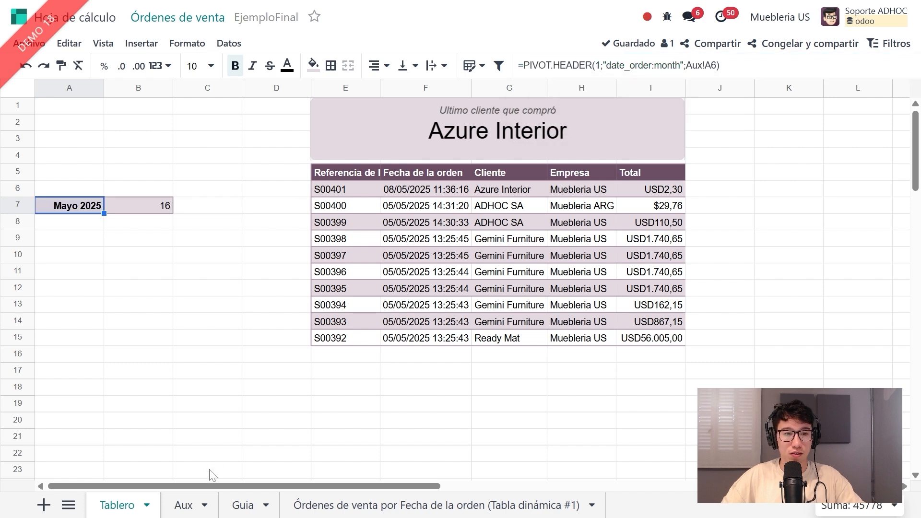
- Replace "04/2025" in the PIVOT.VALUE formula of Tablero cell B7 with a reference to Aux!A6
left_click(183, 505)
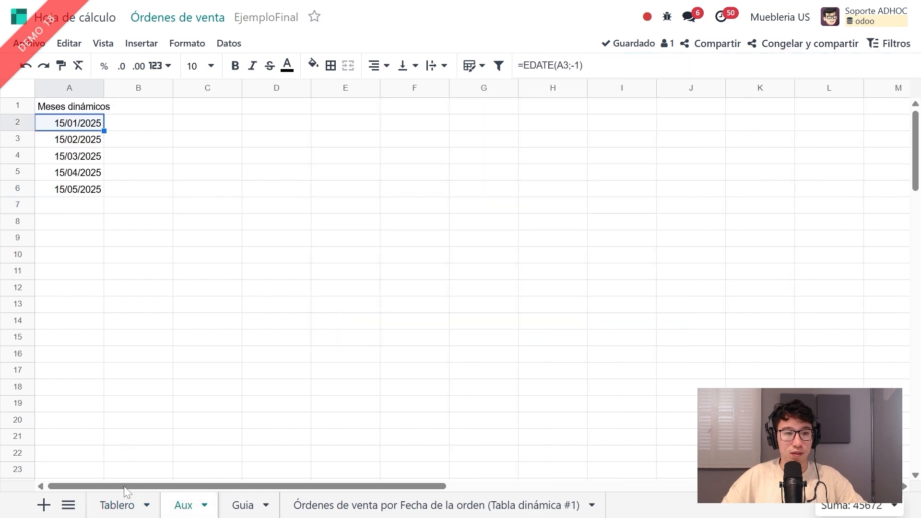
left_click(123, 503)
left_click_drag(146, 193, 149, 197)
left_click(161, 206)
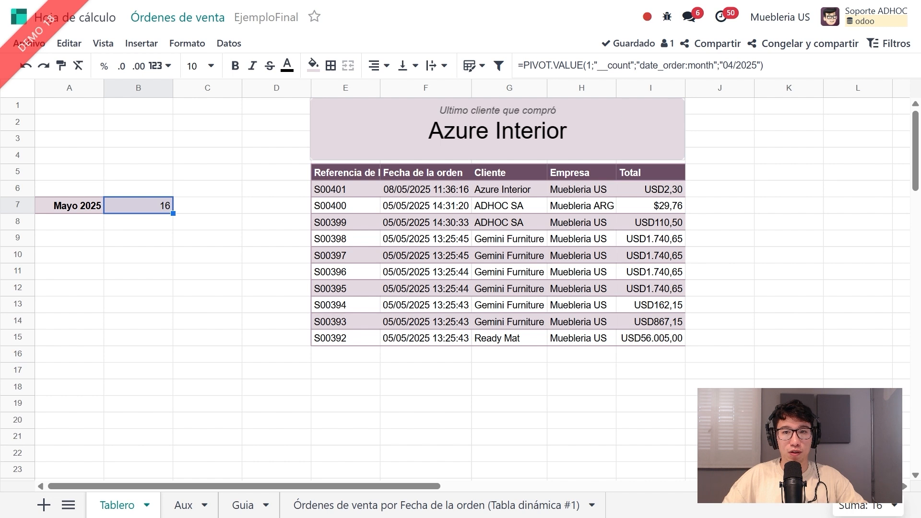
left_click_drag(720, 66, 764, 65)
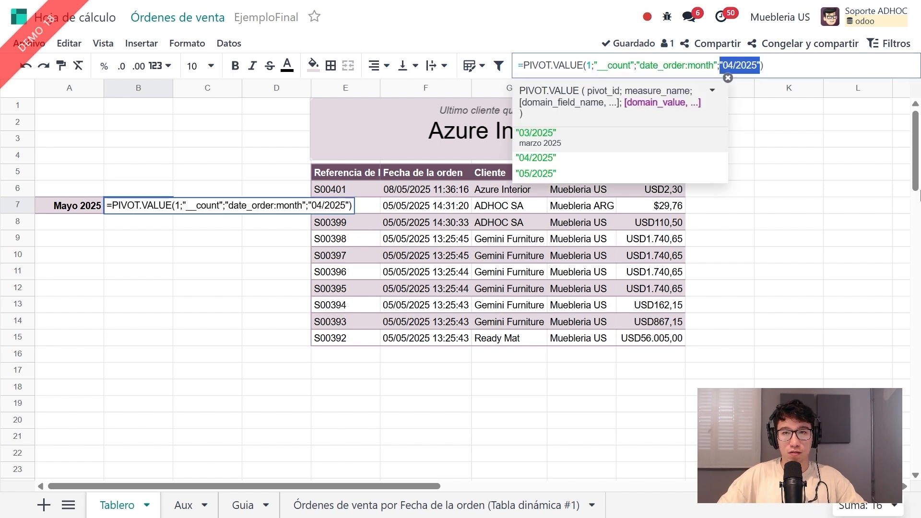
key("BackSpace")
key("Return")
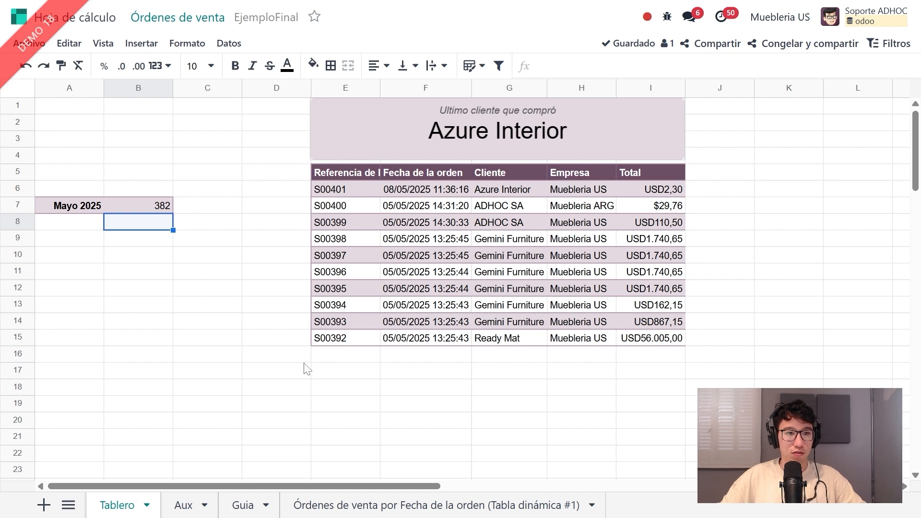
- Fill the formulas of A7:B7 upward to row 2 and clear the contents of A2:B2
left_click_drag(88, 211, 164, 128)
left_click(162, 130)
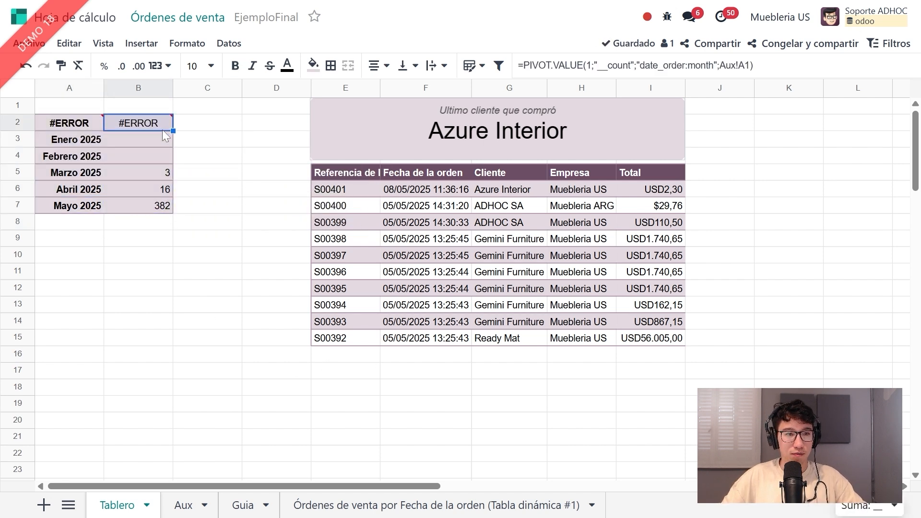
left_click_drag(63, 124, 122, 117)
mouse_move(122, 117)
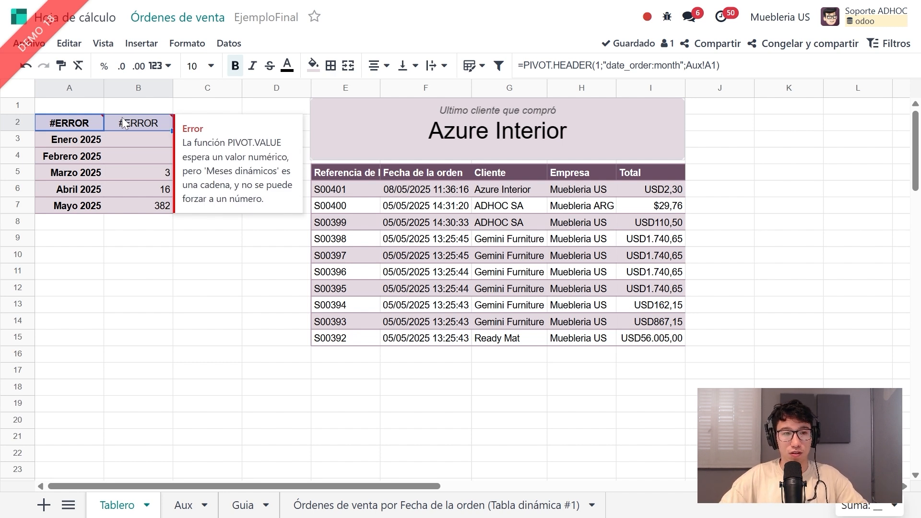
key("ctrl+z")
left_click(112, 160)
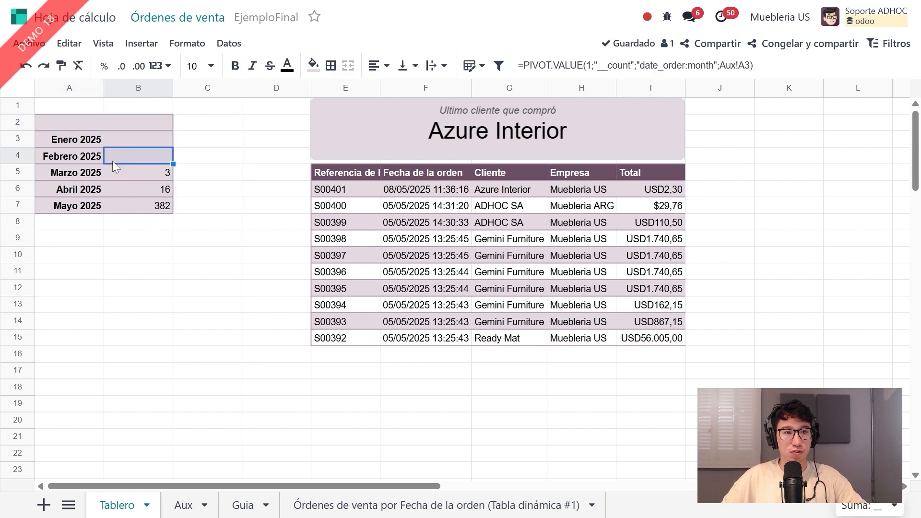
- Merge cells A2:B2 above the monthly history on Tablero and enter the title "Historico en cantidades"
left_click_drag(82, 122, 140, 122)
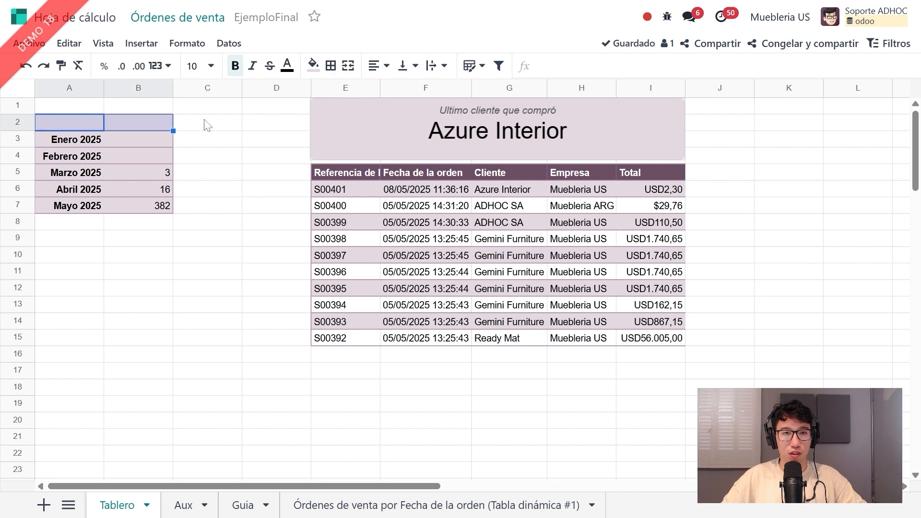
left_click(352, 67)
double_click(150, 127)
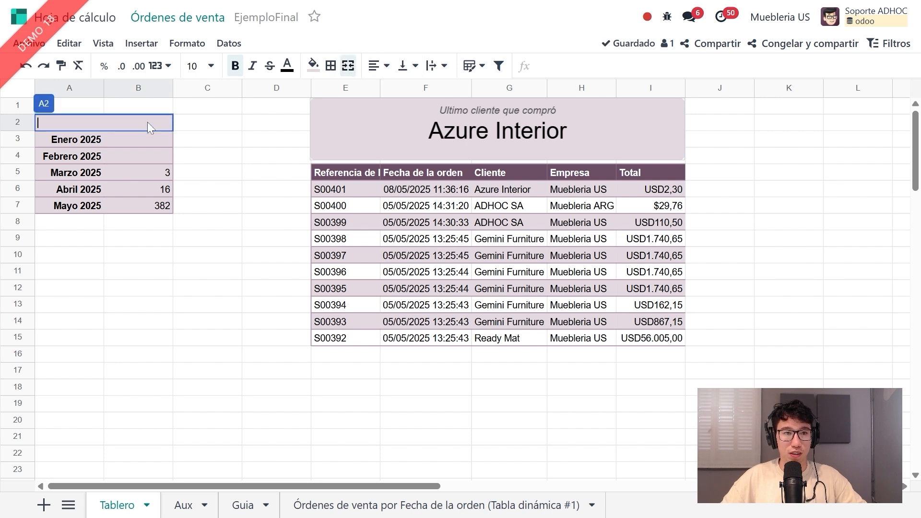
type("Histori")
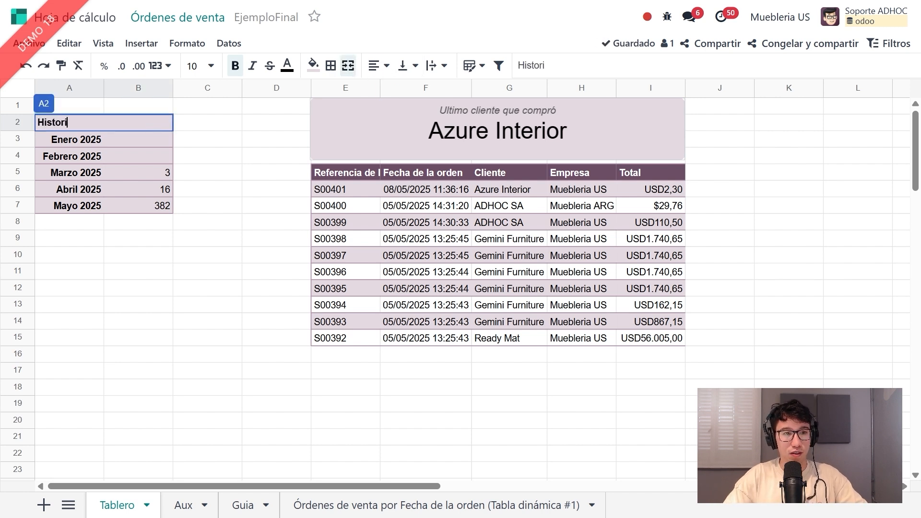
type("co en cantidades")
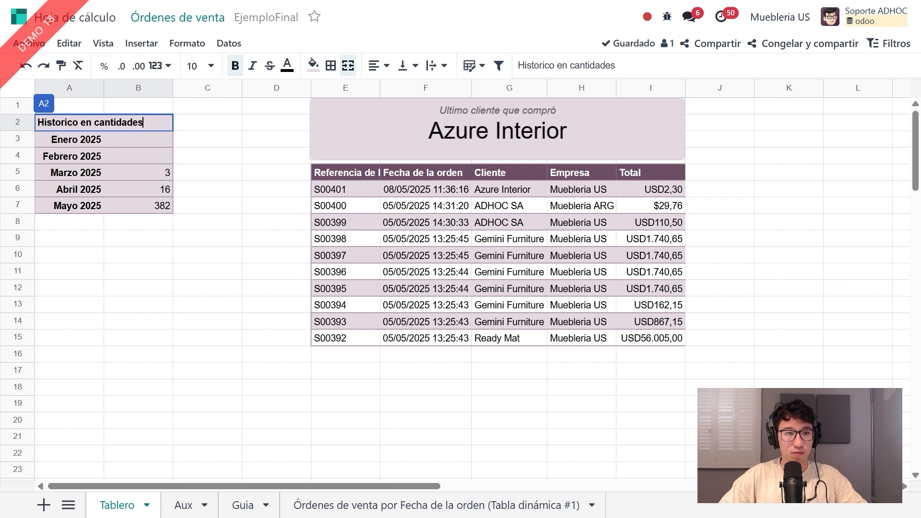
key("Return")
- Center the "Historico en cantidades" title horizontally and vertically and make it italic
left_click(149, 125)
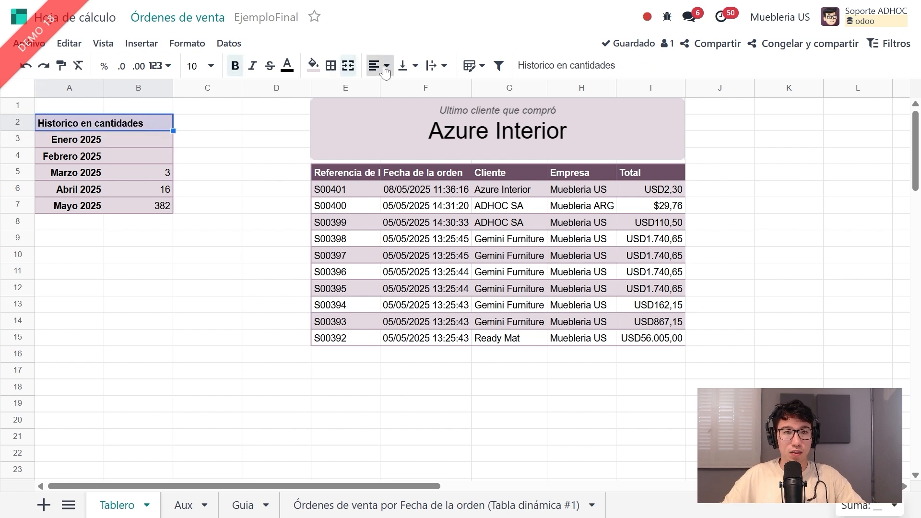
left_click(385, 70)
left_click(399, 90)
left_click(407, 66)
left_click(428, 89)
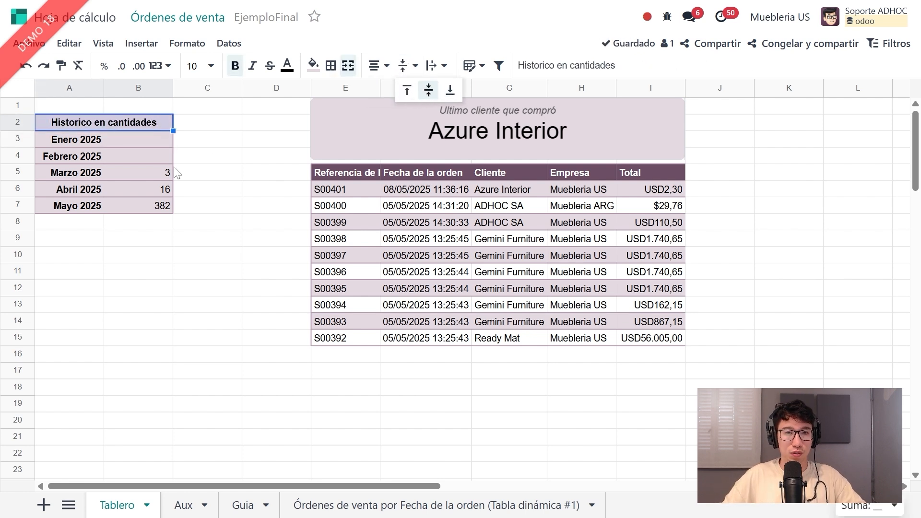
left_click(170, 173)
left_click(121, 121)
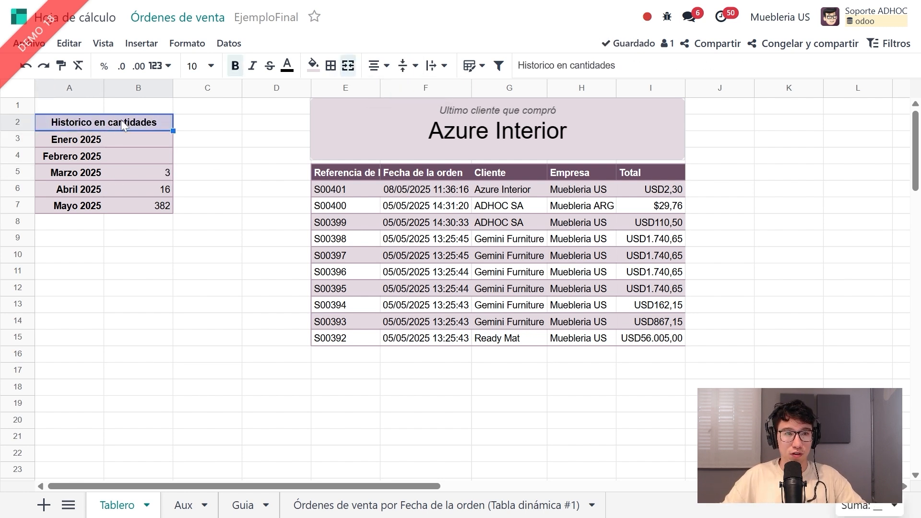
left_click(251, 67)
- Apply all borders to the monthly history cells A3:B7
left_click(142, 136)
left_click_drag(89, 140, 158, 205)
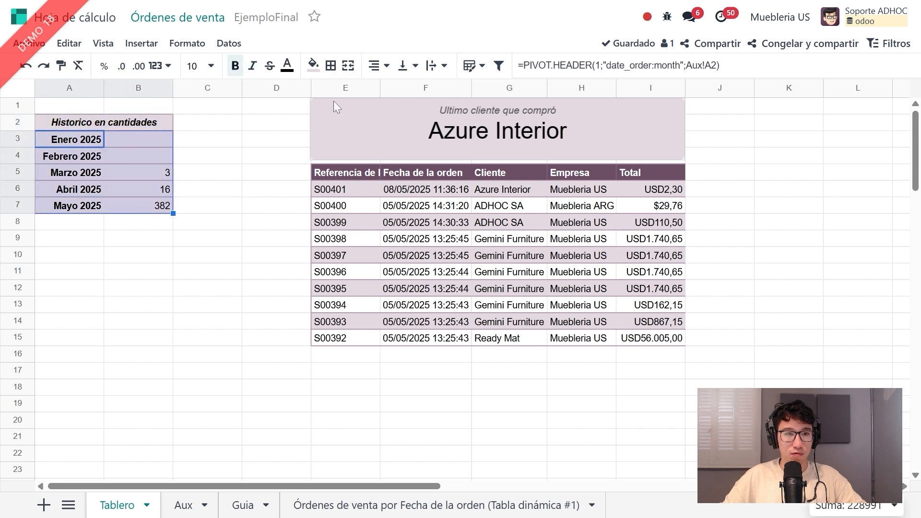
left_click(331, 66)
left_click(336, 90)
left_click(119, 158)
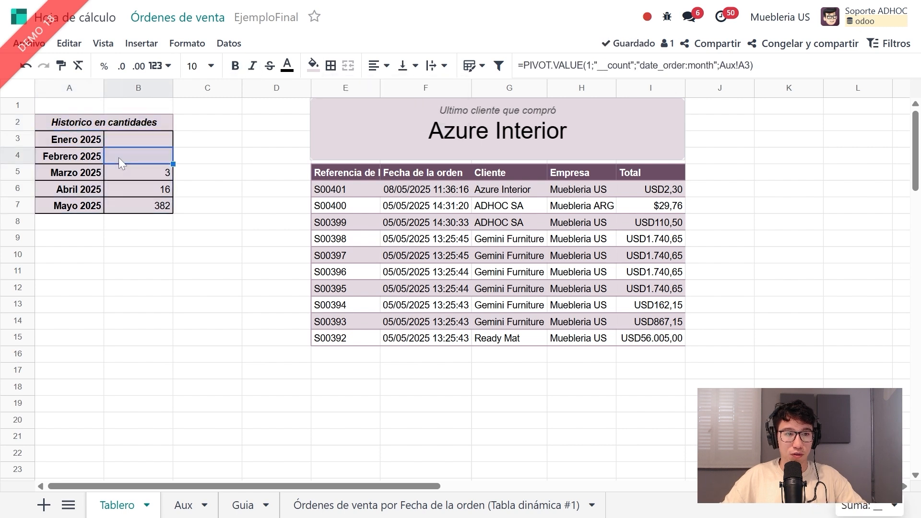
- Set the font size of the "Historico en cantidades" title to 12
left_click(144, 122)
left_click(201, 66)
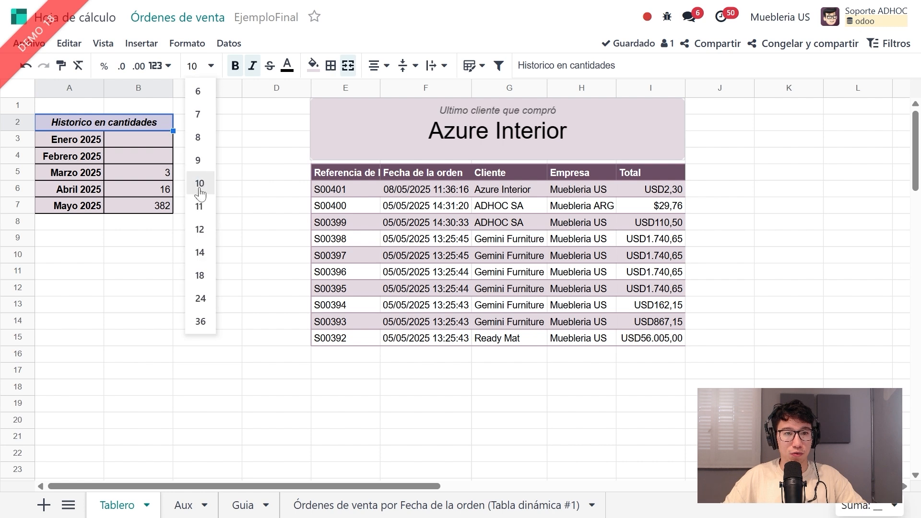
left_click(200, 230)
left_click(128, 172)
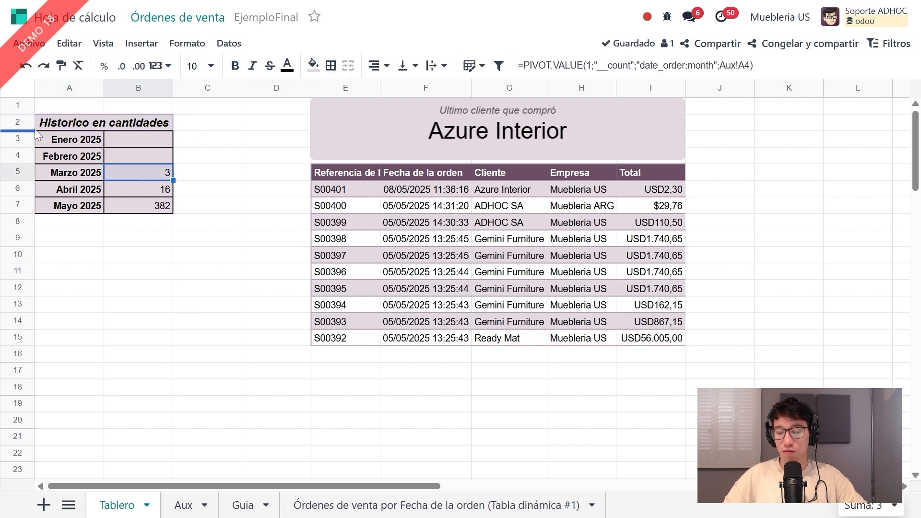
left_click(186, 256)
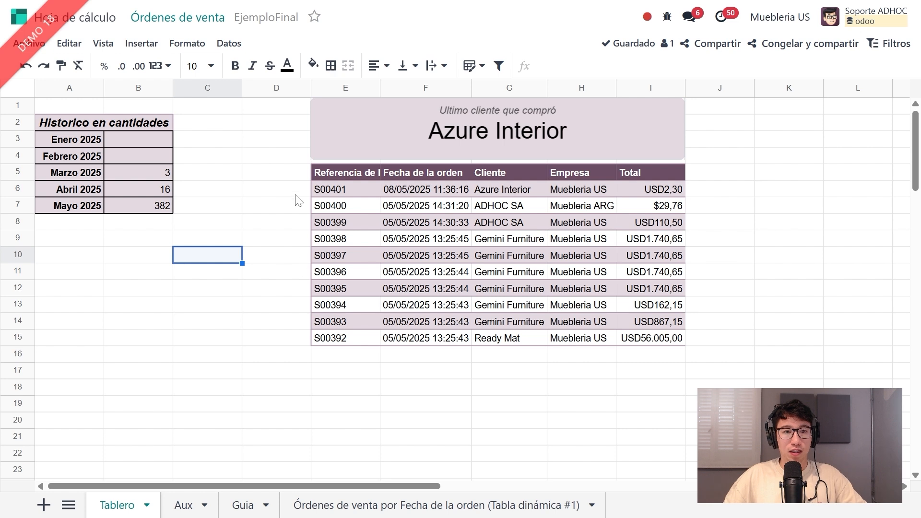
left_click_drag(338, 173, 626, 346)
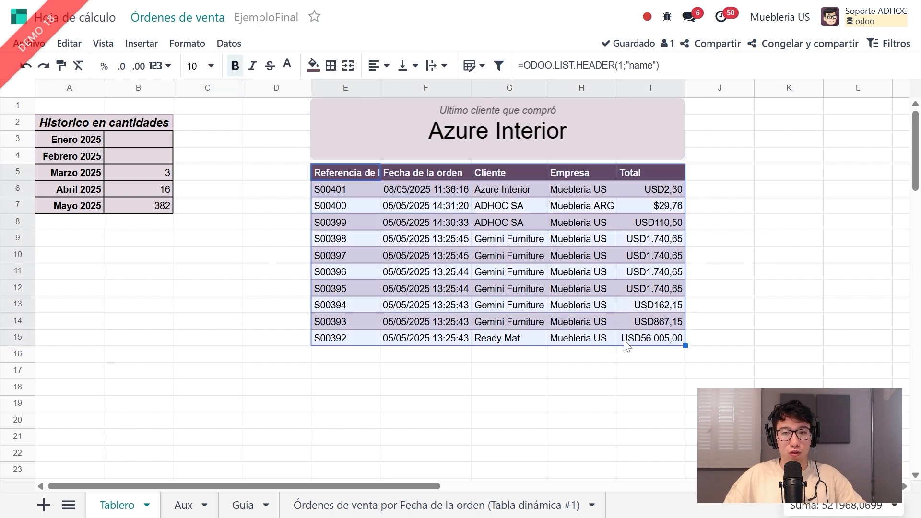
left_click(321, 191)
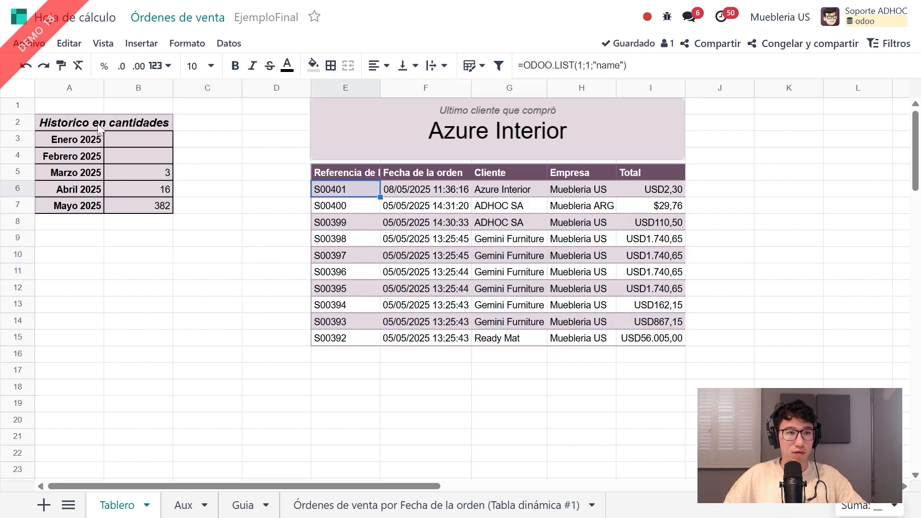
- Remove the bold formatting from the monthly history cells A3:B7
left_click_drag(99, 128, 148, 202)
left_click(94, 200)
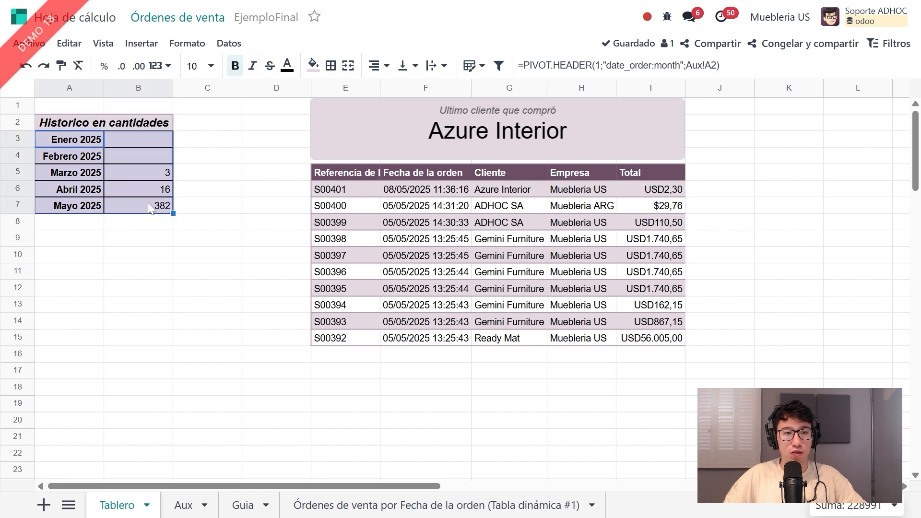
key("ctrl+b")
left_click(201, 220)
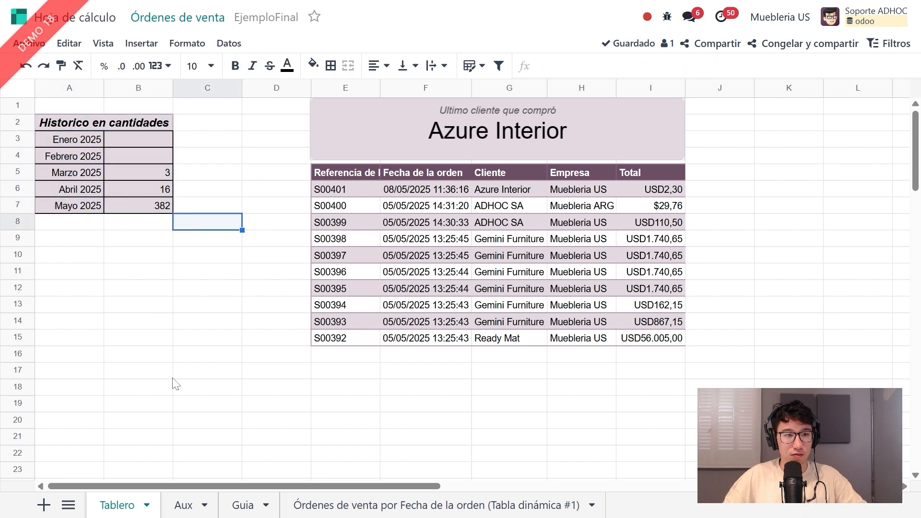
- Check the planned dashboard sections on the Guia sheet and return to Tablero
left_click(147, 211)
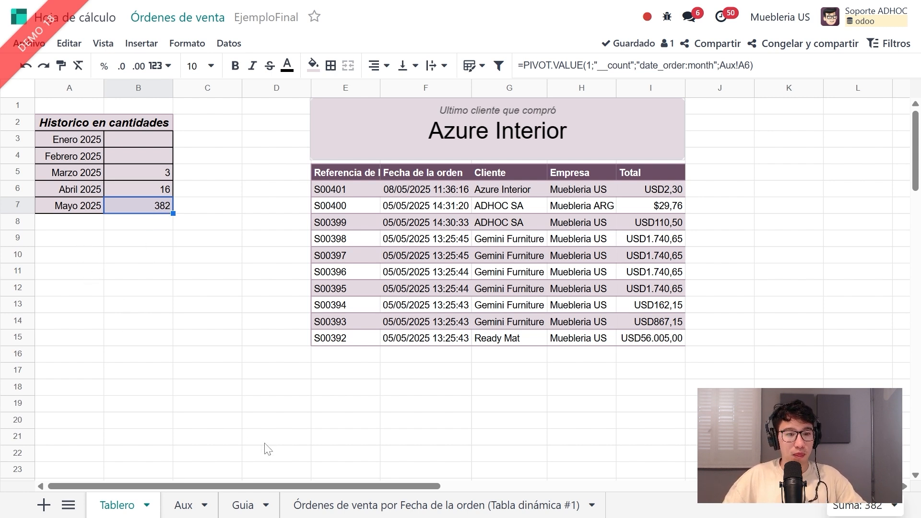
left_click(242, 504)
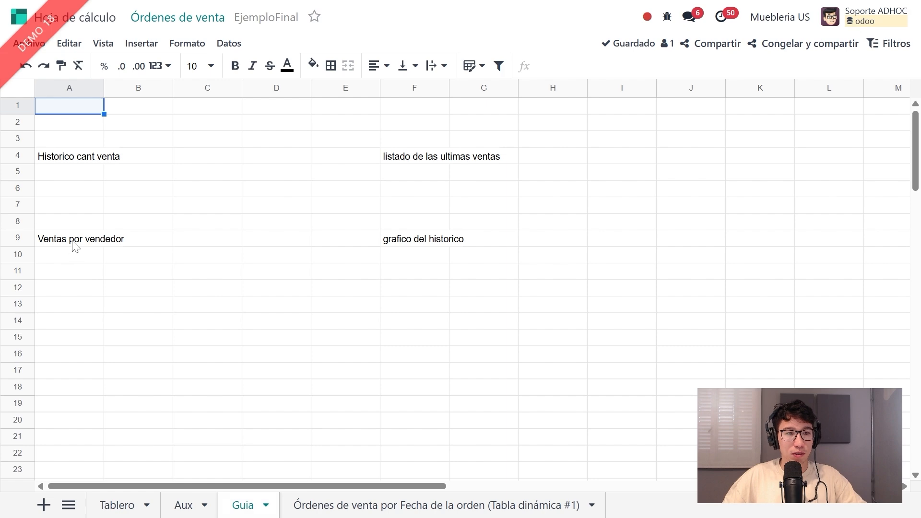
left_click(151, 500)
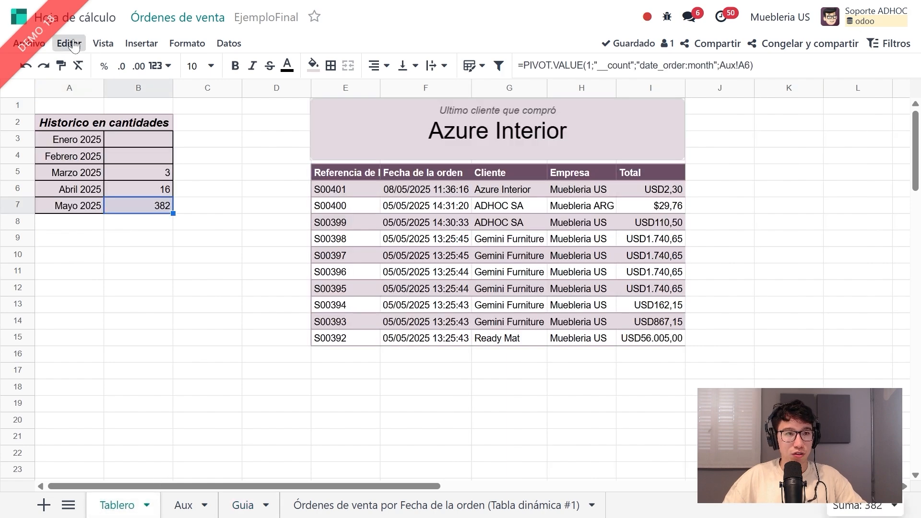
- Go to the sales orders pivot view and group its rows by Vendedor instead of by month
left_click(146, 19)
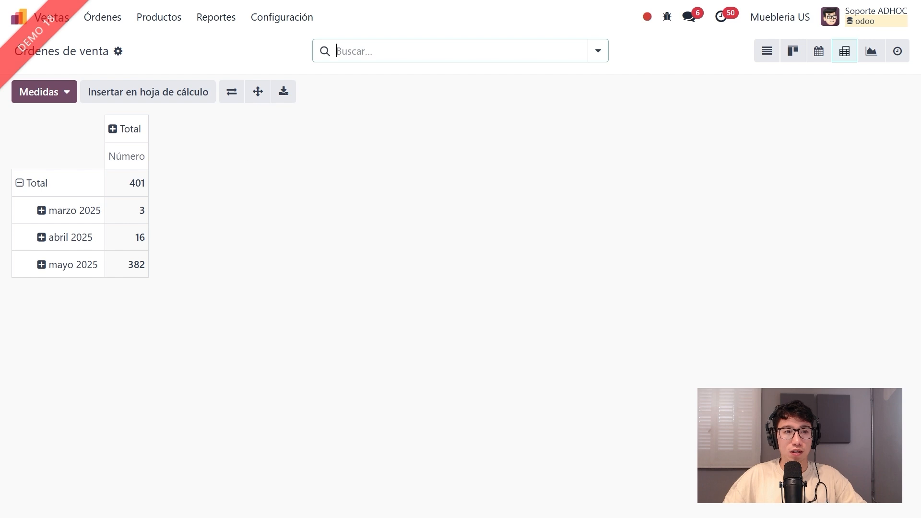
left_click(20, 185)
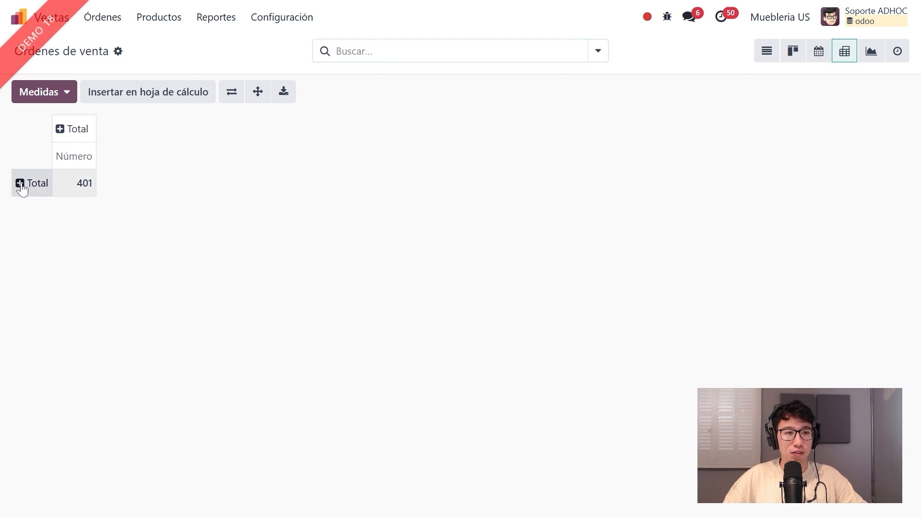
left_click(20, 185)
left_click(48, 235)
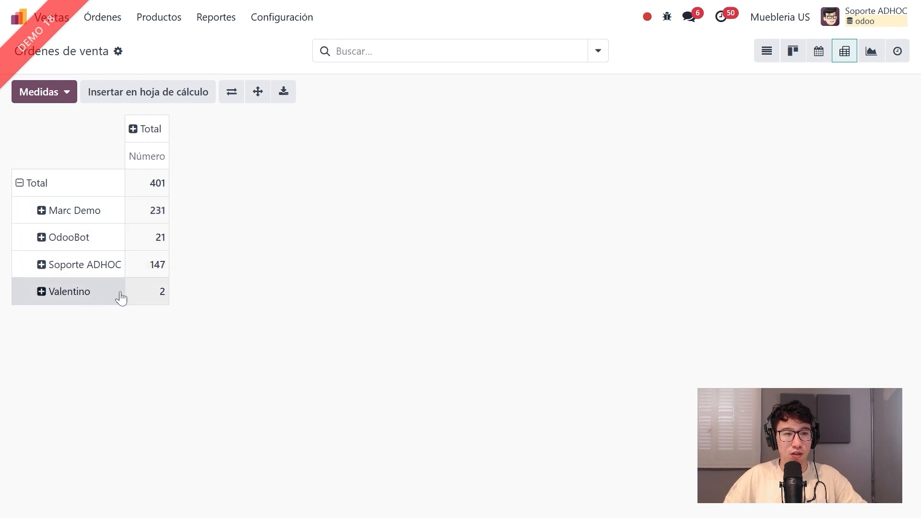
left_click(114, 98)
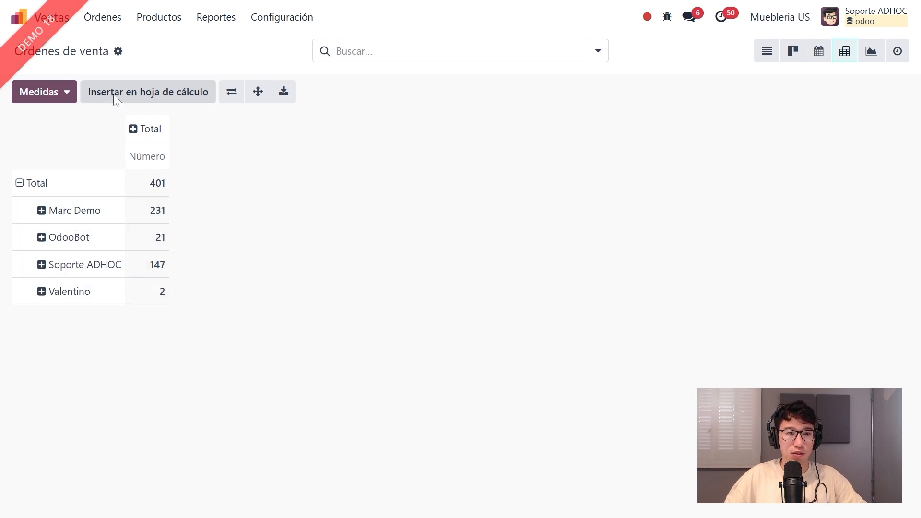
left_click(294, 242)
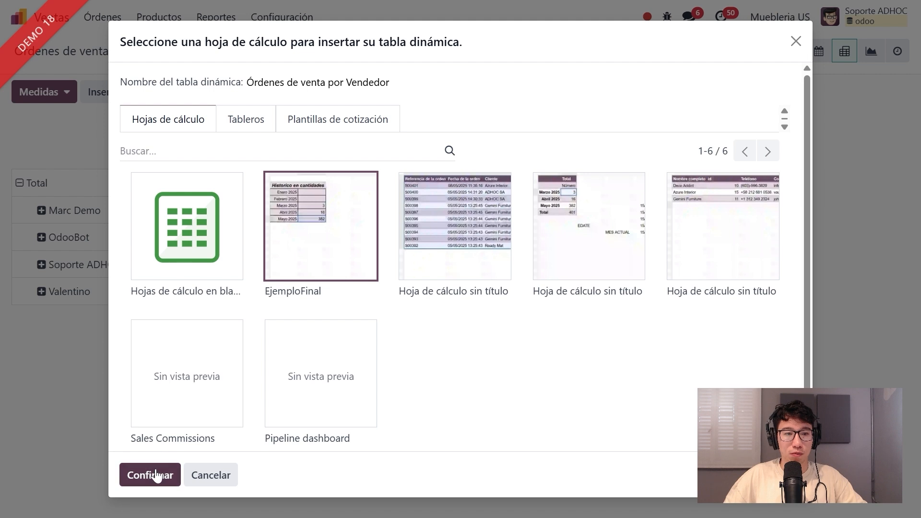
left_click(795, 42)
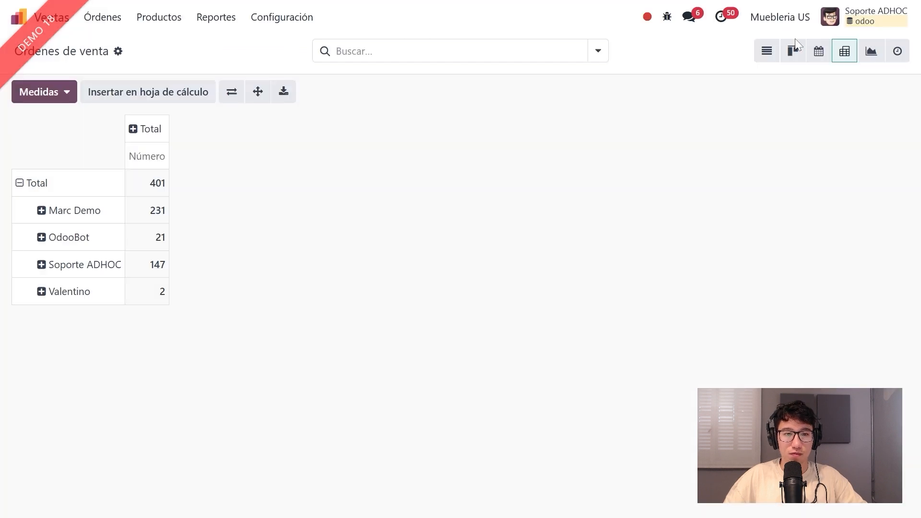
- Sort the salesperson pivot by Número in descending order and insert it into the EjemploFinal spreadsheet
left_click(146, 156)
left_click(161, 158)
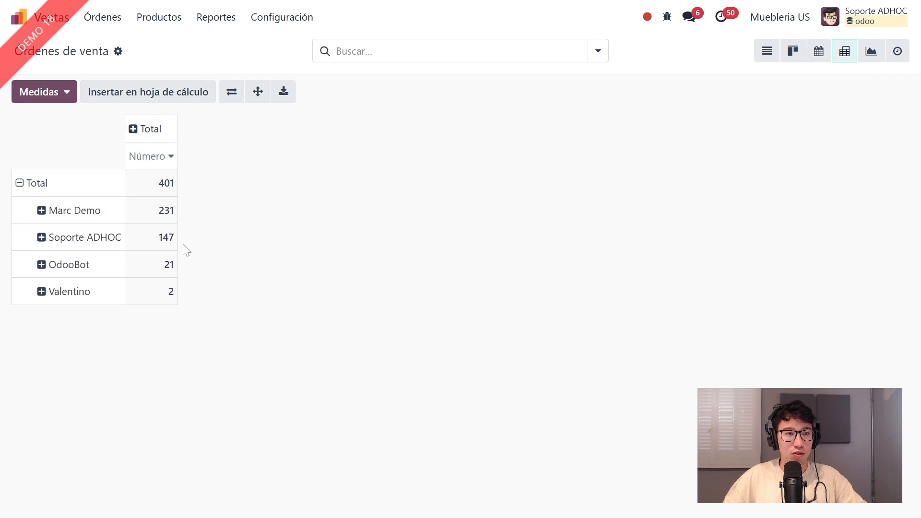
left_click(99, 94)
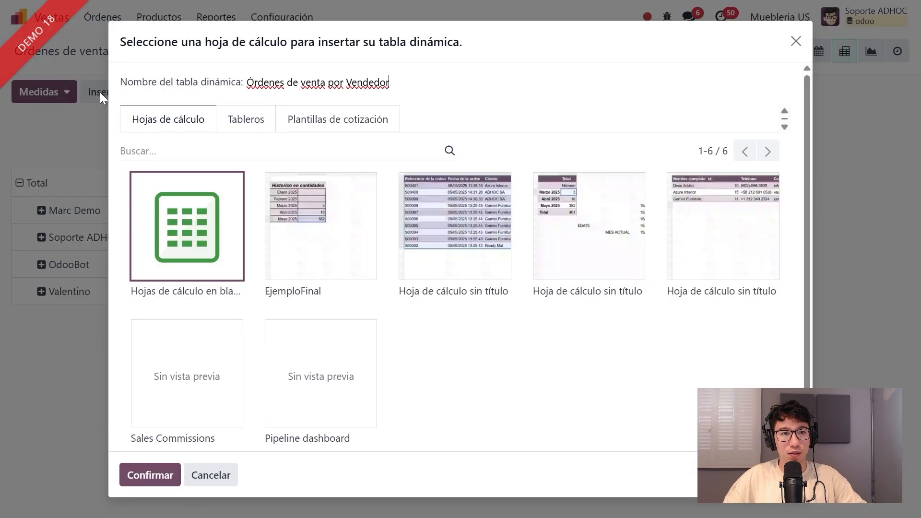
left_click(327, 259)
left_click(167, 475)
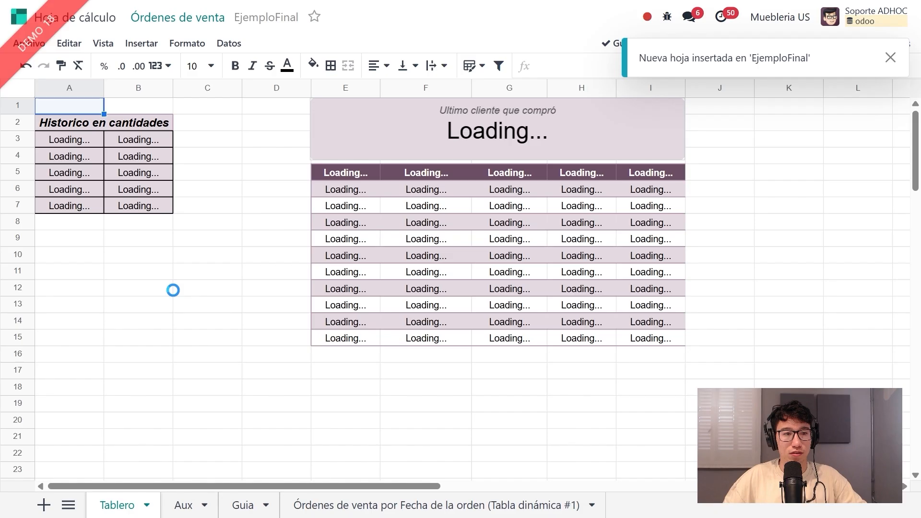
- Select the first salesperson's count in B3, and close the insertion notification and the pivot properties
left_click(123, 160)
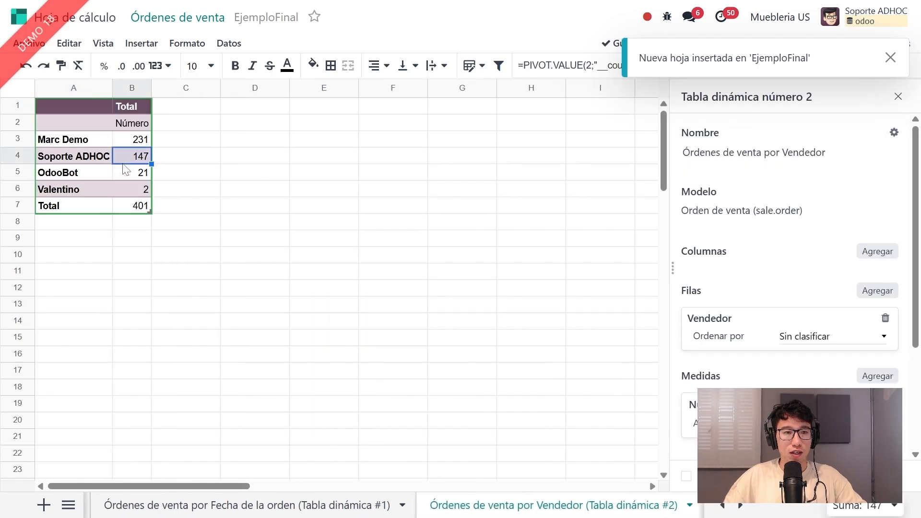
left_click(105, 140)
left_click(126, 138)
left_click(890, 58)
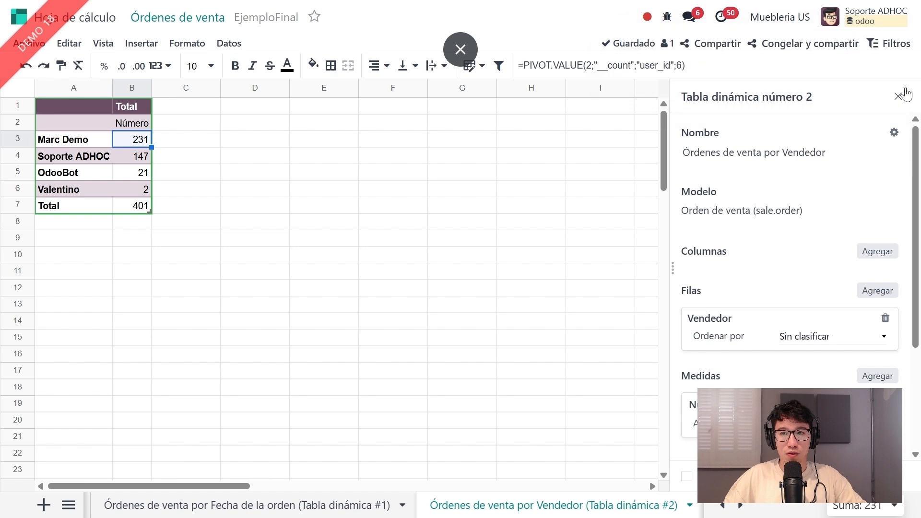
left_click(900, 97)
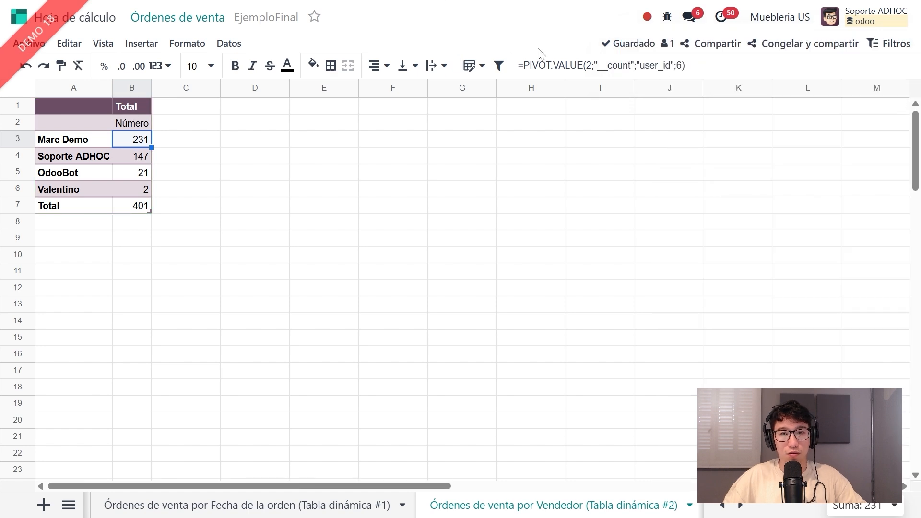
- Examine the user_id argument in the PIVOT.VALUE formula of B3 and the PIVOT.HEADER formula of A3
left_click(653, 67)
left_click(677, 67)
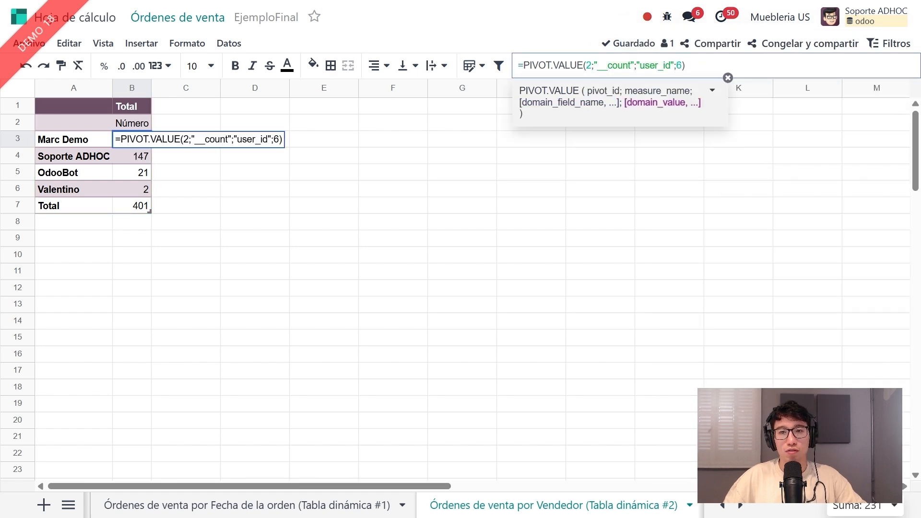
double_click(655, 66)
left_click(677, 66)
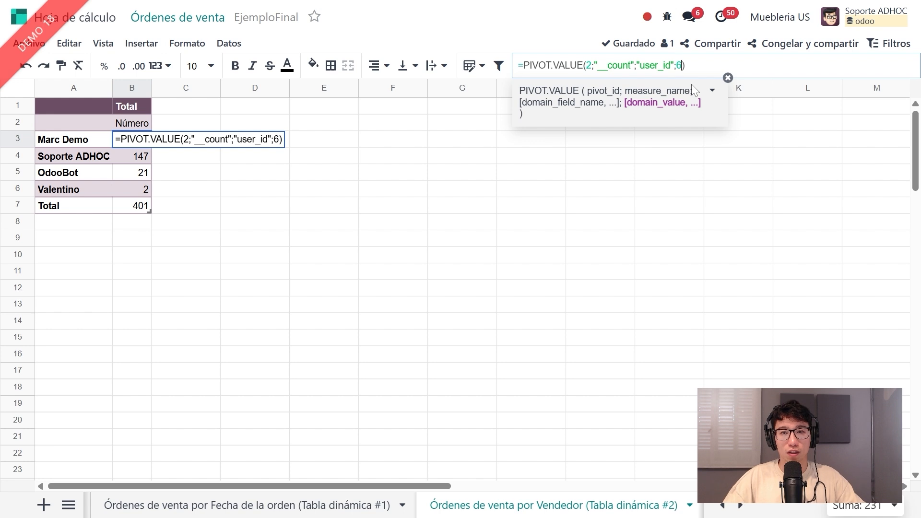
key("Escape")
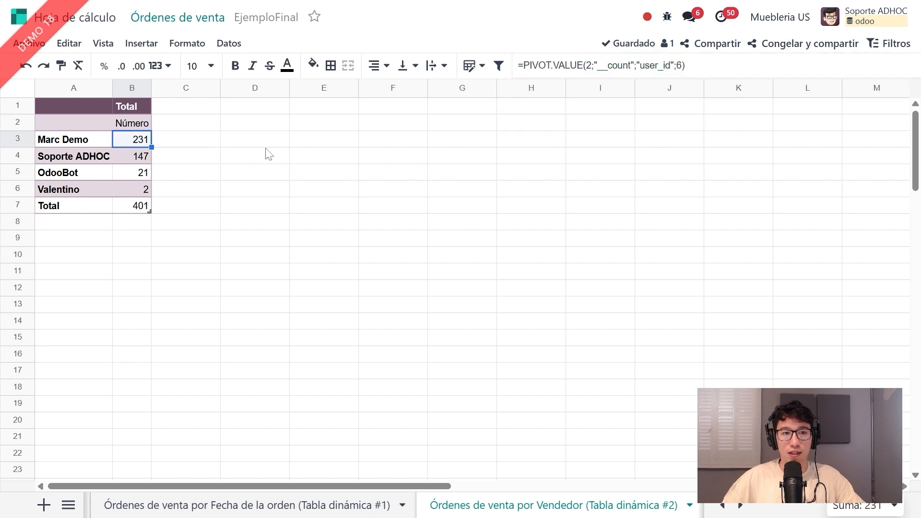
left_click(109, 139)
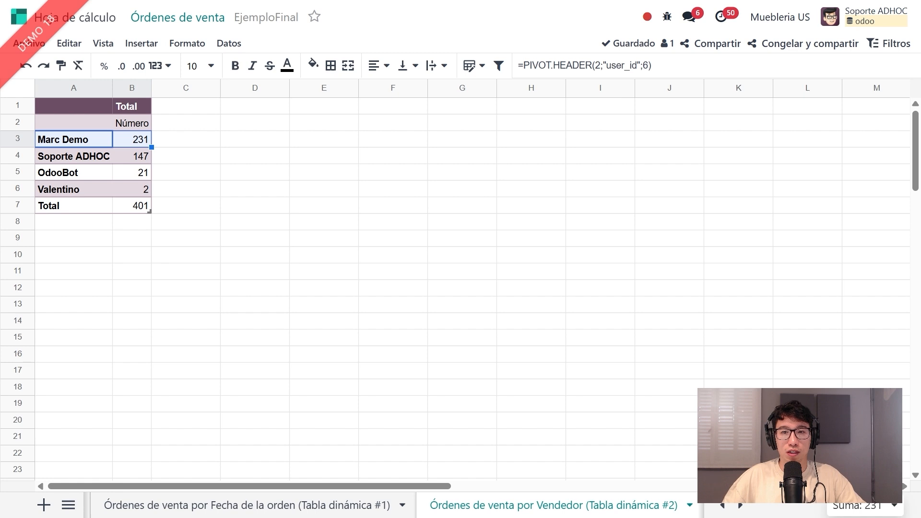
- Examine the user_id argument in the PIVOT.HEADER formulas of the salesperson rows A3 to A6
left_click(645, 65)
key("Escape")
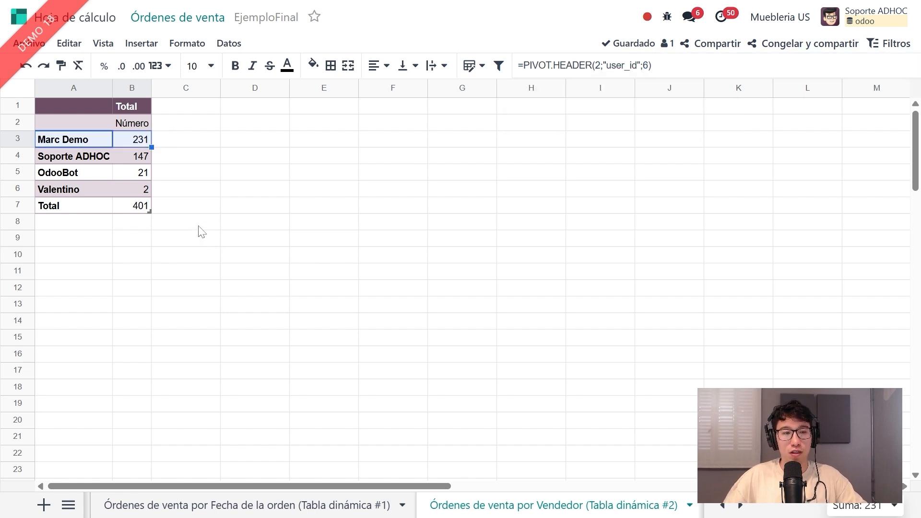
left_click_drag(91, 144, 140, 191)
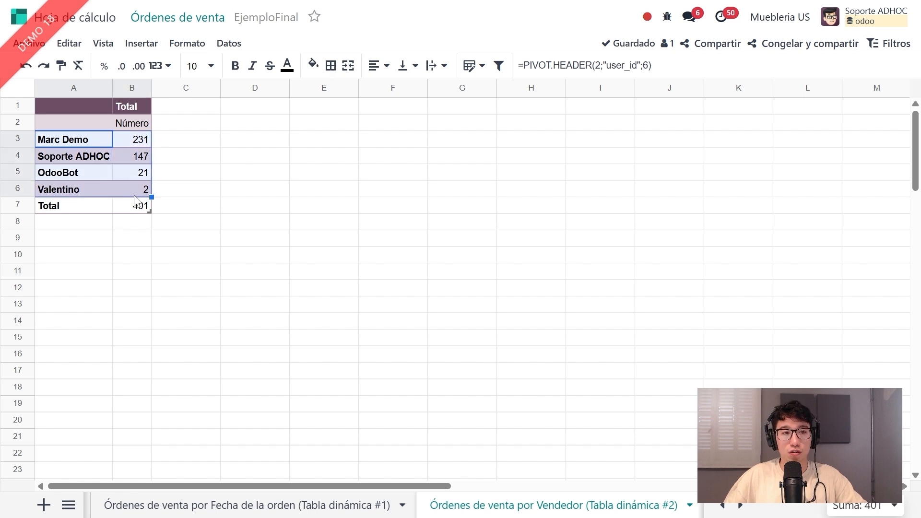
left_click(82, 144)
left_click(88, 158)
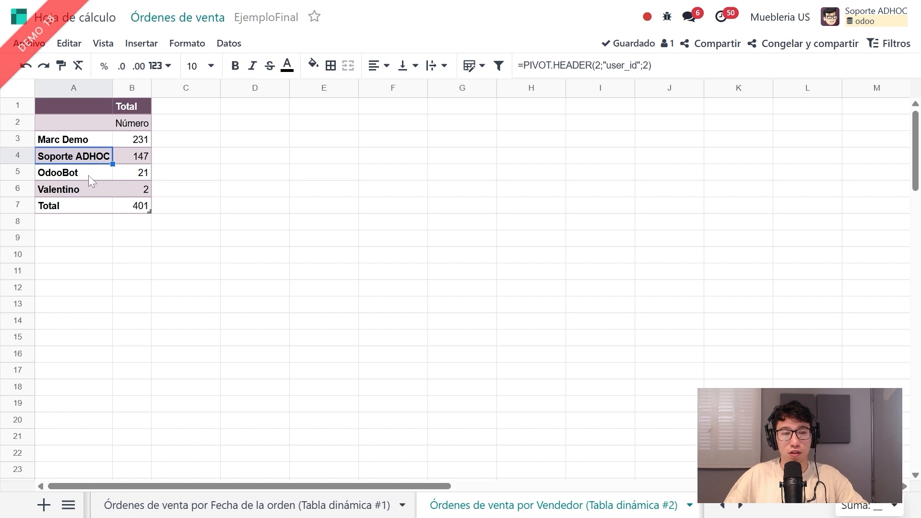
left_click(88, 174)
left_click(87, 186)
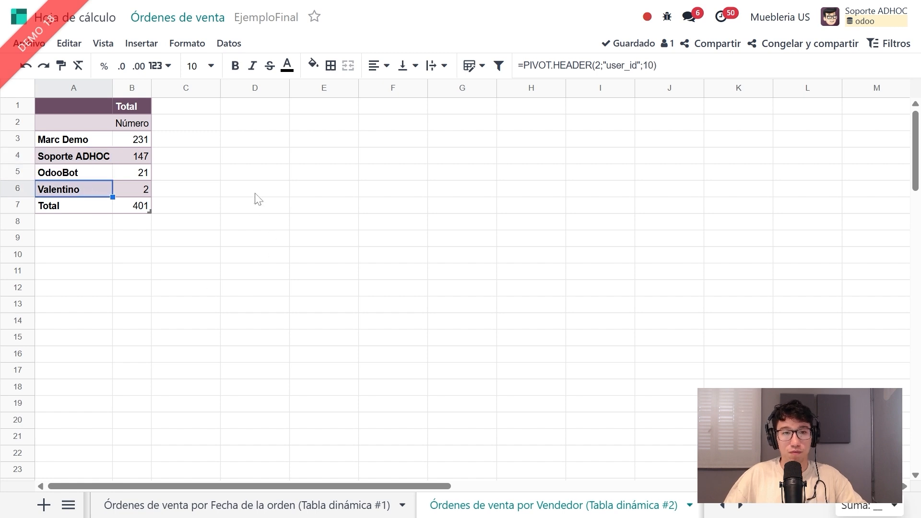
- Enter the formula =PIVOT(2) in D3 and inspect the salesperson names and counts it generates
left_click(233, 143)
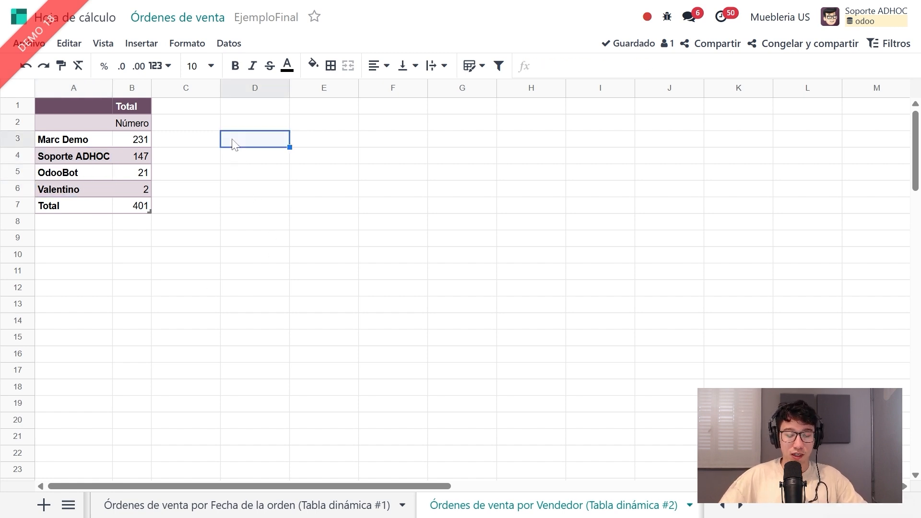
type("=")
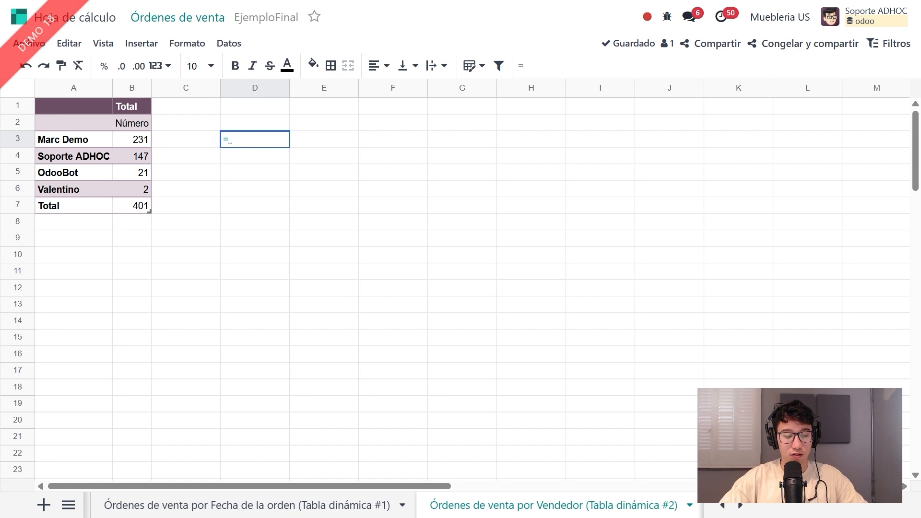
type("pivot")
key("Tab")
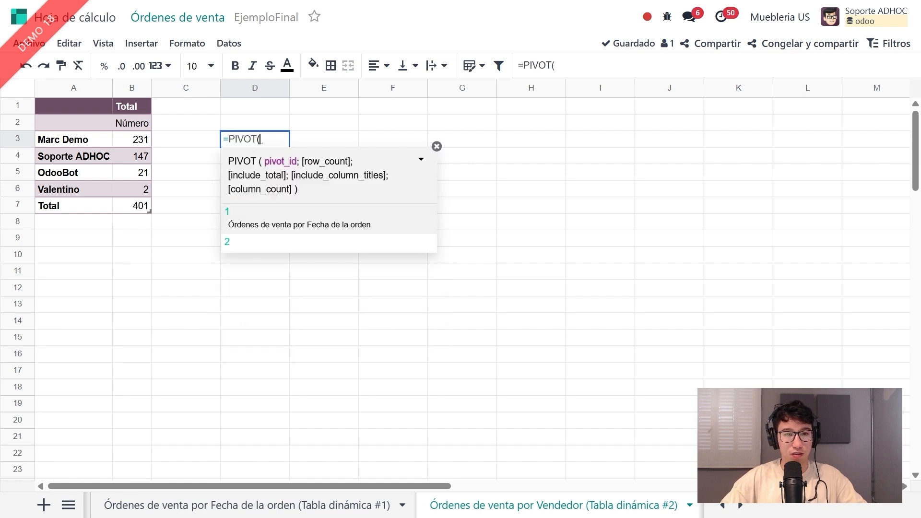
type("1")
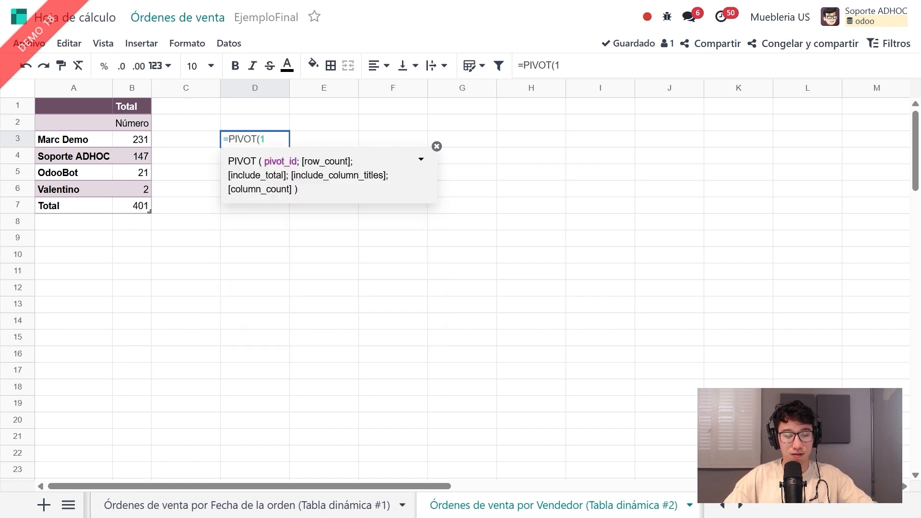
key("BackSpace")
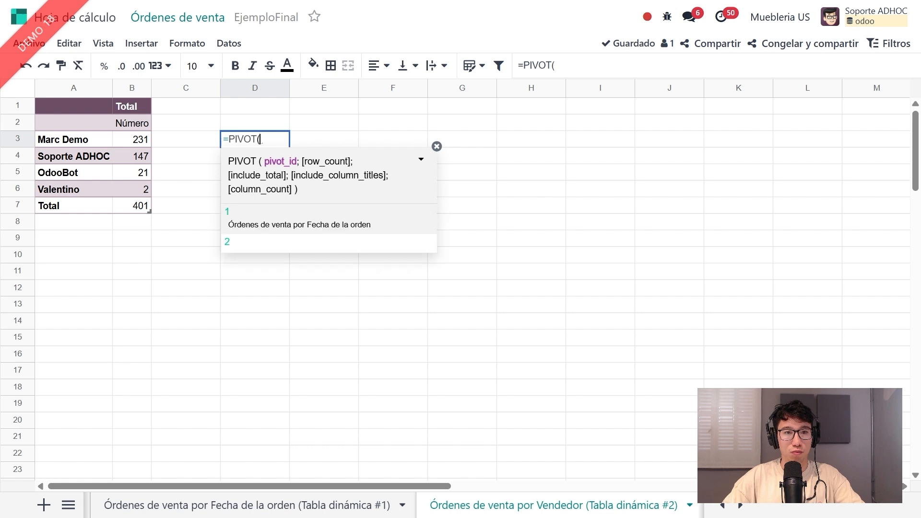
type("2")
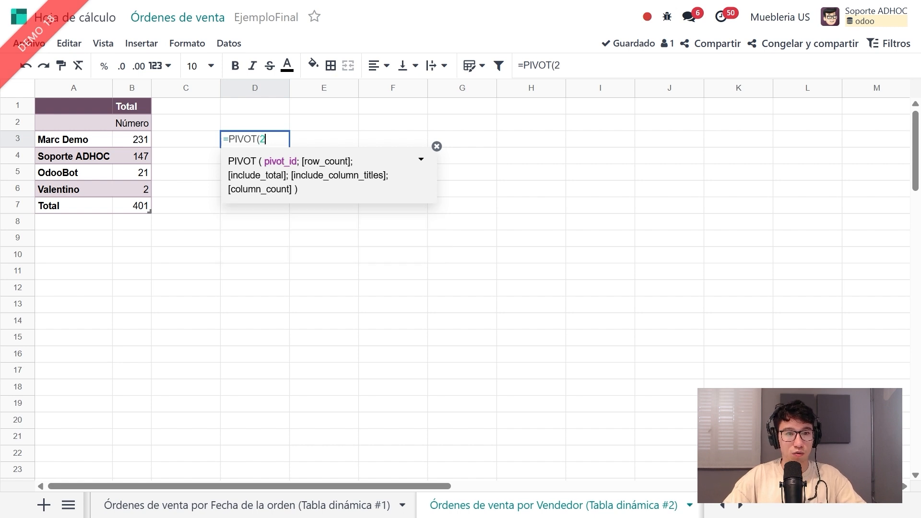
type(")")
key("Return")
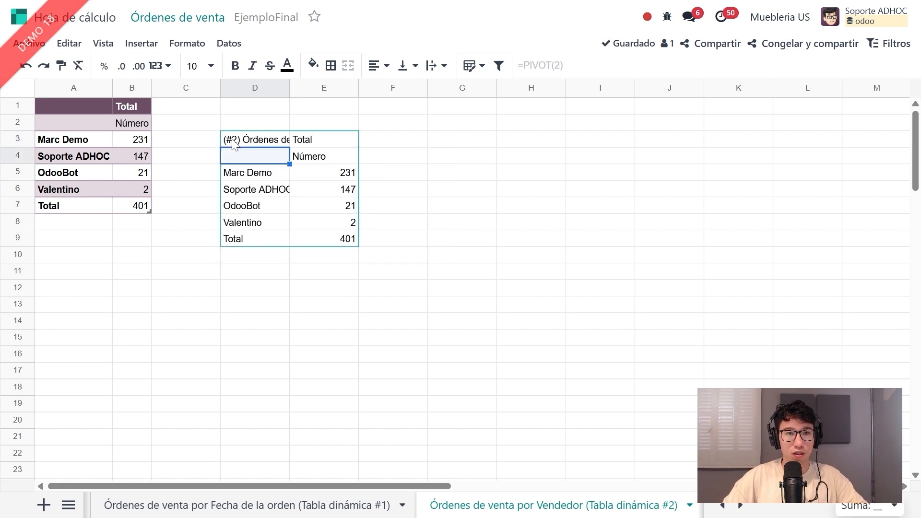
left_click_drag(252, 178, 334, 224)
left_click(332, 193)
left_click(303, 172)
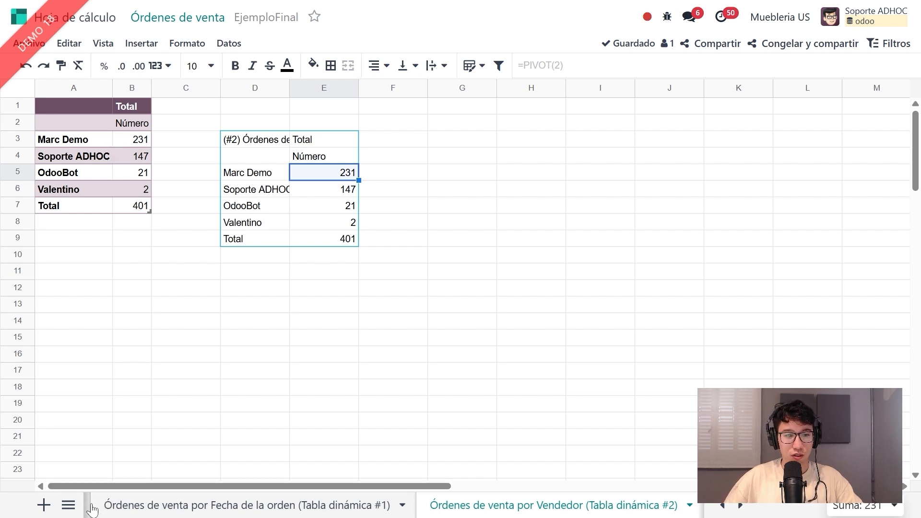
- Delete the sheet Órdenes de venta por Fecha de la orden (Tabla dinámica #1)
left_click(75, 504)
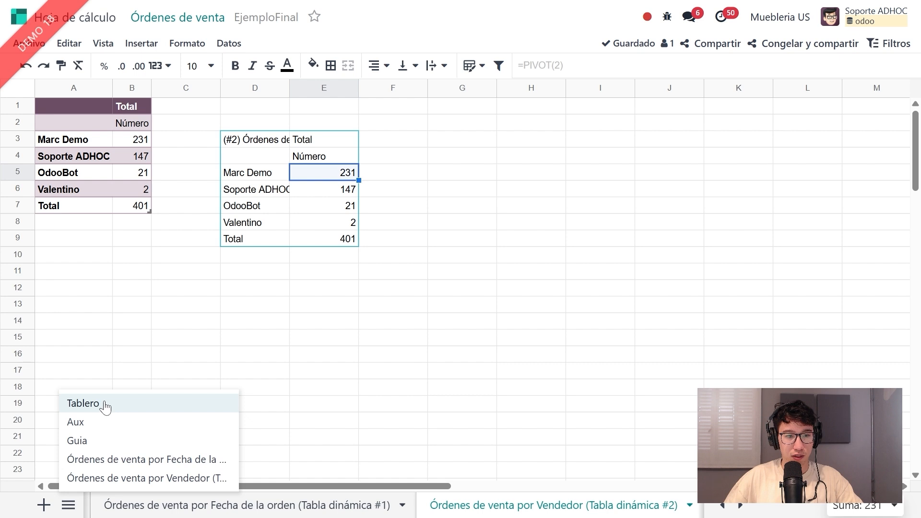
left_click(336, 504)
left_click(403, 505)
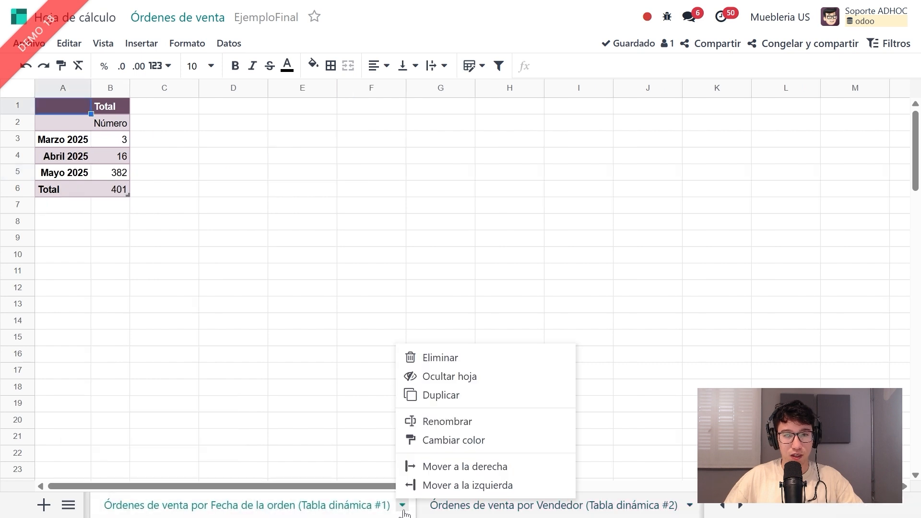
left_click(420, 357)
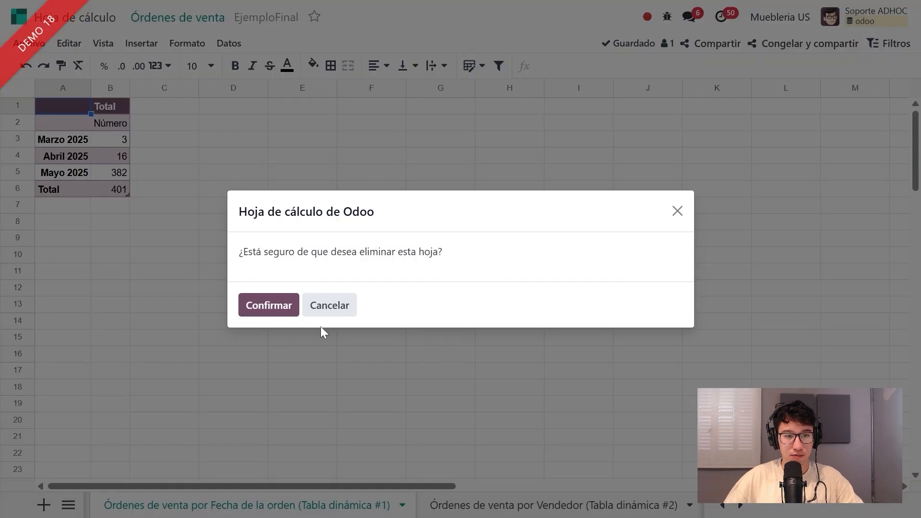
left_click(288, 311)
- Check free space in row 11 of Tablero, then review the =PIVOT(2) table on the Vendedor pivot sheet
left_click(82, 275)
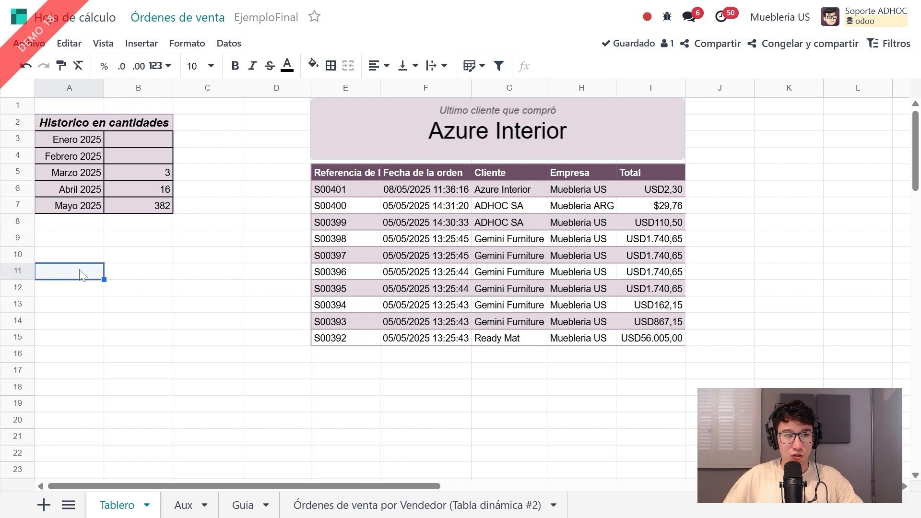
left_click_drag(99, 270, 117, 278)
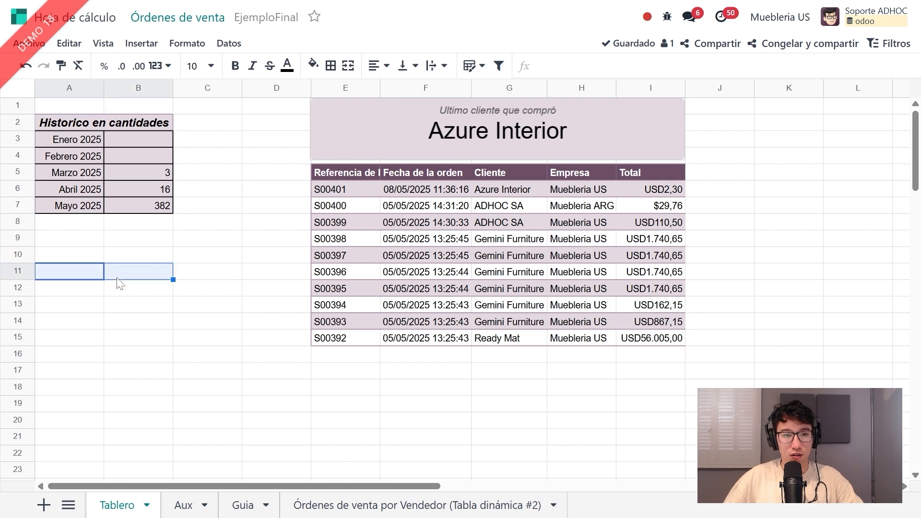
left_click(417, 505)
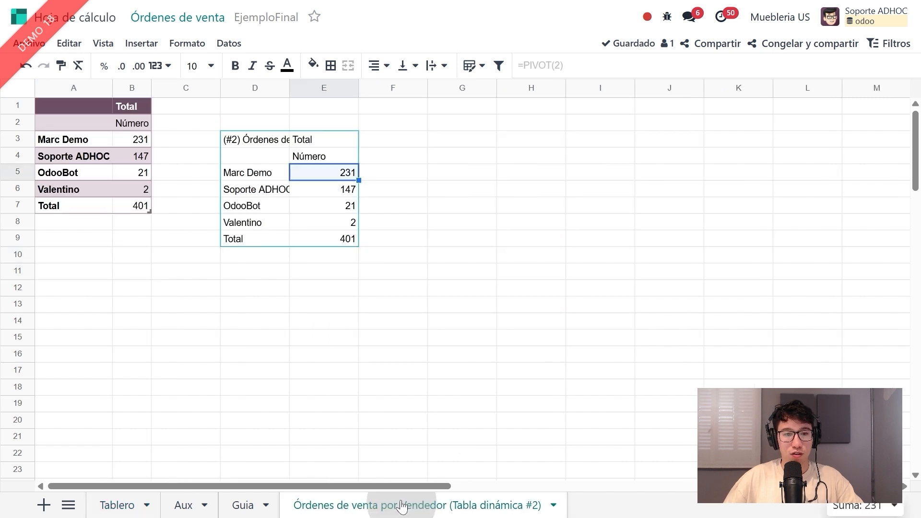
left_click(257, 176)
left_click(249, 144)
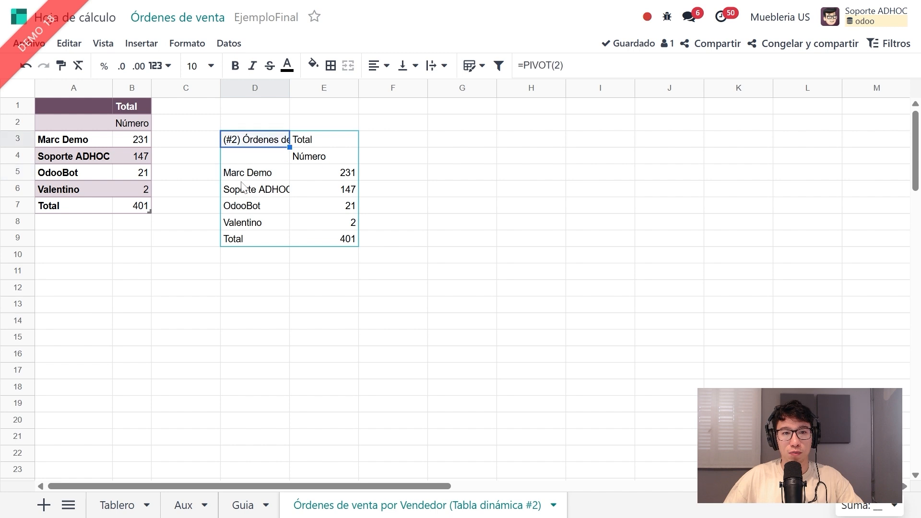
left_click(259, 225)
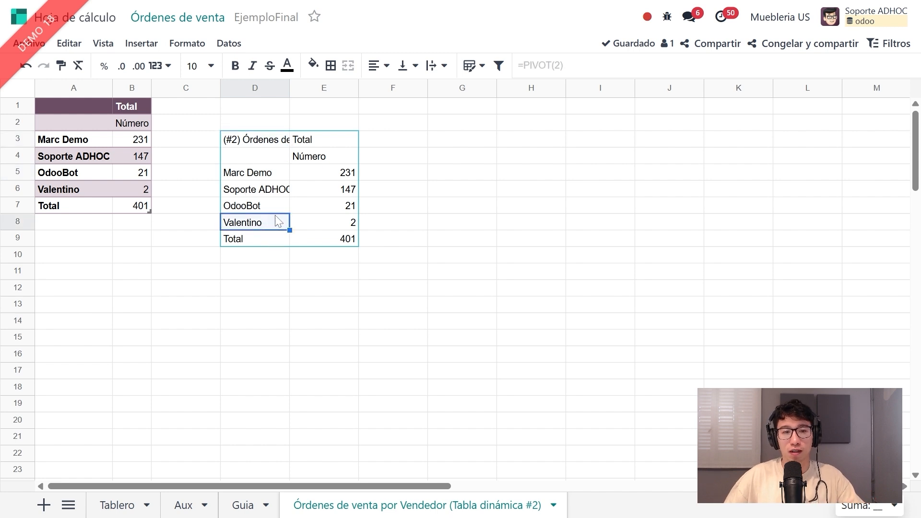
- Merge cells A10:B10 on the Tablero sheet, below the Historico en cantidades table
left_click(117, 505)
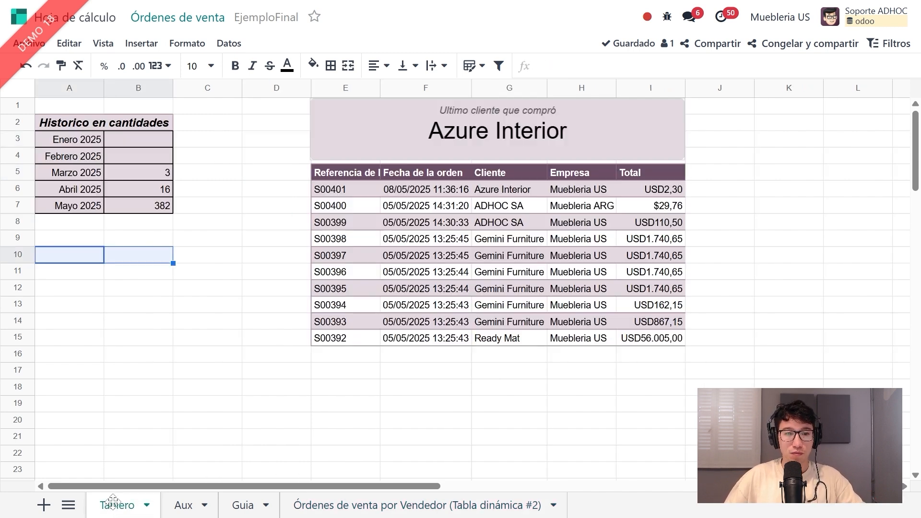
left_click_drag(69, 254, 128, 255)
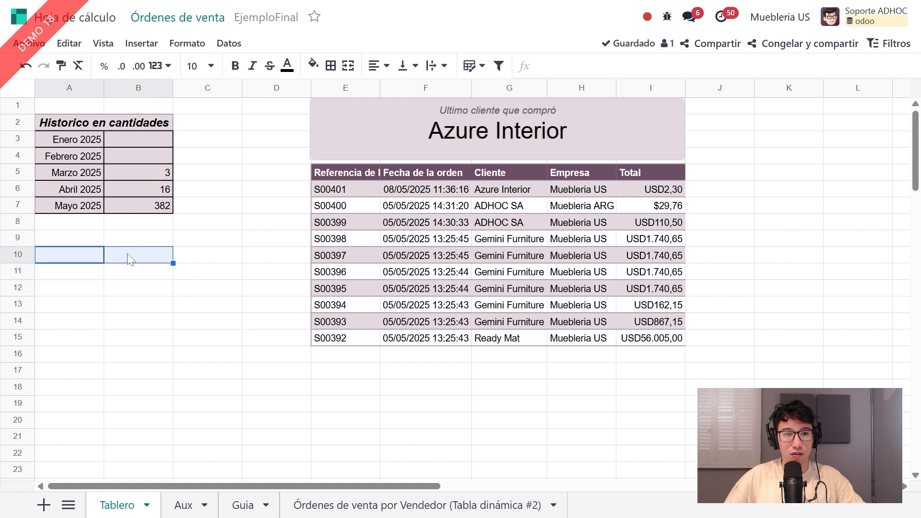
key("Return")
left_click(348, 65)
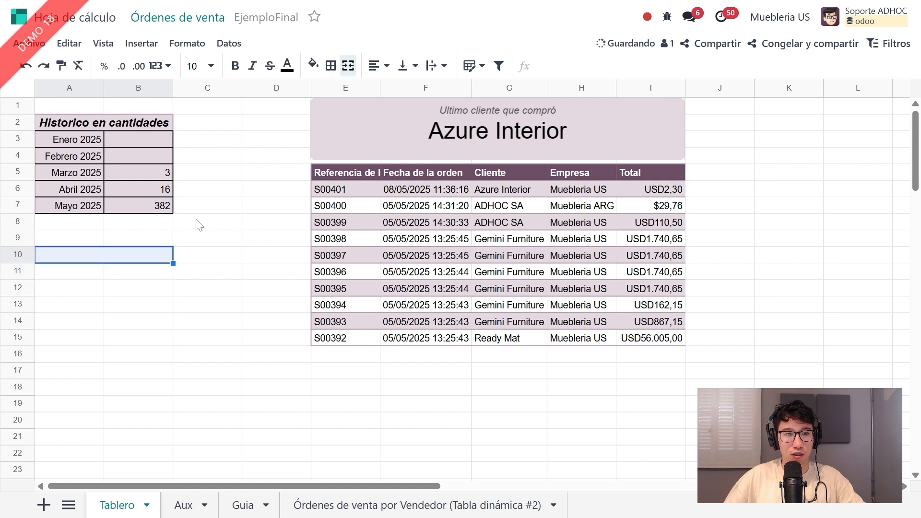
- Enter the title "Top 5 vendedores" in the merged cell A10 and centre it horizontally
double_click(117, 257)
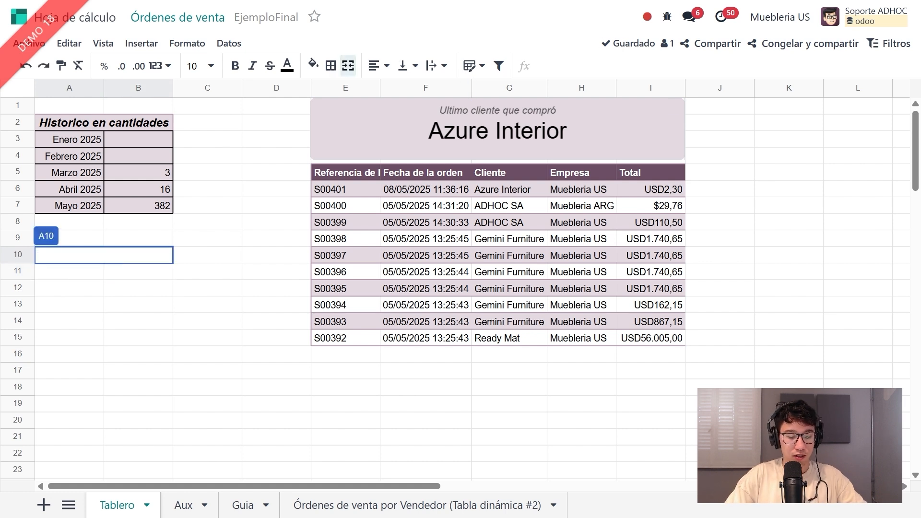
type("Top 5 ven")
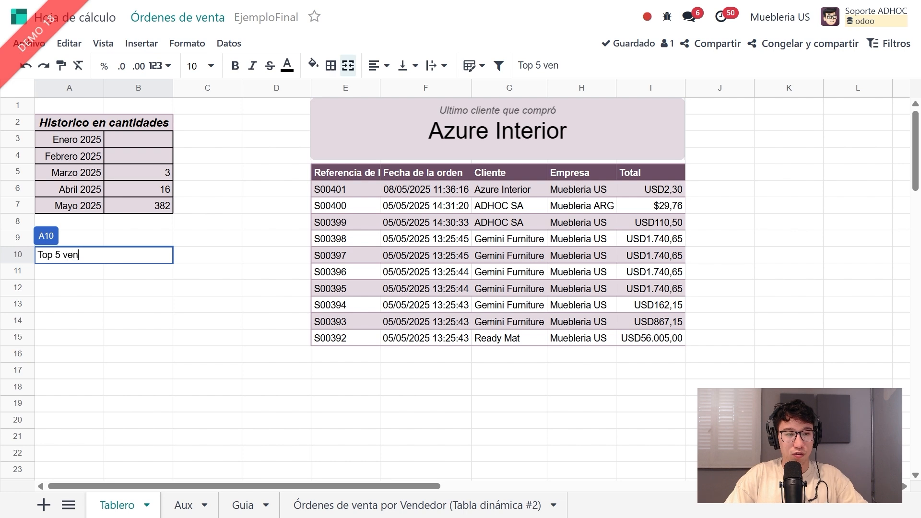
type("dedores")
key("Return")
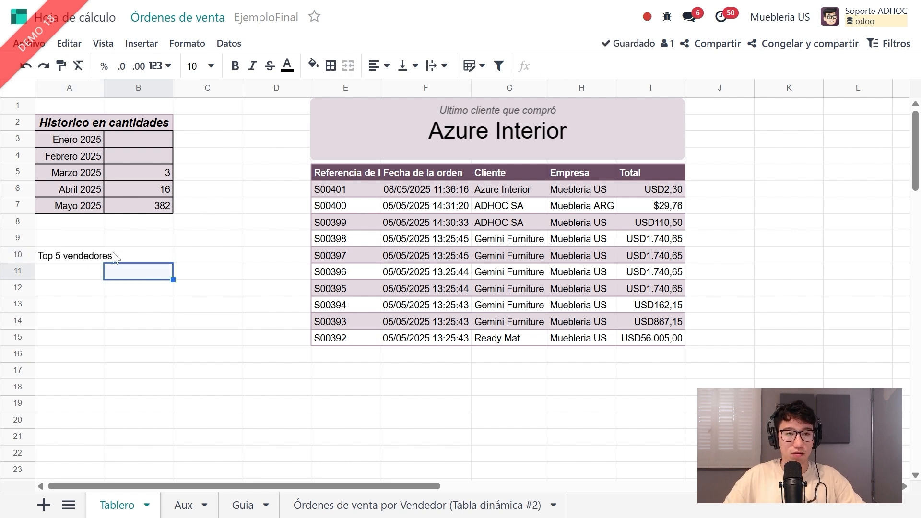
left_click(116, 258)
left_click(378, 66)
left_click(400, 90)
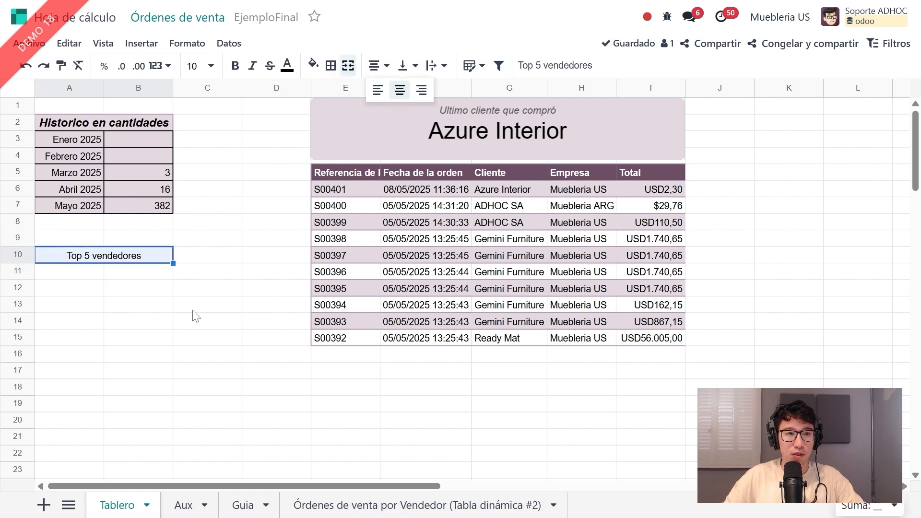
- Copy the OdooBot name and count formulas from the Vendedor pivot sheet into A11:B11 of Tablero
left_click(163, 307)
left_click_drag(92, 275, 91, 336)
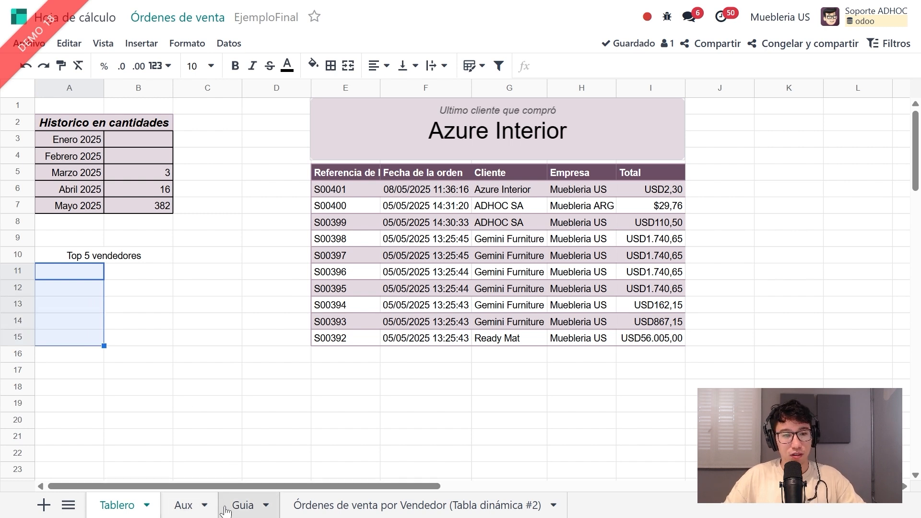
left_click(343, 506)
left_click(83, 144)
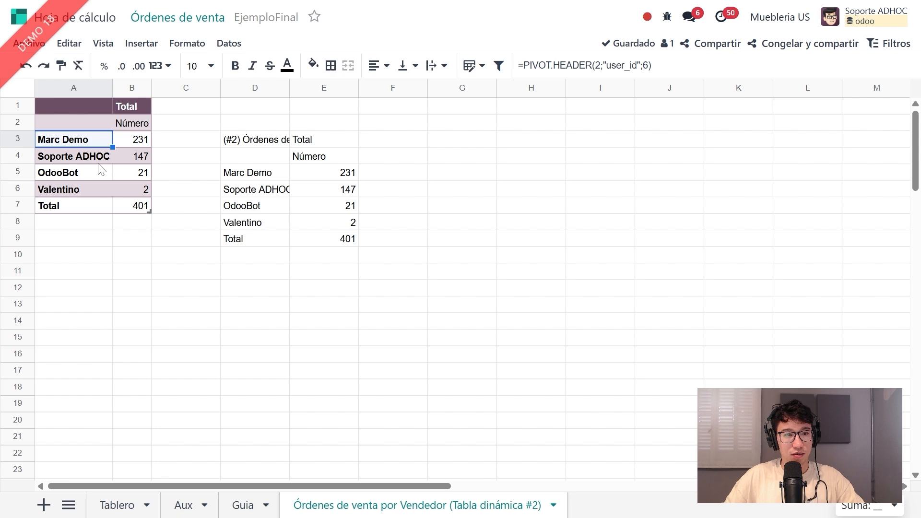
left_click(110, 174)
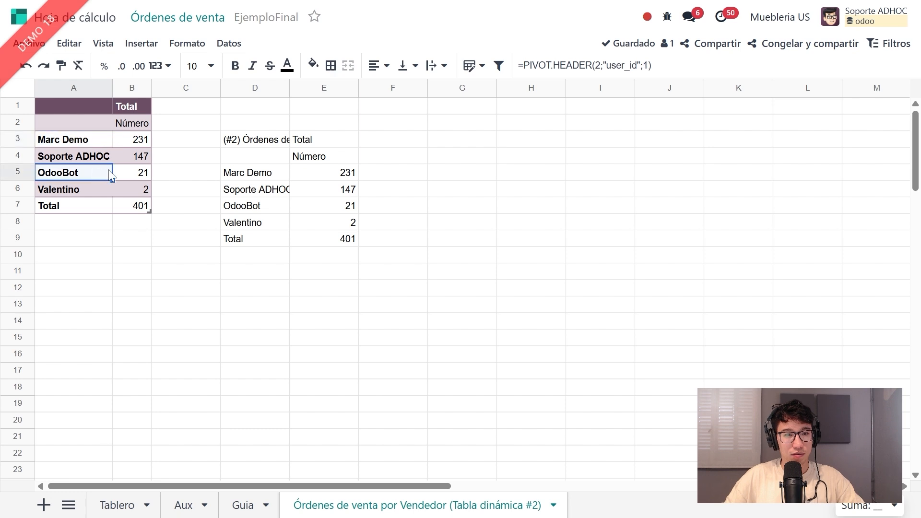
left_click(115, 505)
left_click(58, 273)
type("OdooBot\t21")
- Examine the user_id value in the PIVOT.HEADER formula of A11 and the PIVOT.VALUE formula of B11
left_click_drag(107, 277, 124, 308)
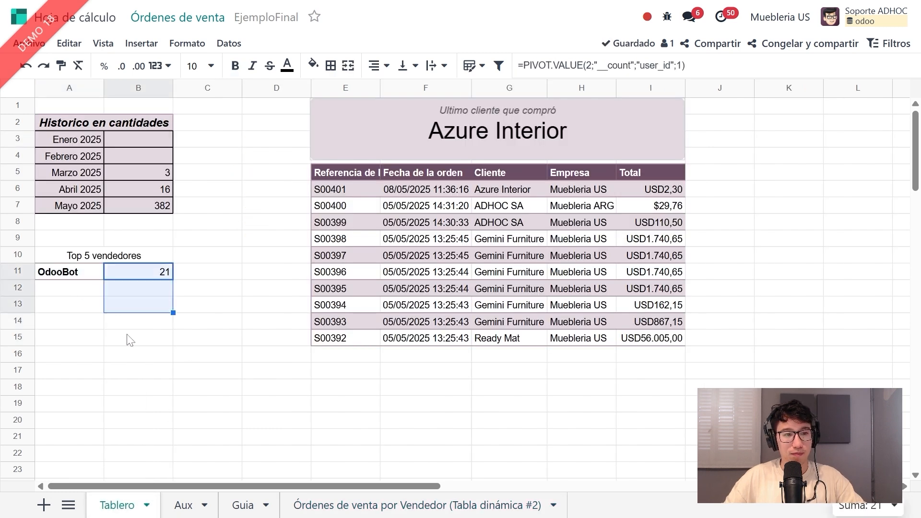
left_click(95, 275)
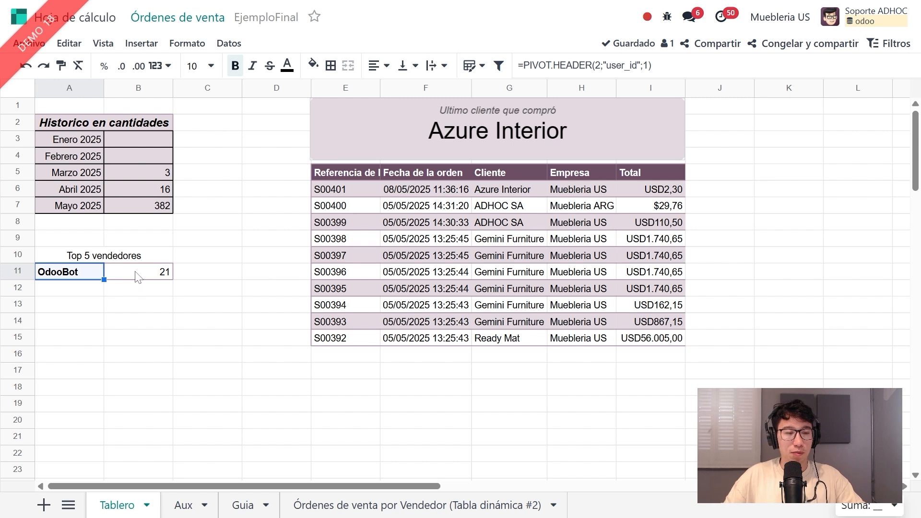
double_click(608, 65)
left_click(646, 65)
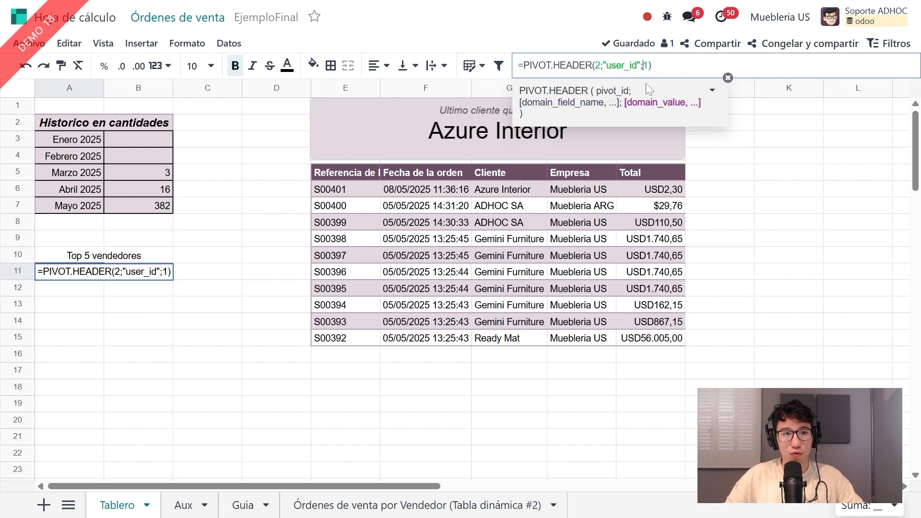
key("Escape")
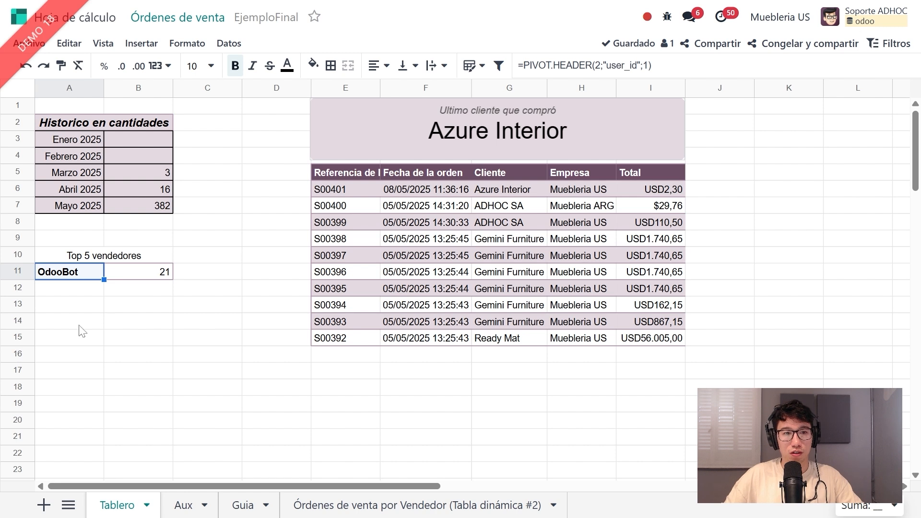
left_click(159, 276)
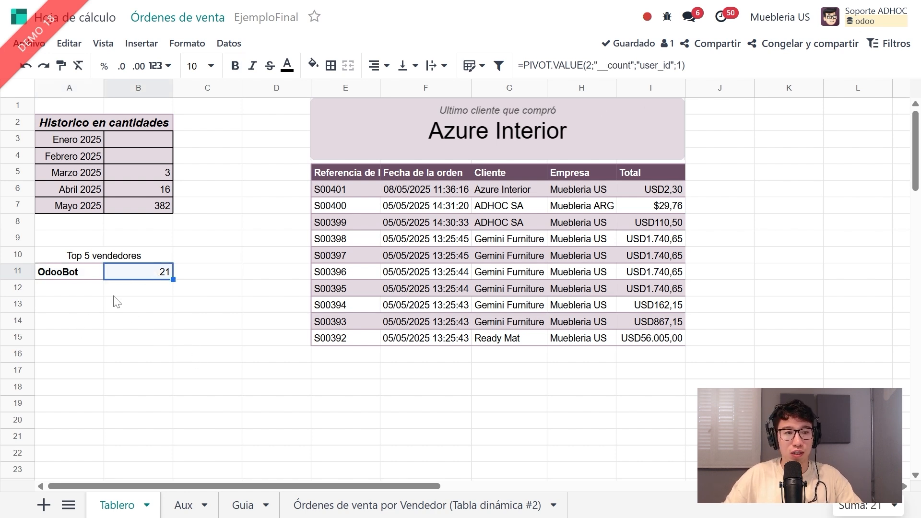
left_click(89, 275)
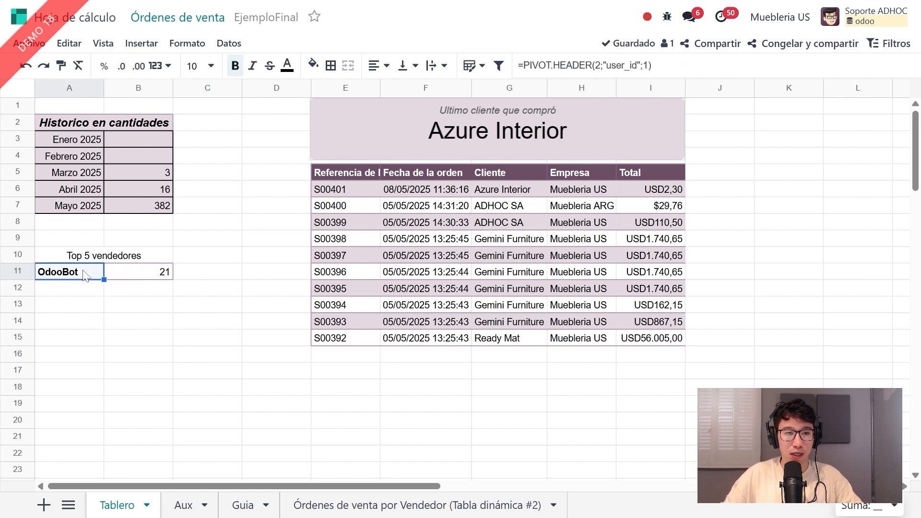
left_click(348, 189)
left_click(48, 275)
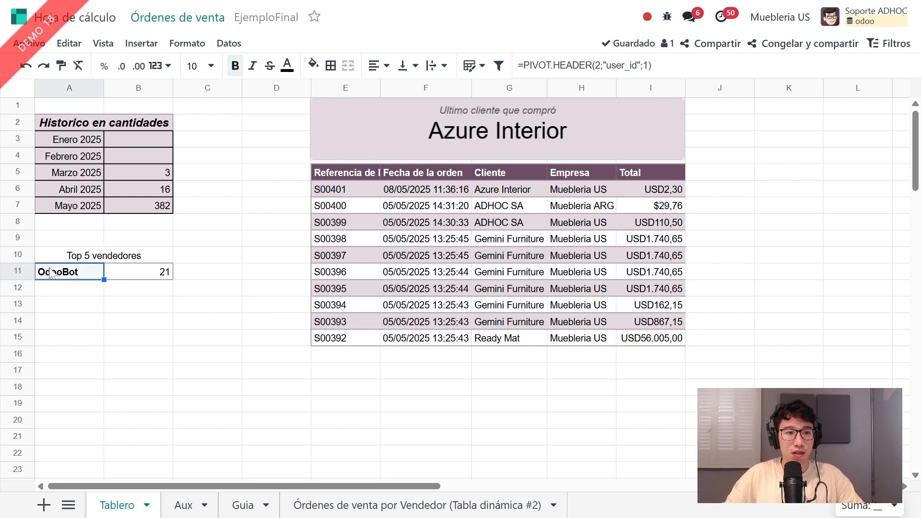
left_click(607, 66)
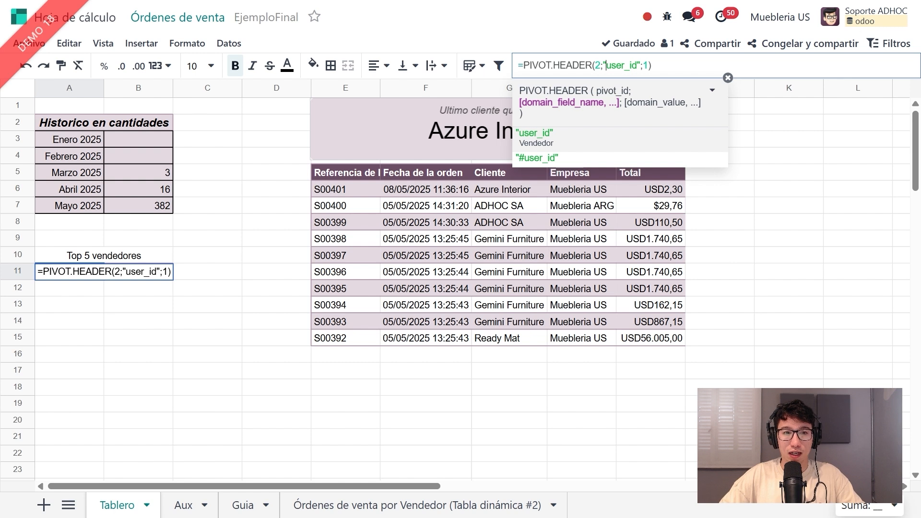
key("Escape")
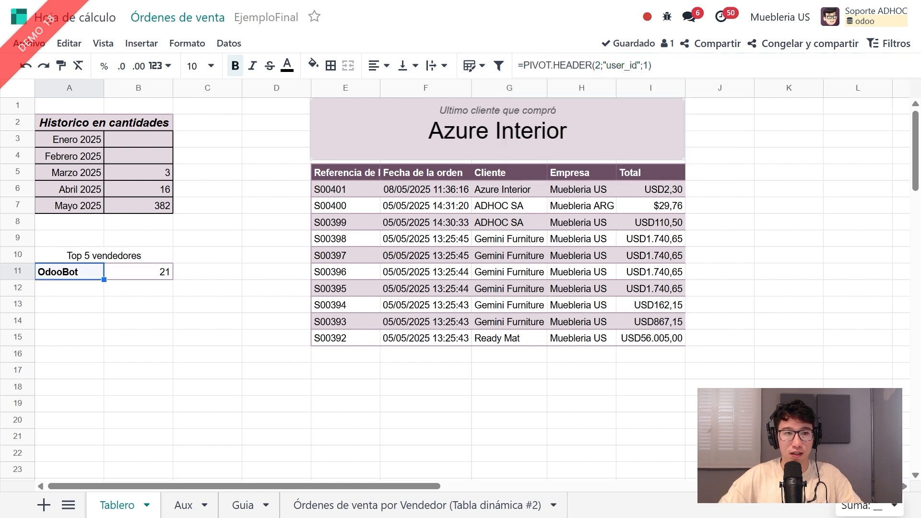
left_click(138, 272)
- Change the field argument of the PIVOT.HEADER formula in A11 to the positional "#user_id", keeping position 1
double_click(67, 272)
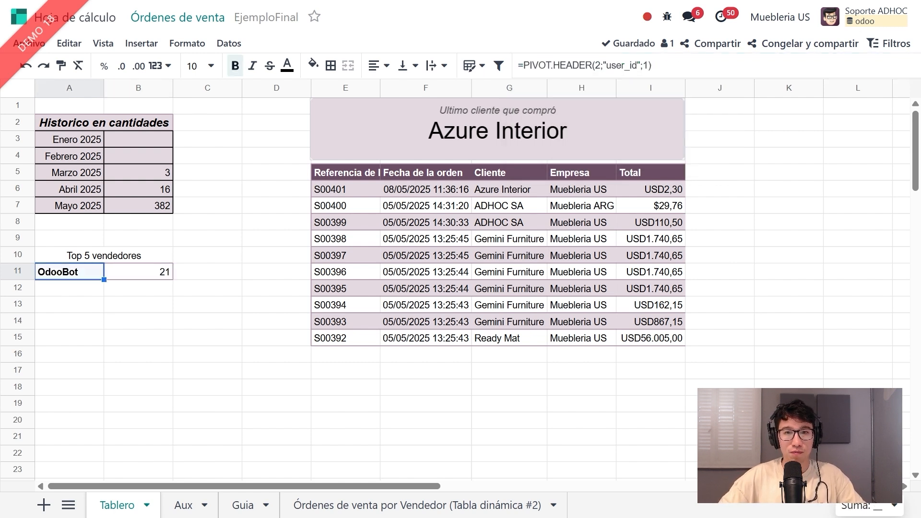
key("Left")
key("Left")
key("Left")
key("Left")
key("Left")
key("Left")
key("Left")
key("Left")
key("Left")
key("Left")
key("Left")
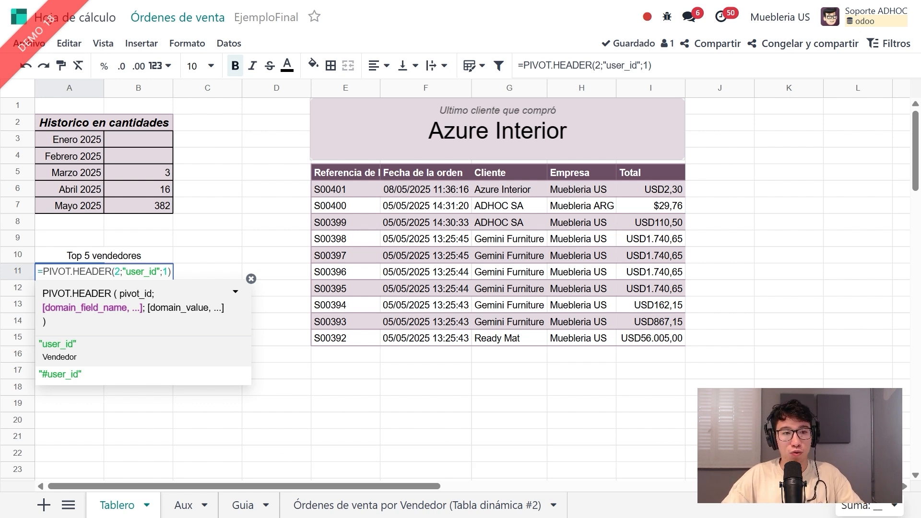
type("#")
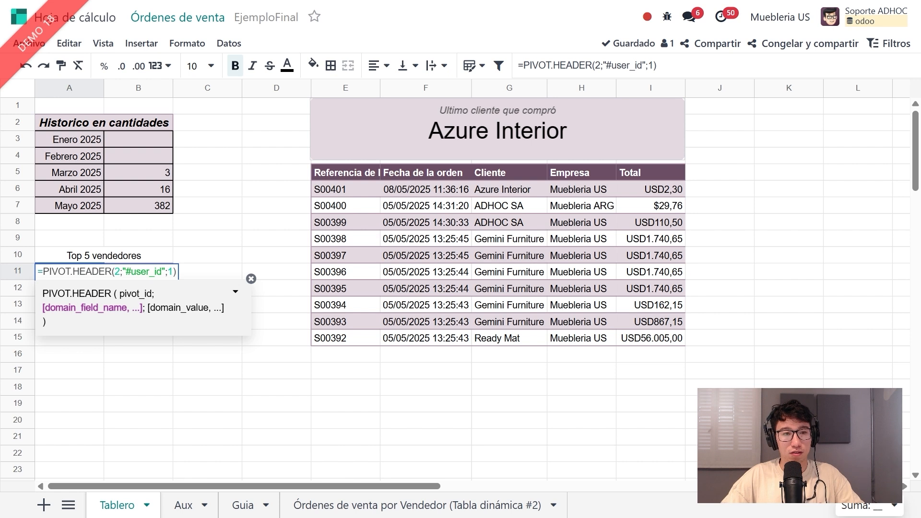
key("Right")
key("Right")
key("Right")
key("Right")
key("Right")
key("Right")
key("Right")
key("Right")
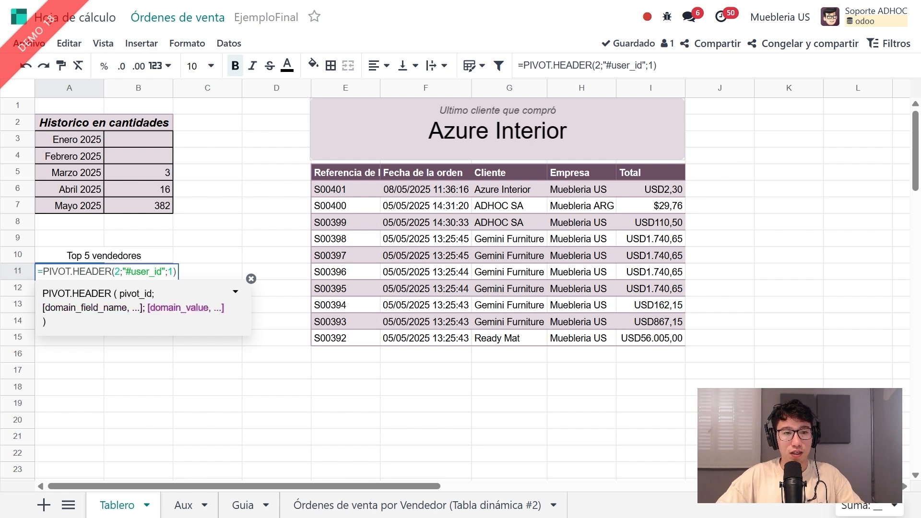
key("Left")
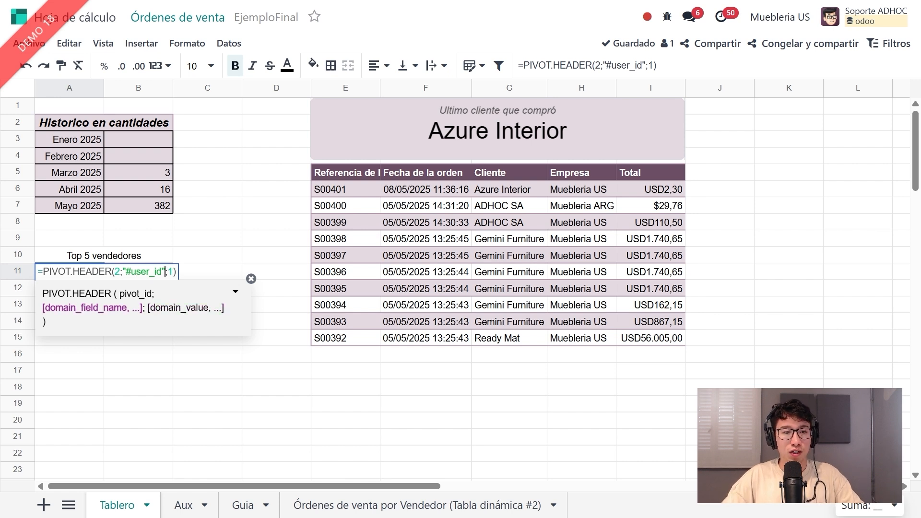
key("Right")
key("Left")
key("Left")
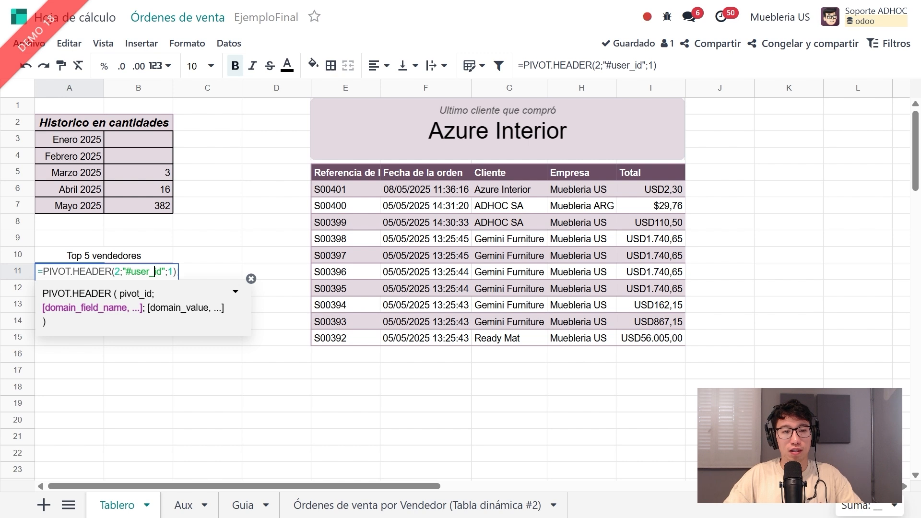
key("Right")
key("Right")
key("Right")
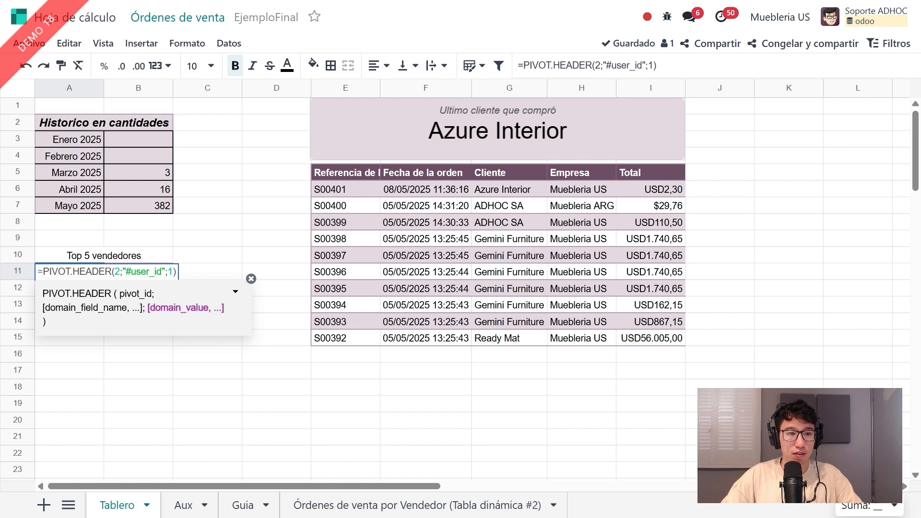
key("Return")
key("Up")
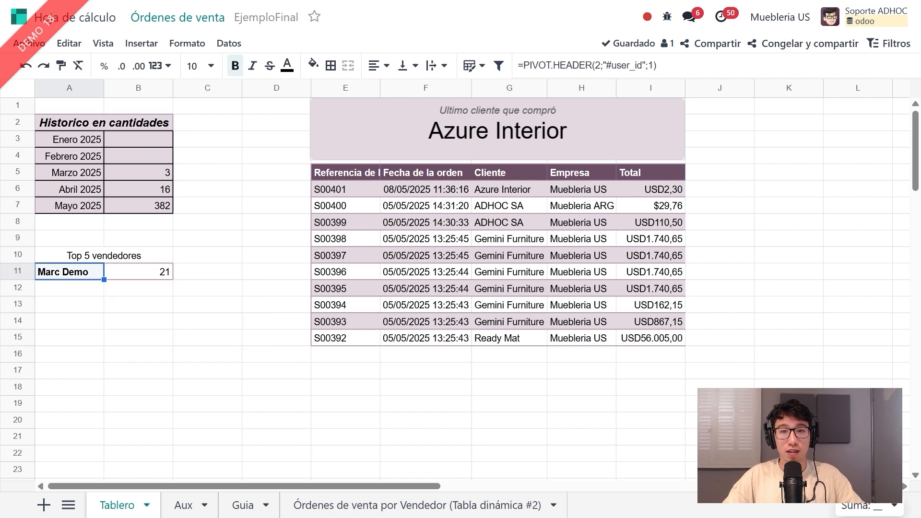
- Change the field argument of the PIVOT.VALUE formula in B11 to the positional "#user_id"
key("Right")
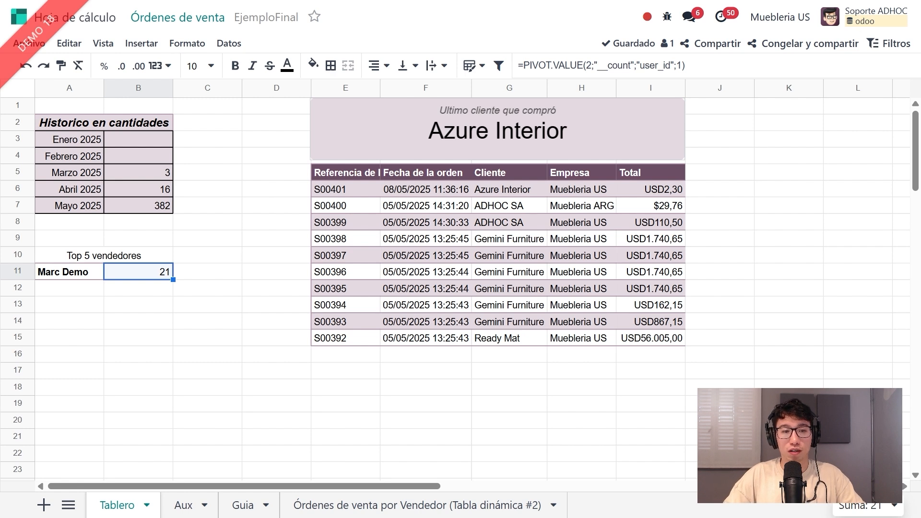
key("Return")
left_click(244, 271)
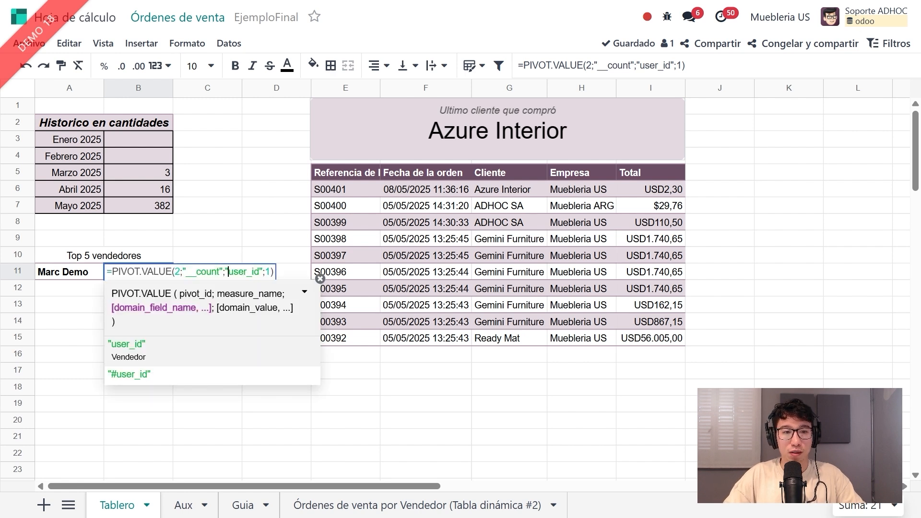
type("#")
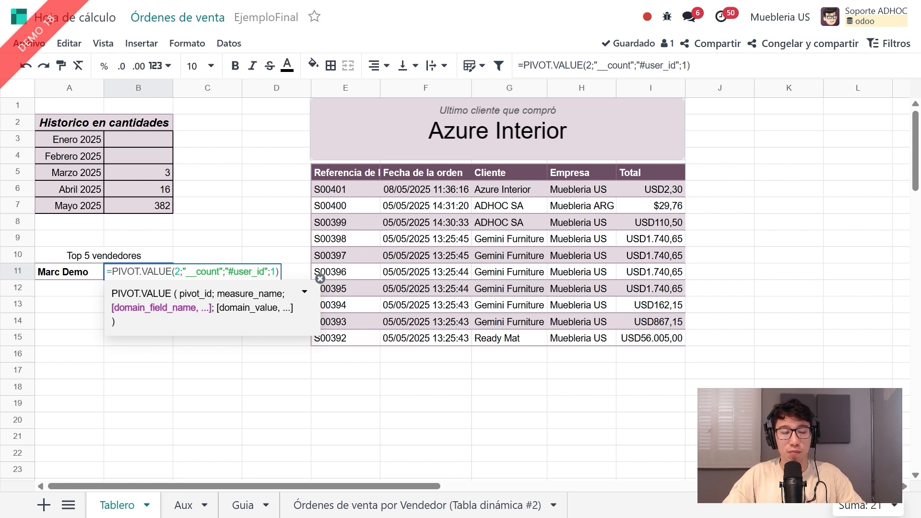
key("Return")
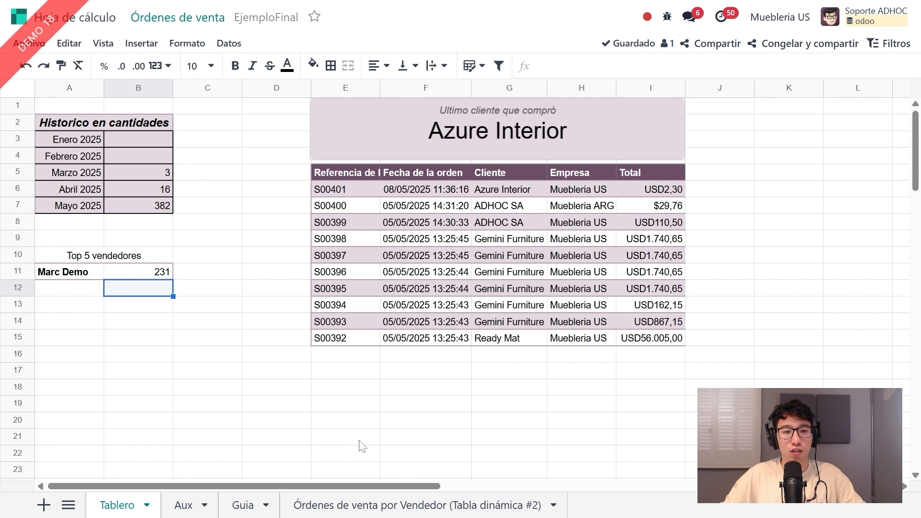
- Compare A11:B11 with the Vendedor pivot sheet and fill both formulas down through row 15 of Tablero
left_click(374, 504)
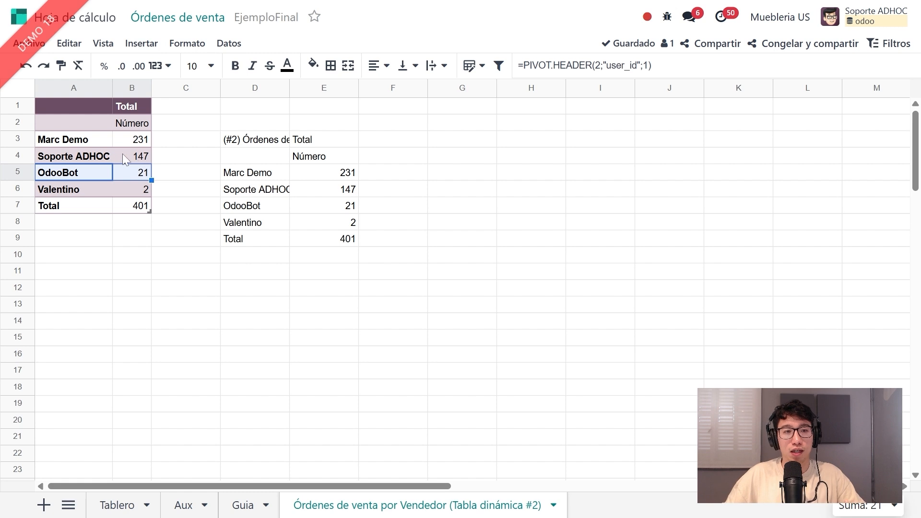
left_click(117, 505)
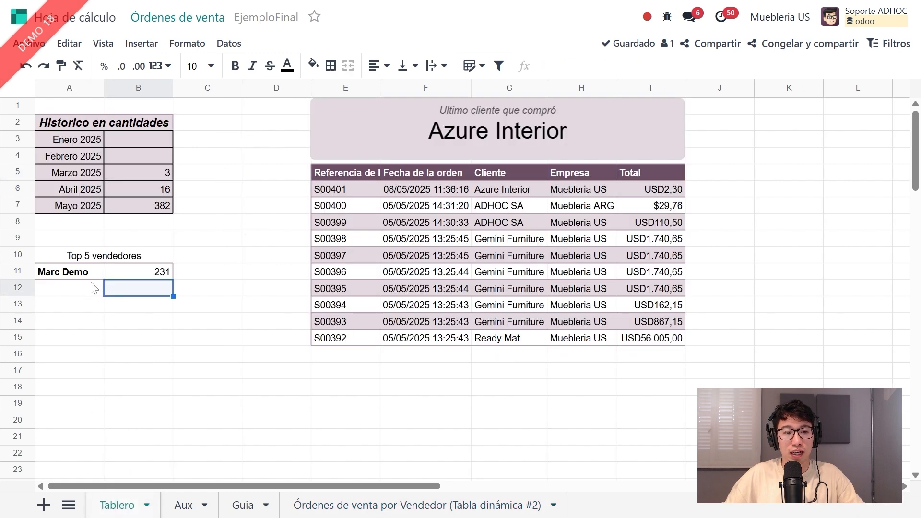
left_click_drag(95, 275, 110, 278)
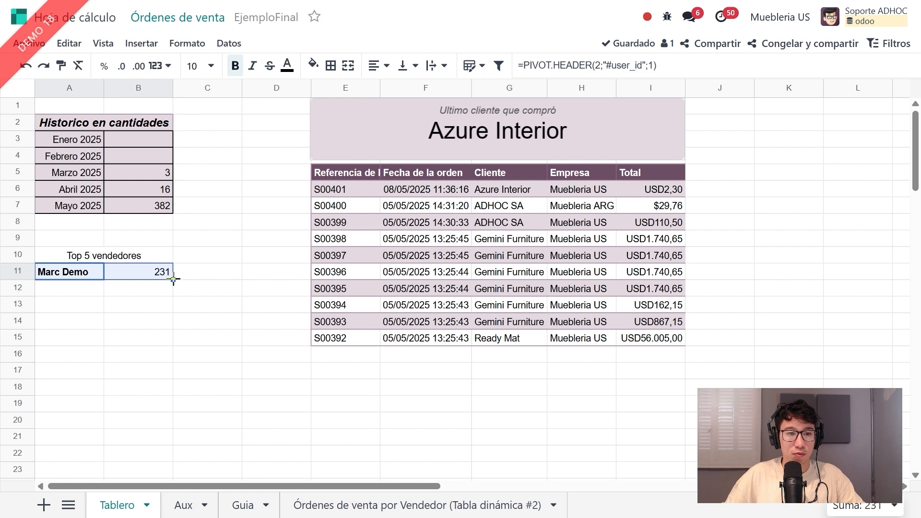
left_click_drag(173, 280, 169, 339)
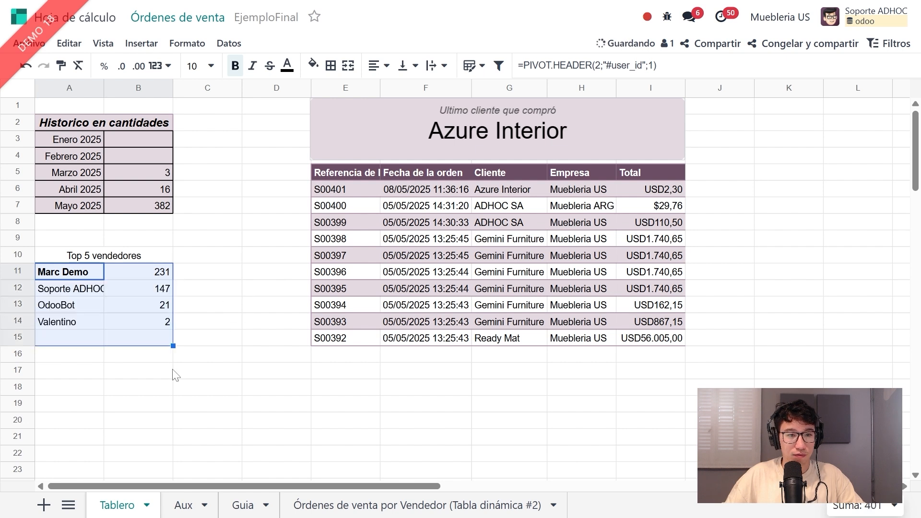
left_click(153, 343)
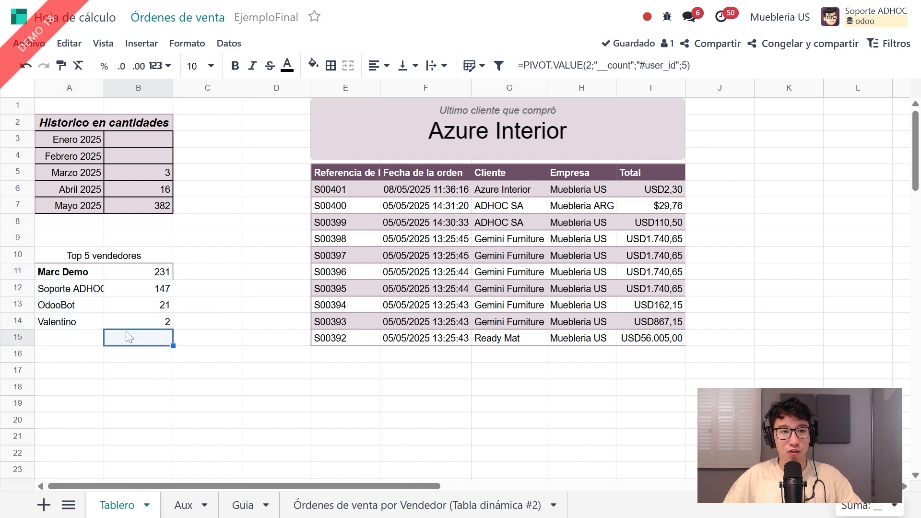
left_click_drag(72, 344, 120, 344)
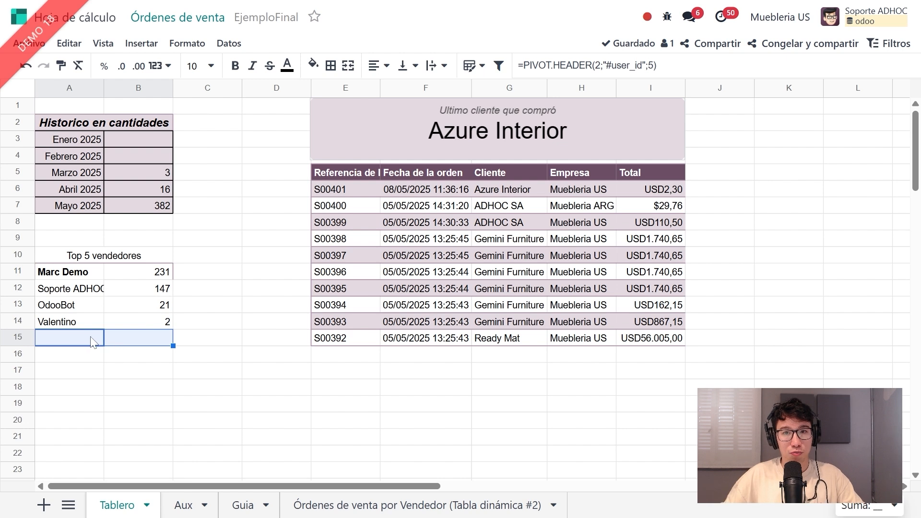
left_click(129, 345)
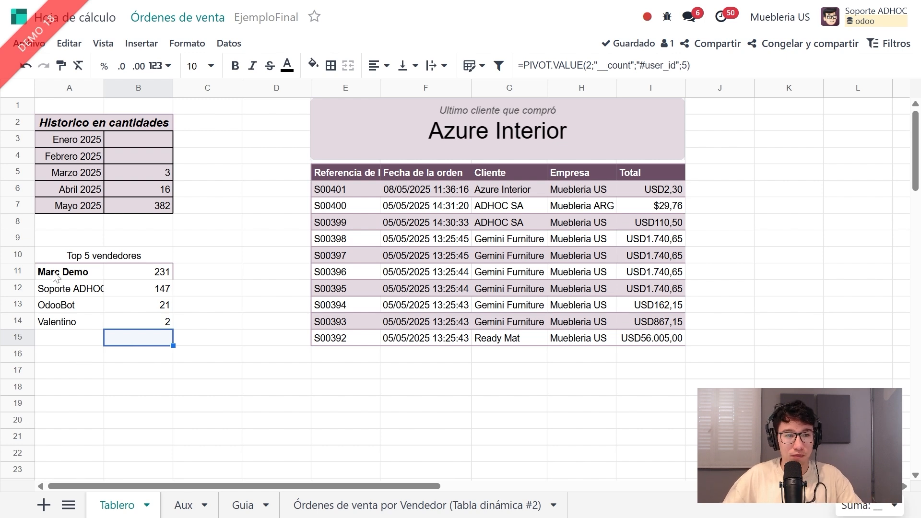
- Format the salesperson names in A11:A15 as bold and the counts in B11:B15 as italic
left_click_drag(54, 272, 85, 333)
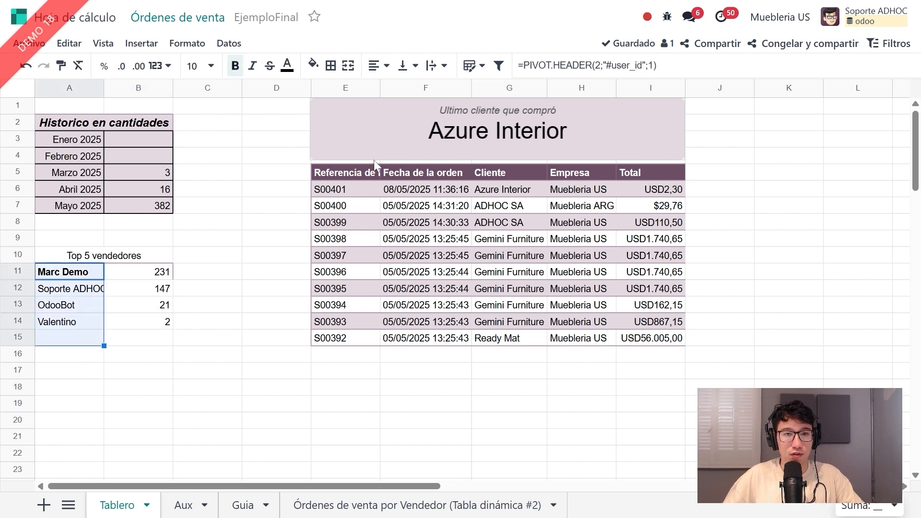
left_click(235, 67)
left_click_drag(139, 272, 150, 343)
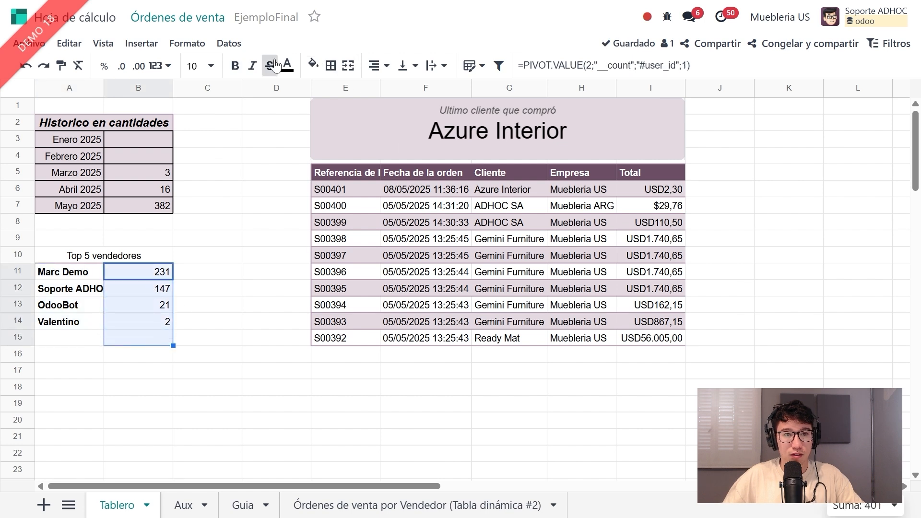
left_click(252, 66)
- Apply borders to all cells of the salespeople list in A11:B15
left_click_drag(87, 273, 125, 339)
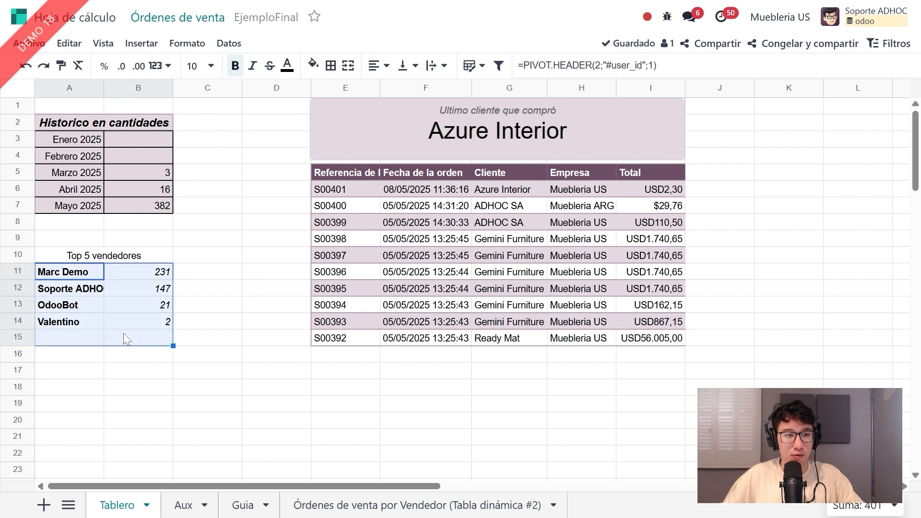
left_click(331, 65)
left_click(335, 91)
- Set the "Top 5 vendedores" title in A10 to font size 12 and bold
left_click(84, 256)
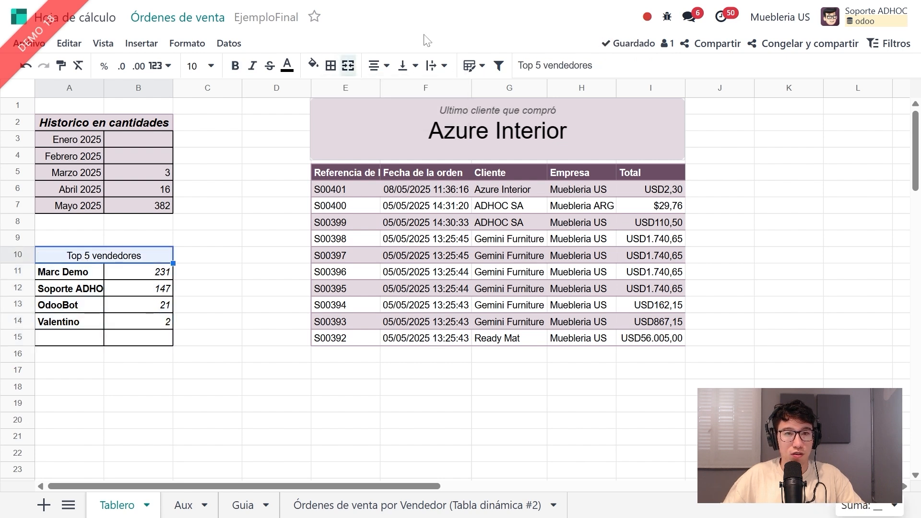
left_click(212, 67)
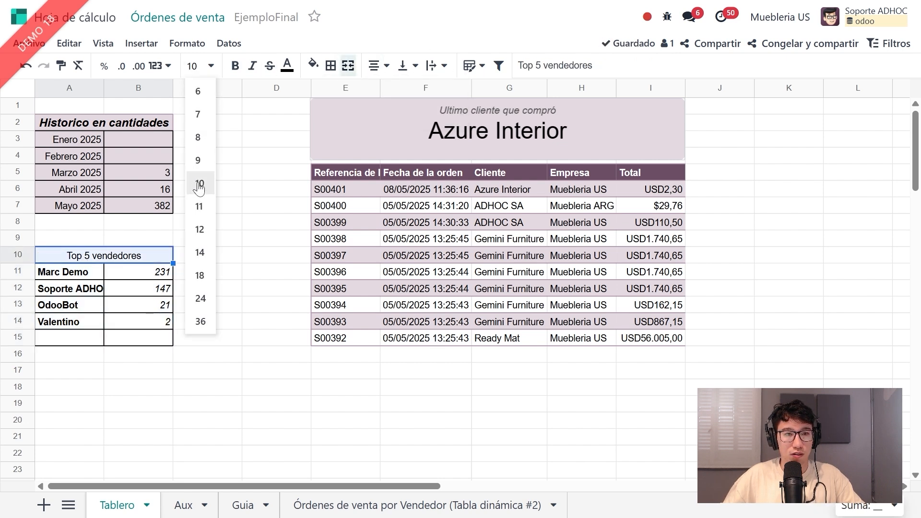
left_click(197, 228)
left_click(235, 66)
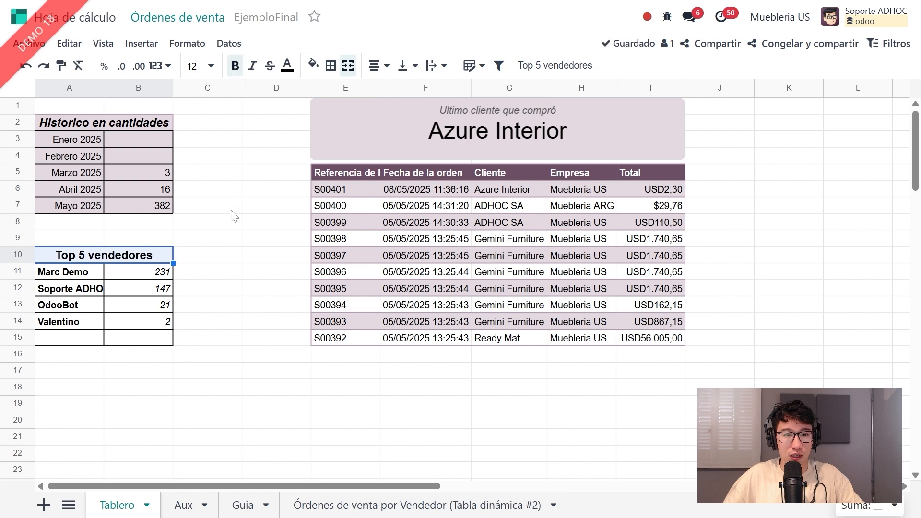
left_click(233, 210)
- Fill the "Top 5 vendedores" title cell with light grey
left_click(122, 254)
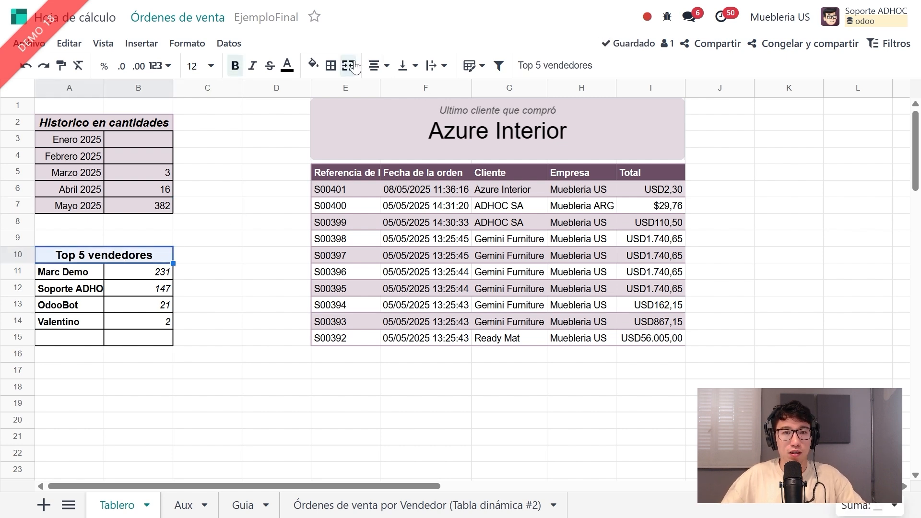
left_click(313, 64)
left_click(445, 104)
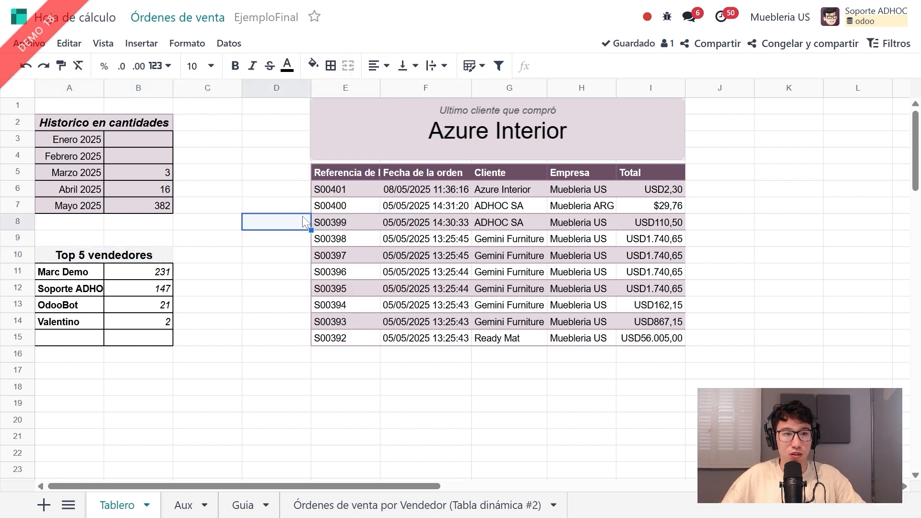
- Fill the "Historico en cantidades" title cell with the same light grey as the Top 5 vendedores title
left_click(138, 126)
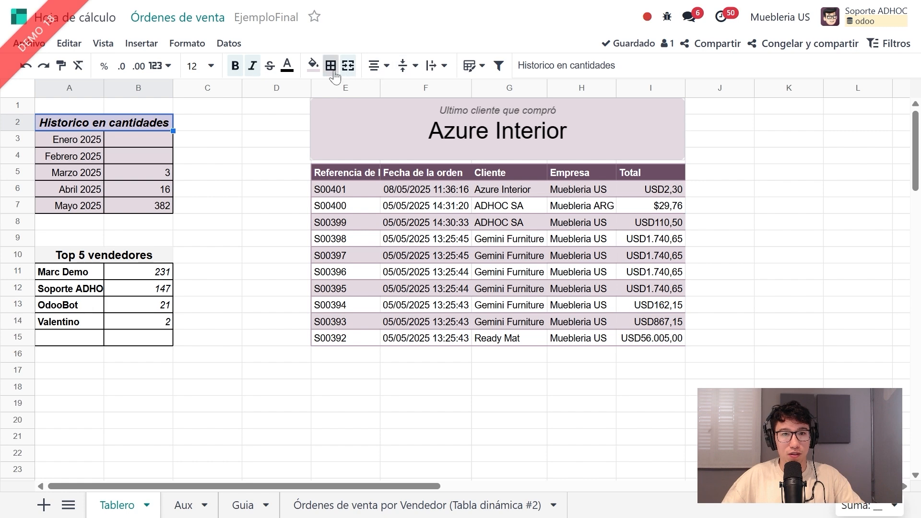
left_click(313, 64)
left_click(443, 107)
left_click(234, 240)
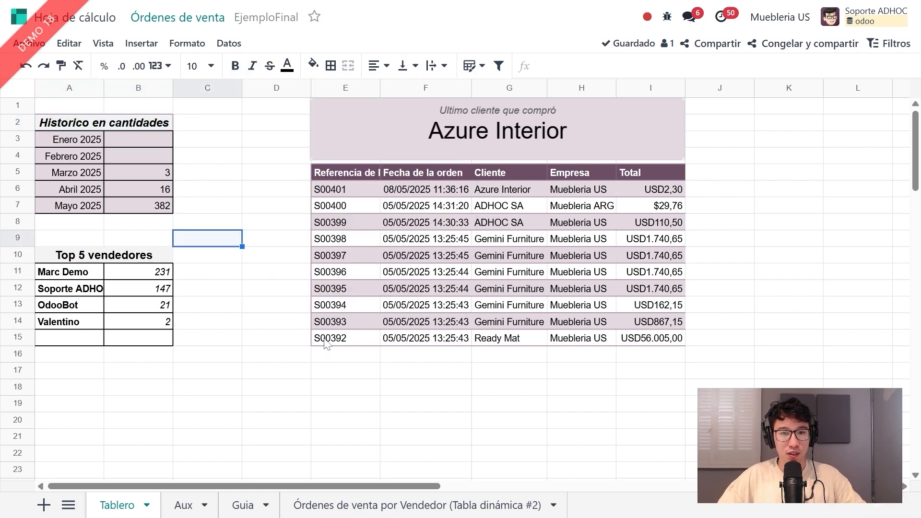
scroll(487, 314, "down", 2)
scroll(485, 314, "up", 2)
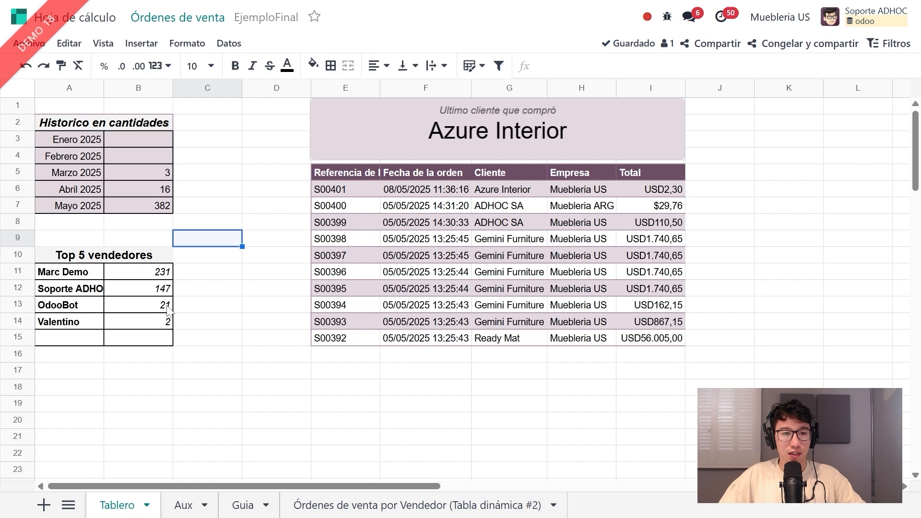
- Delete the sheet "Órdenes de venta por Vendedor (Tabla dinámica #2)" from the spreadsheet
left_click(542, 505)
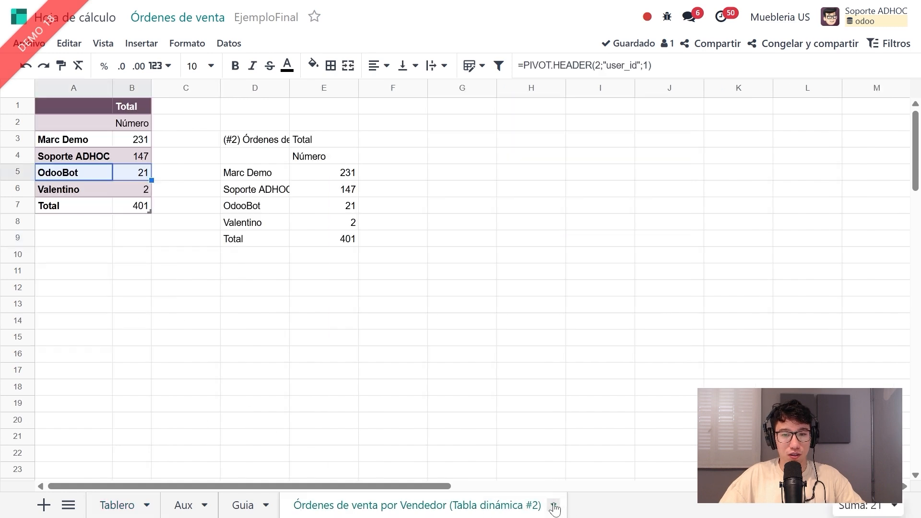
left_click(553, 505)
left_click(588, 376)
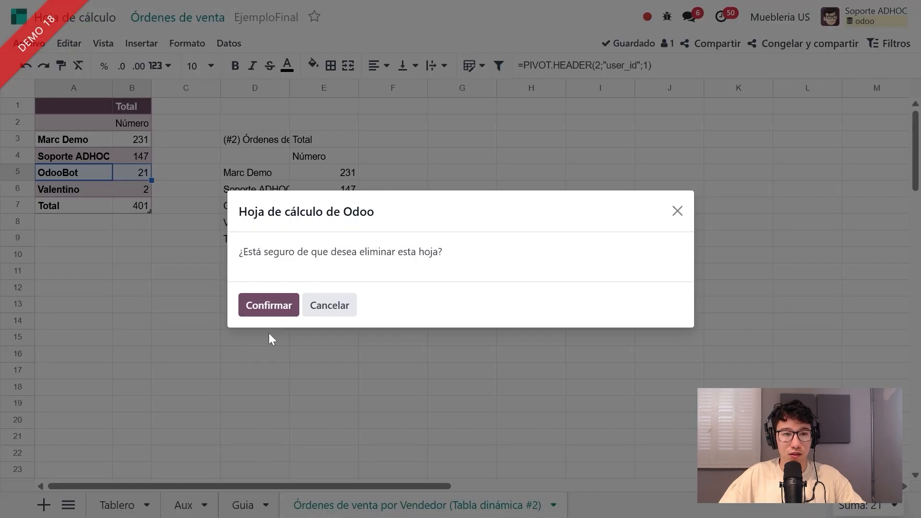
left_click(298, 305)
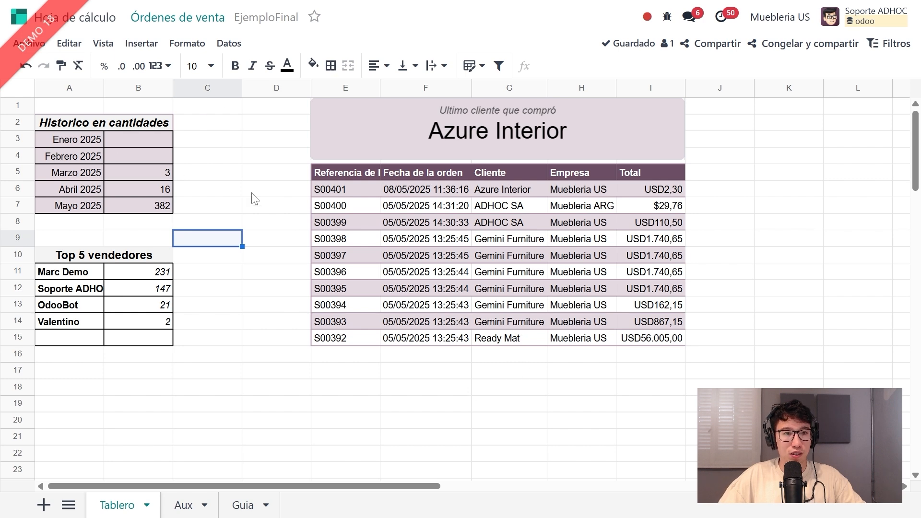
left_click(219, 275)
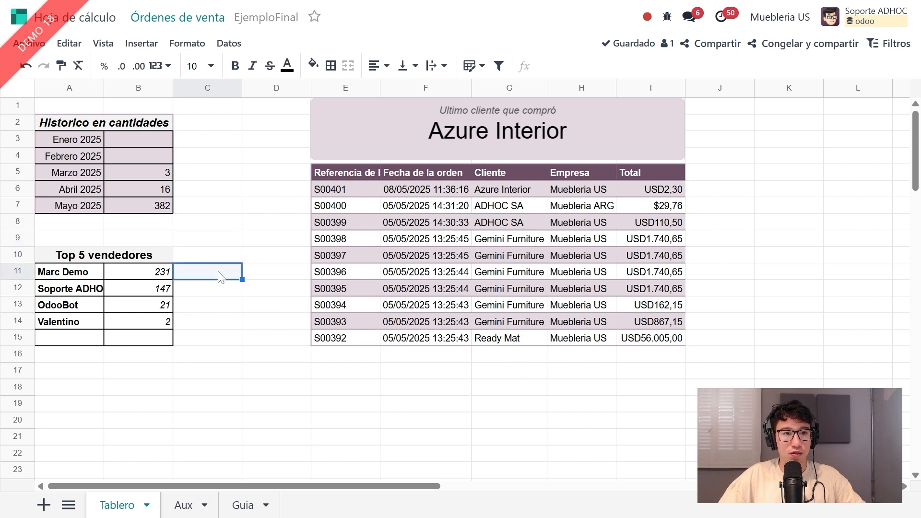
left_click_drag(83, 144, 132, 205)
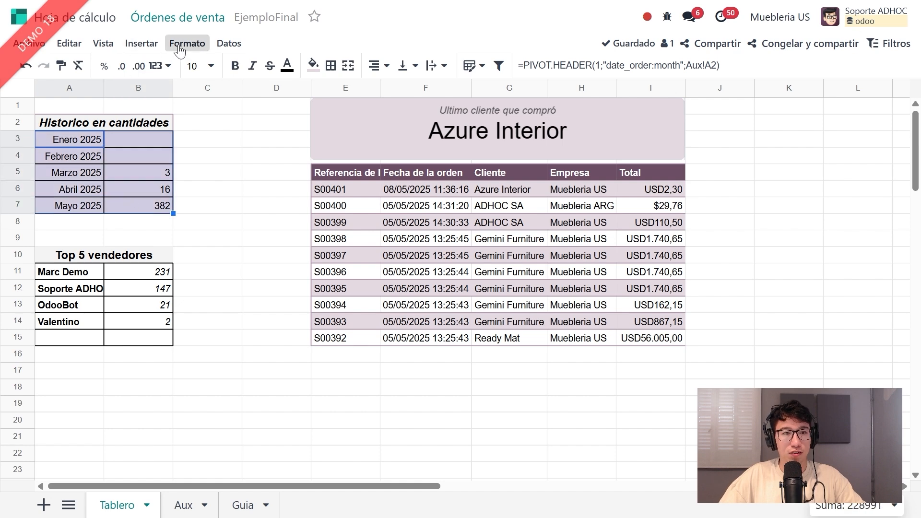
left_click(141, 44)
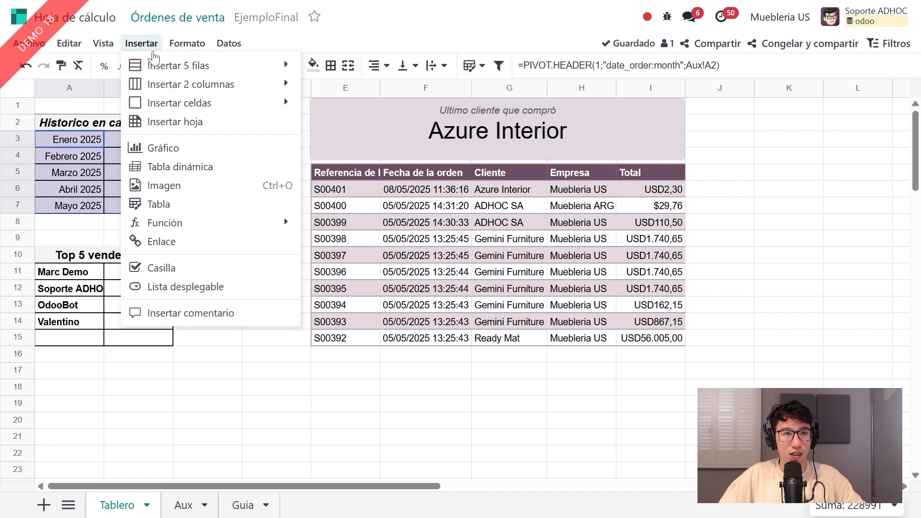
left_click(168, 151)
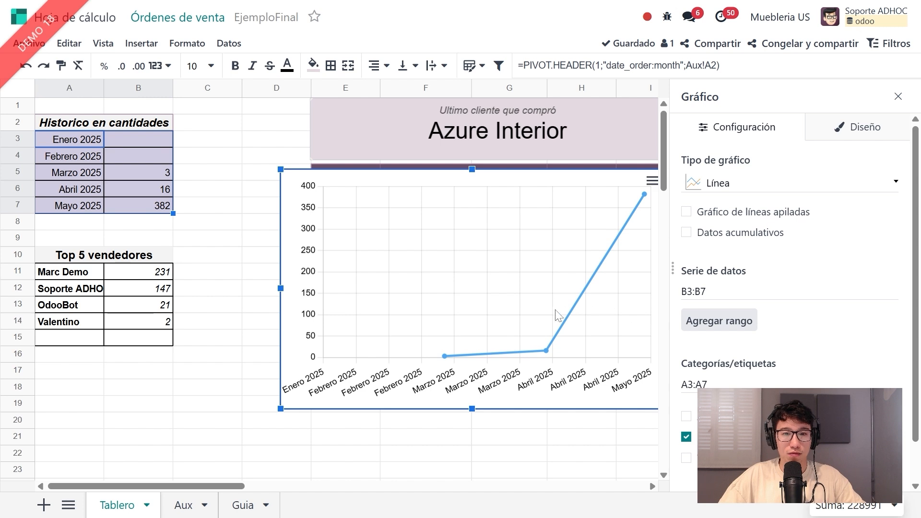
left_click(898, 97)
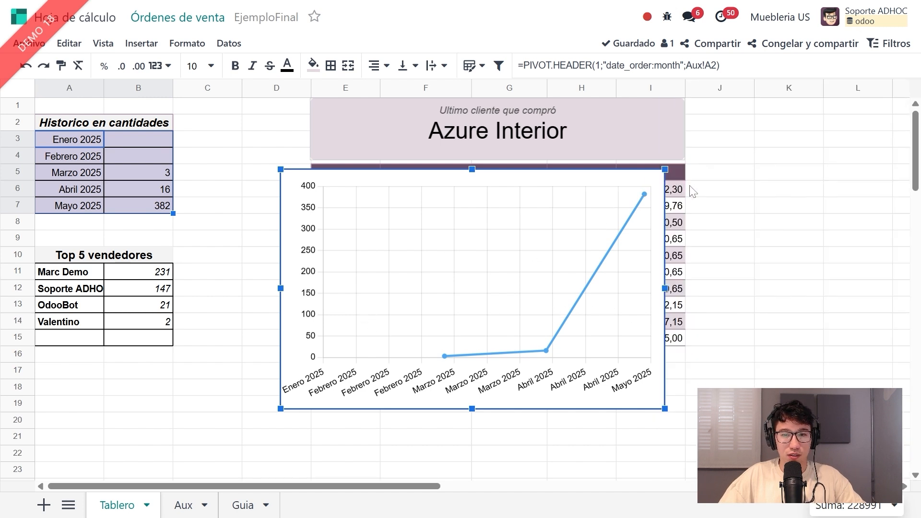
left_click_drag(626, 185, 625, 184)
key("Delete")
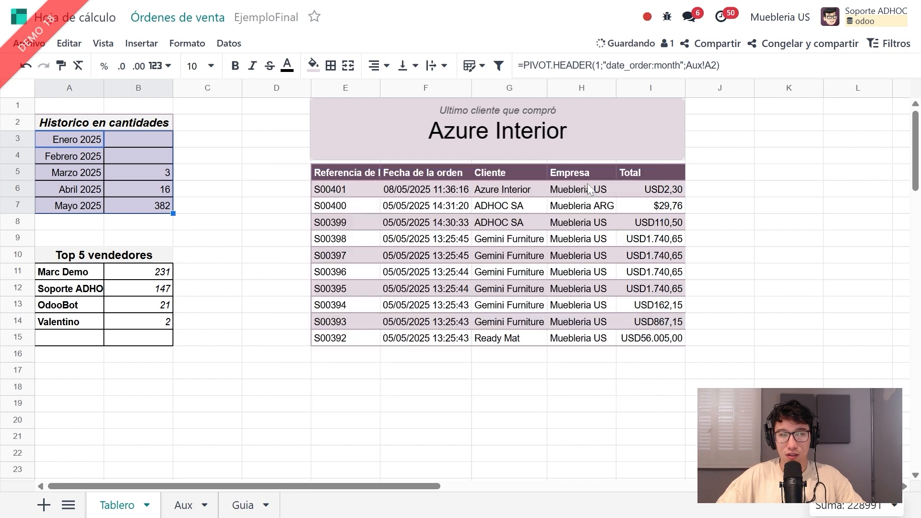
- Insert an empty chart based on cell A17 and size it below the tables across columns A to H, rows 17 to 22
left_click(87, 377)
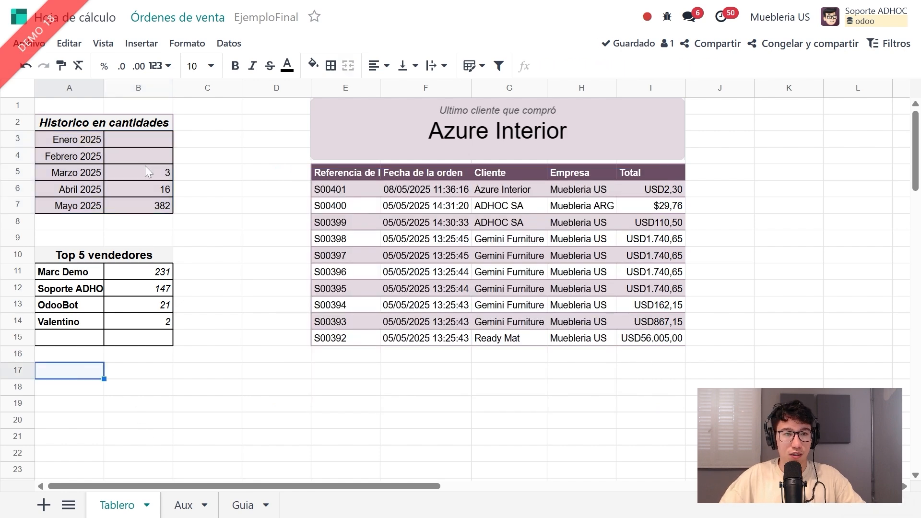
left_click(142, 44)
left_click(174, 148)
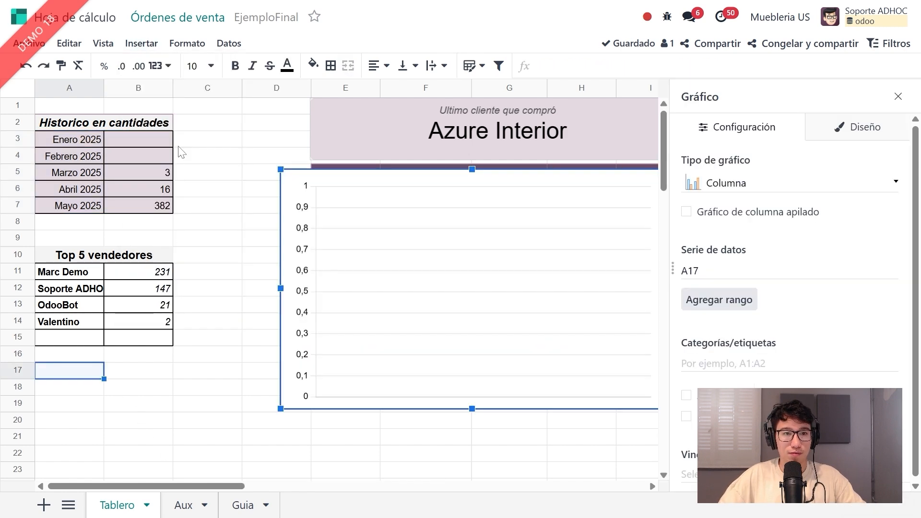
left_click_drag(542, 197, 397, 258)
left_click_drag(518, 230, 643, 362)
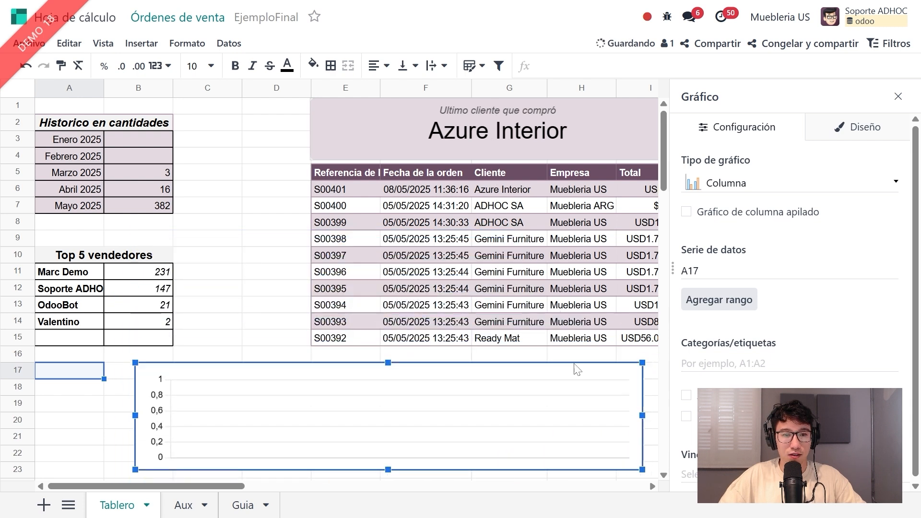
left_click_drag(576, 370, 460, 369)
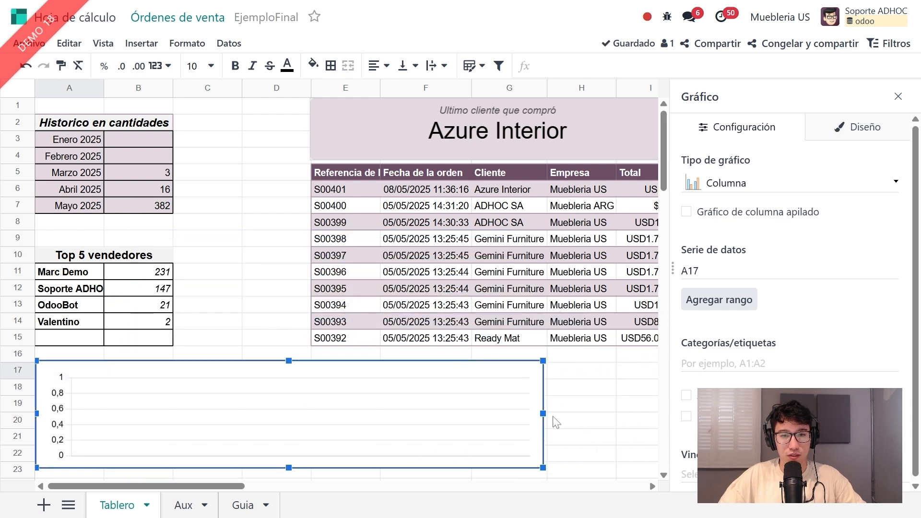
left_click_drag(543, 412, 613, 413)
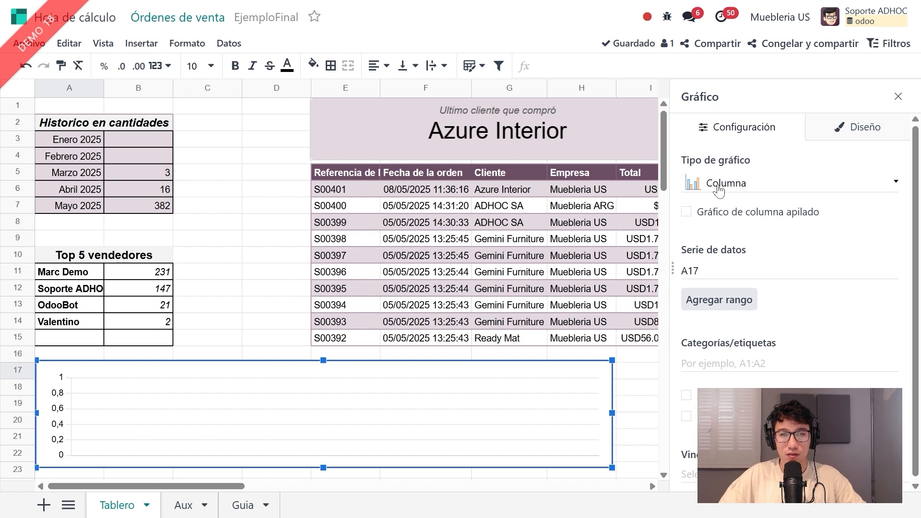
- Change the chart type to Línea and set its data series to B3:B7
left_click(718, 185)
left_click(717, 259)
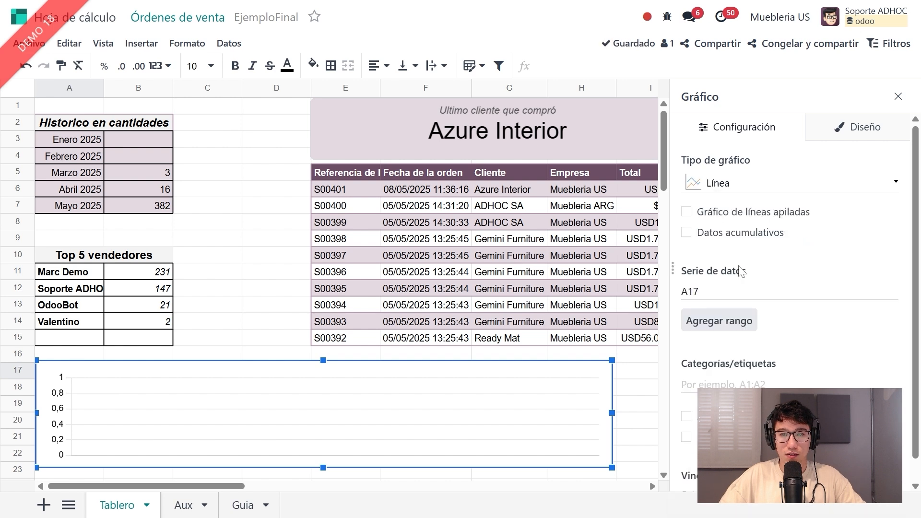
scroll(742, 272, "down", 1)
left_click(741, 270)
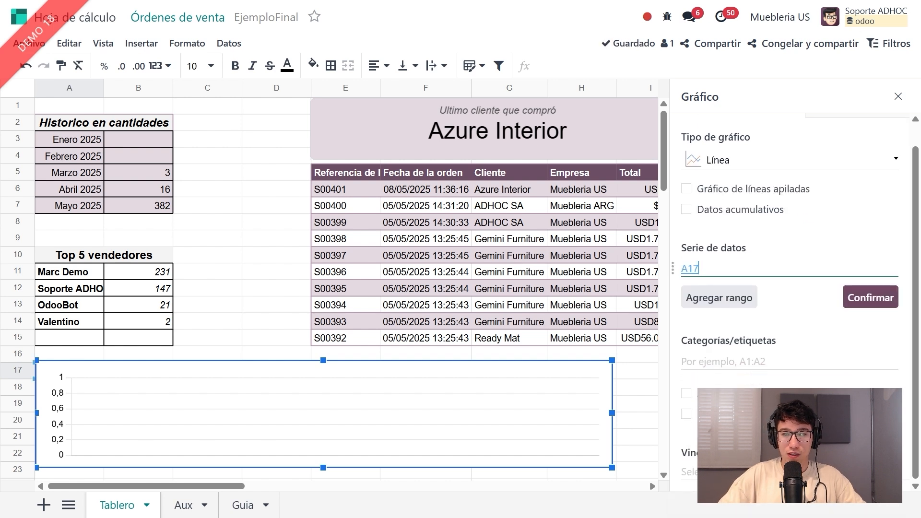
key("BackSpace")
key("BackSpace")
key("BackSpace")
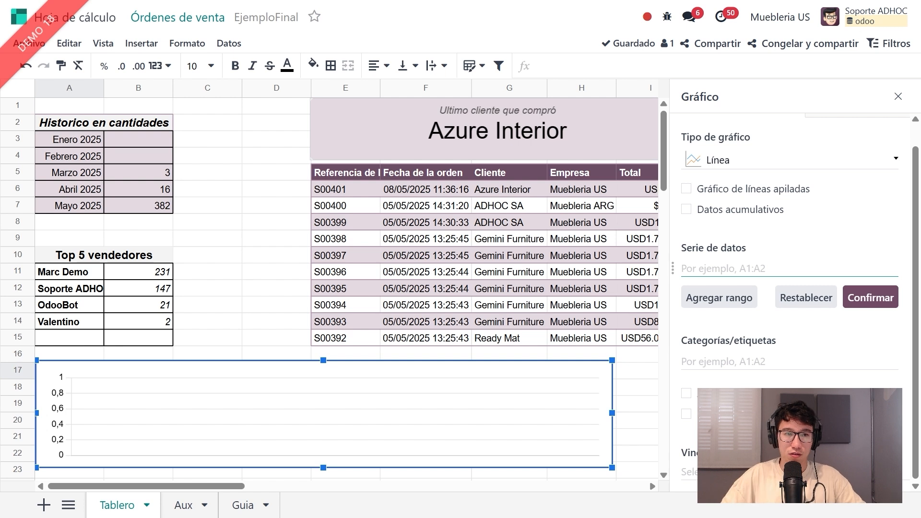
left_click_drag(163, 144, 164, 207)
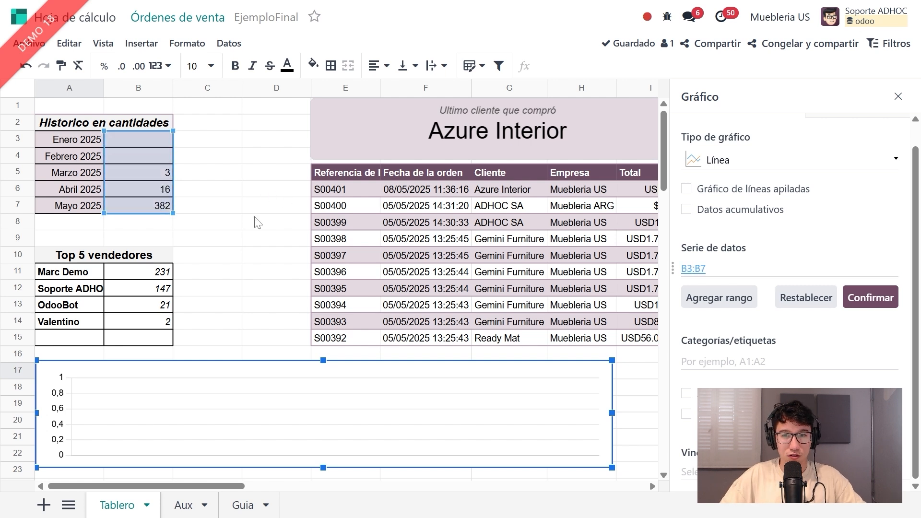
left_click(868, 302)
- Set the line chart's categories to A3:A7 and treat the labels as text so each month is plotted only once
left_click(800, 360)
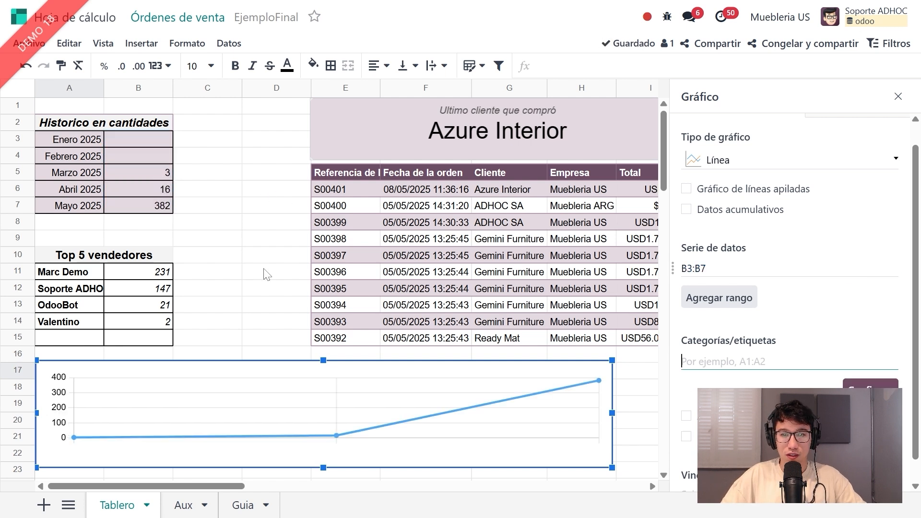
left_click_drag(68, 143, 74, 206)
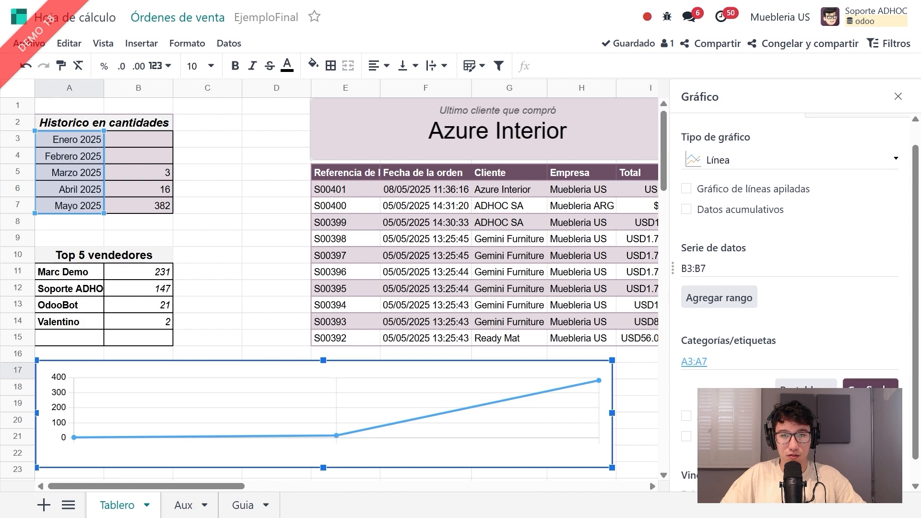
left_click(871, 384)
scroll(278, 319, "down", 2)
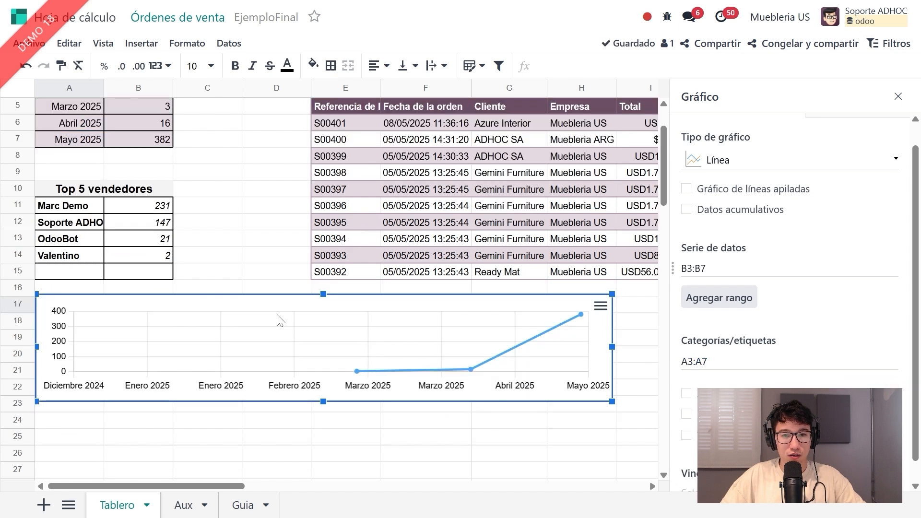
scroll(280, 321, "up", 2)
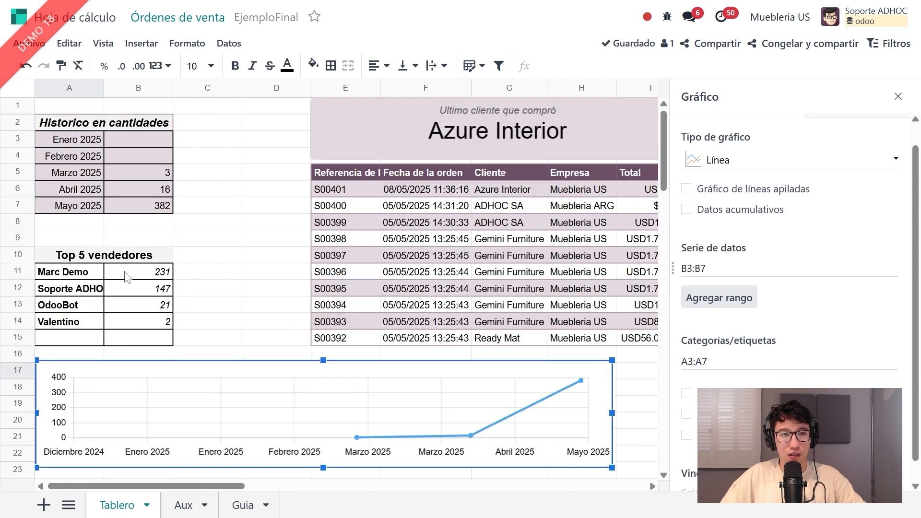
scroll(789, 287, "down", 1)
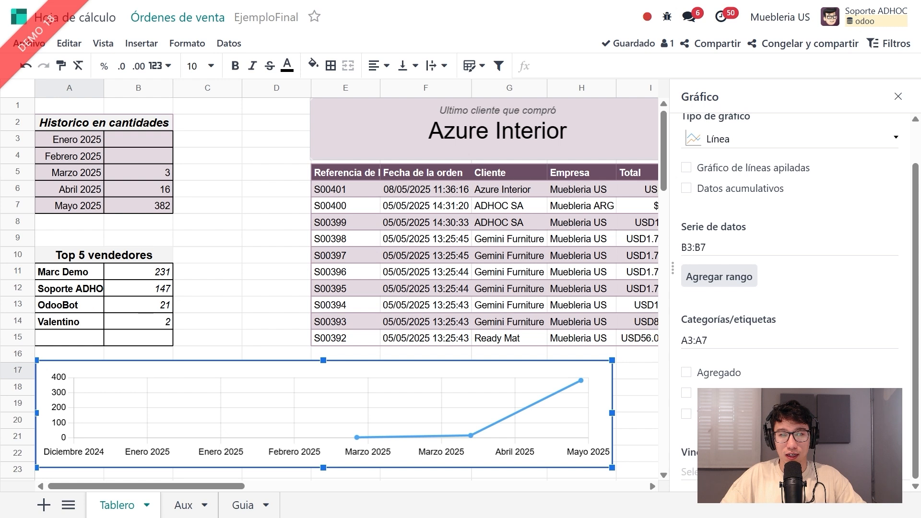
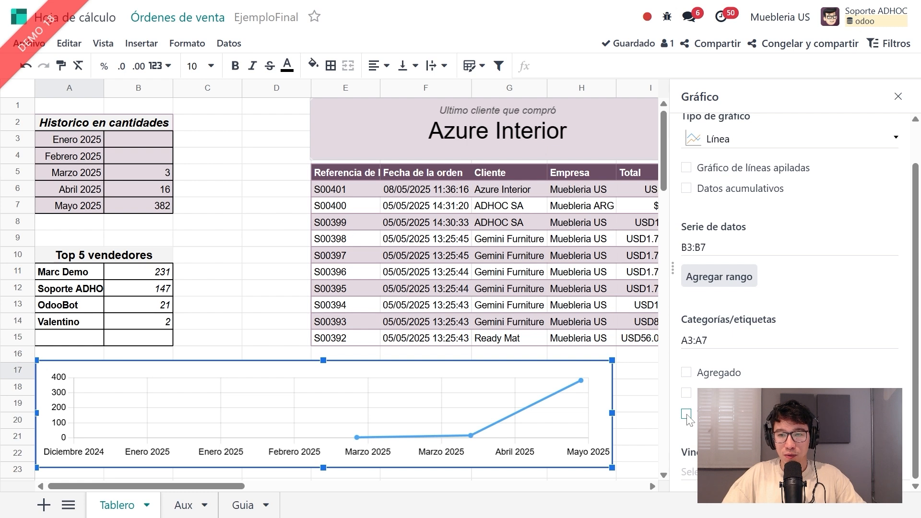
left_click(687, 414)
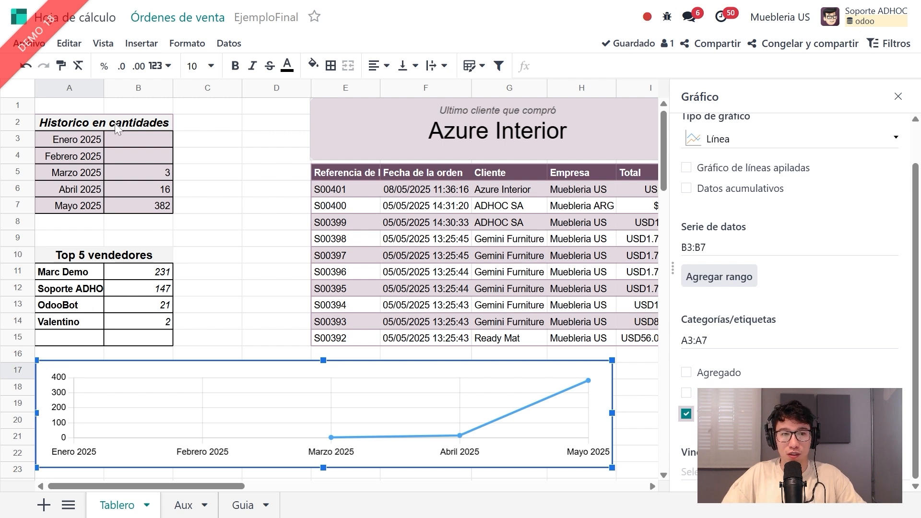
- Try the line chart's option to use the first row as headers and the Datos acumulativos option
left_click(687, 394)
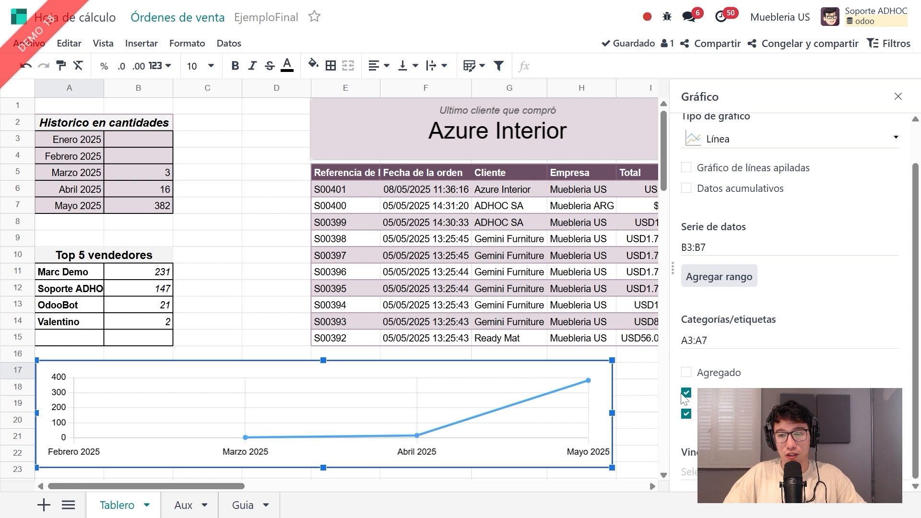
left_click(686, 394)
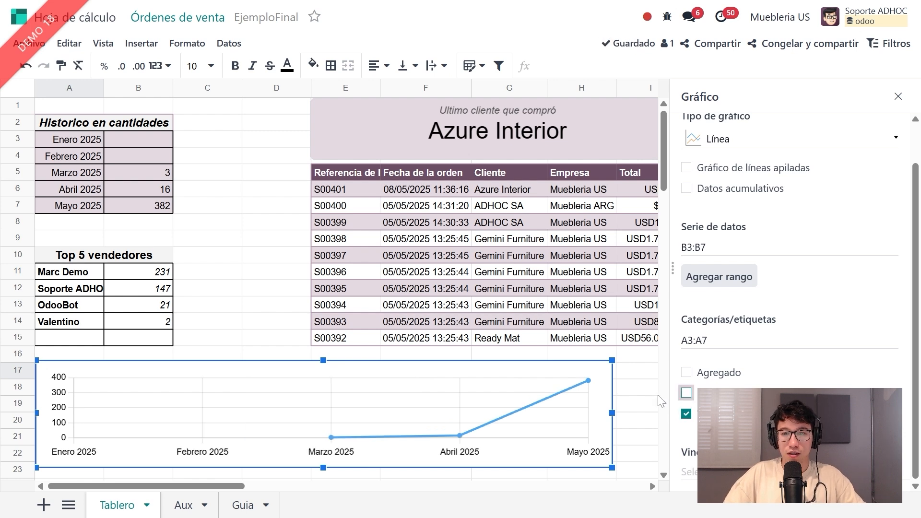
scroll(747, 335, "up", 2)
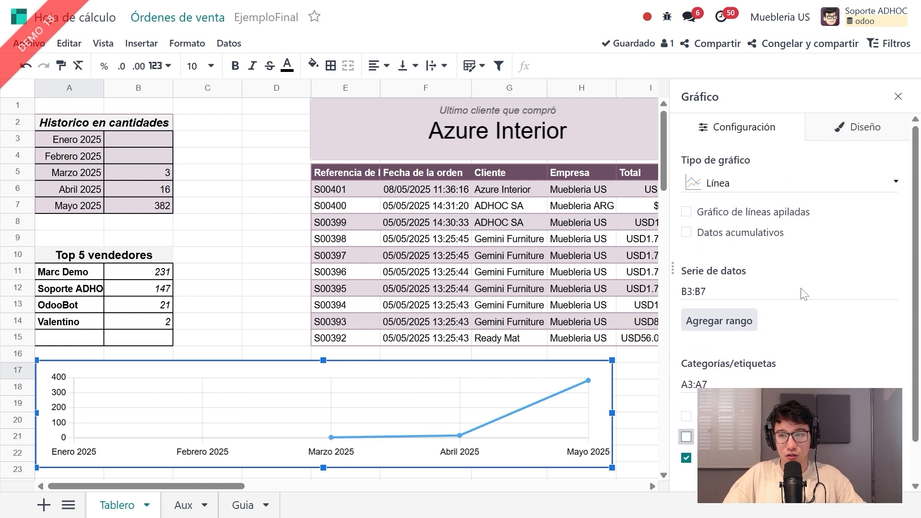
left_click(686, 234)
left_click(686, 233)
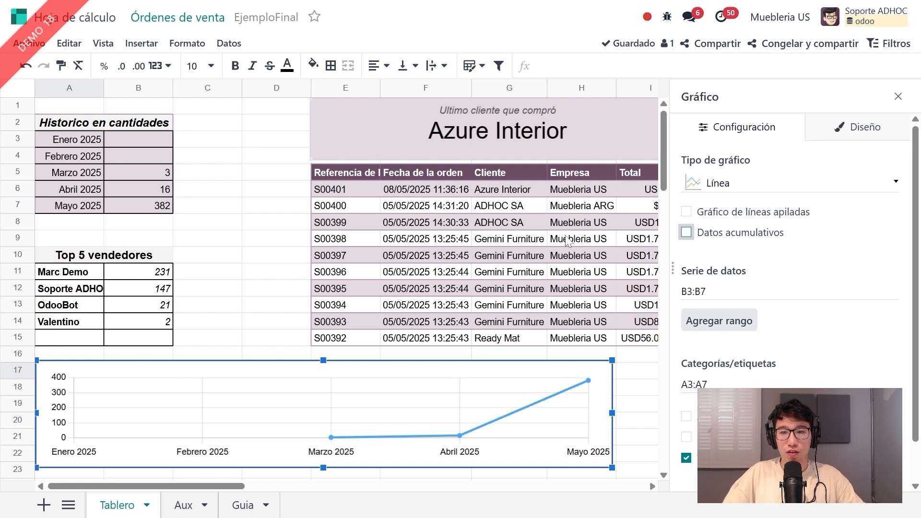
scroll(792, 269, "down", 1)
scroll(785, 298, "up", 1)
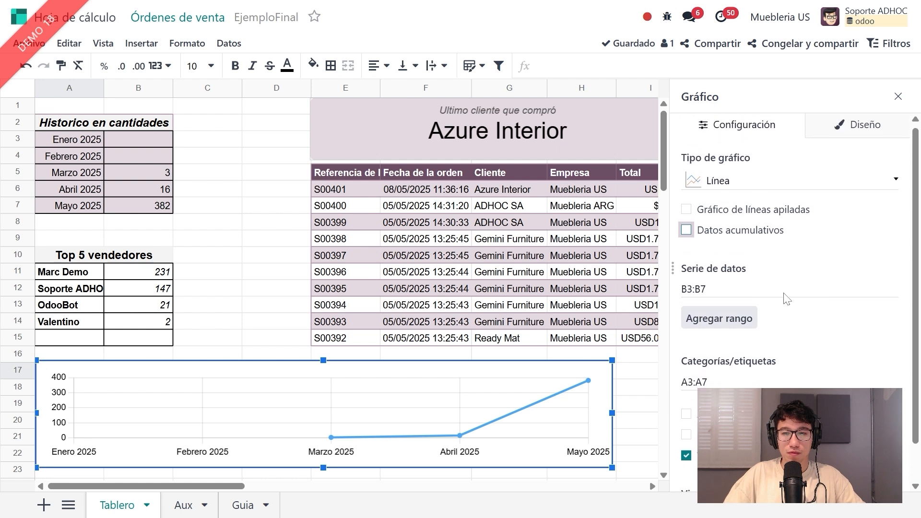
- Close the chart settings and widen the line chart to end at the edge of column I, flush with the orders table
left_click(896, 96)
left_click(750, 341)
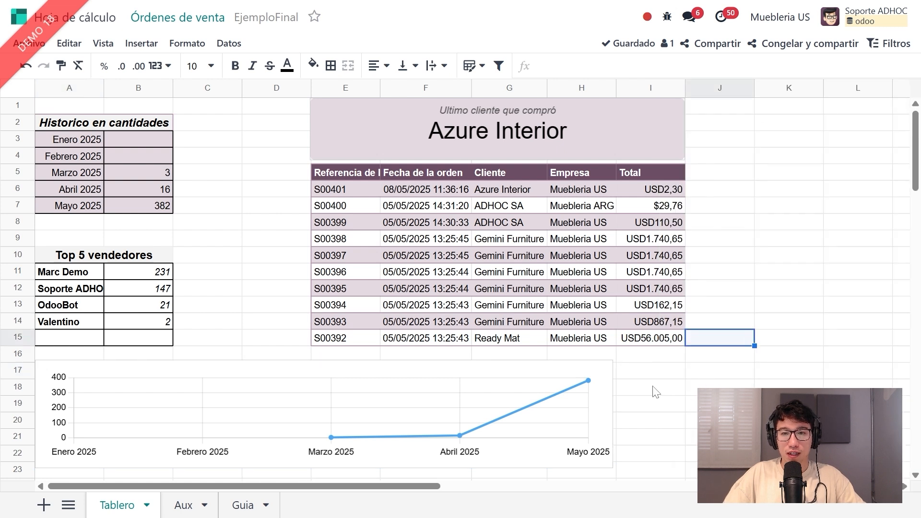
left_click(612, 412)
left_click_drag(612, 412, 686, 413)
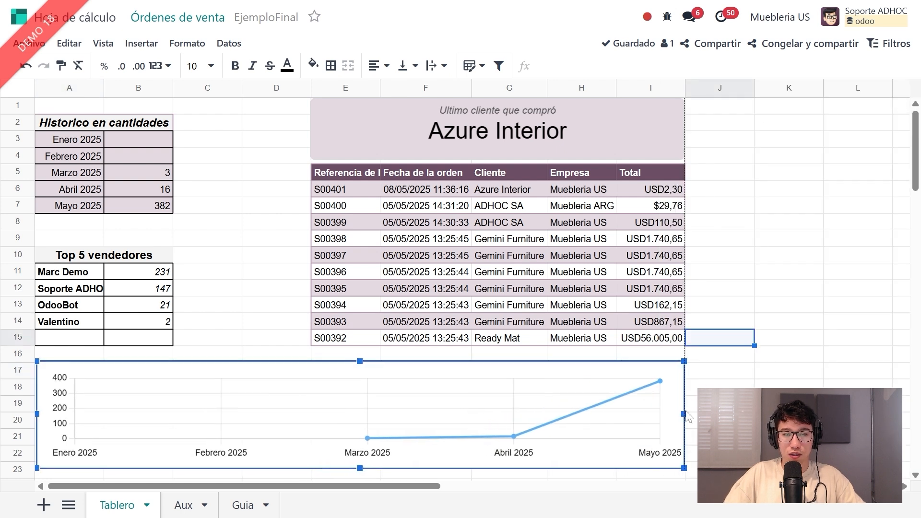
left_click(691, 405)
- Hide the unused columns K to Z on the Tablero sheet
left_click_drag(787, 96, 919, 112)
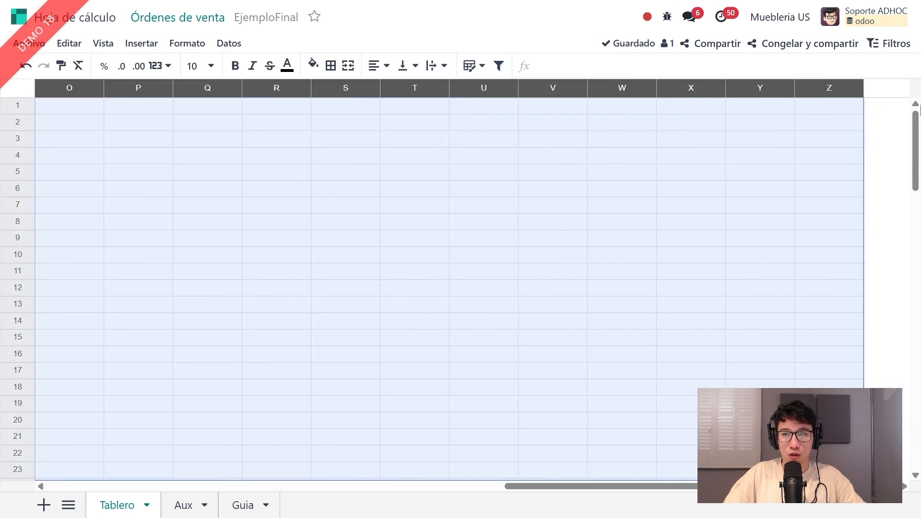
right_click(843, 87)
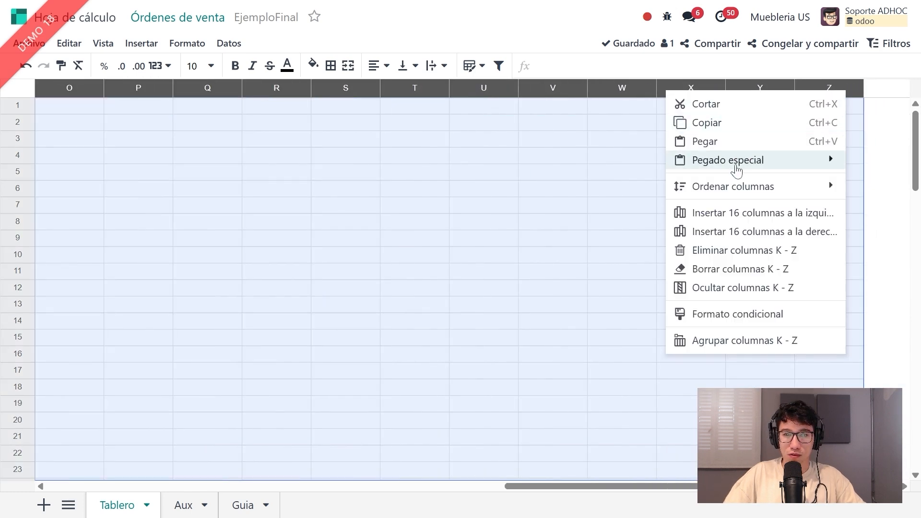
left_click(705, 289)
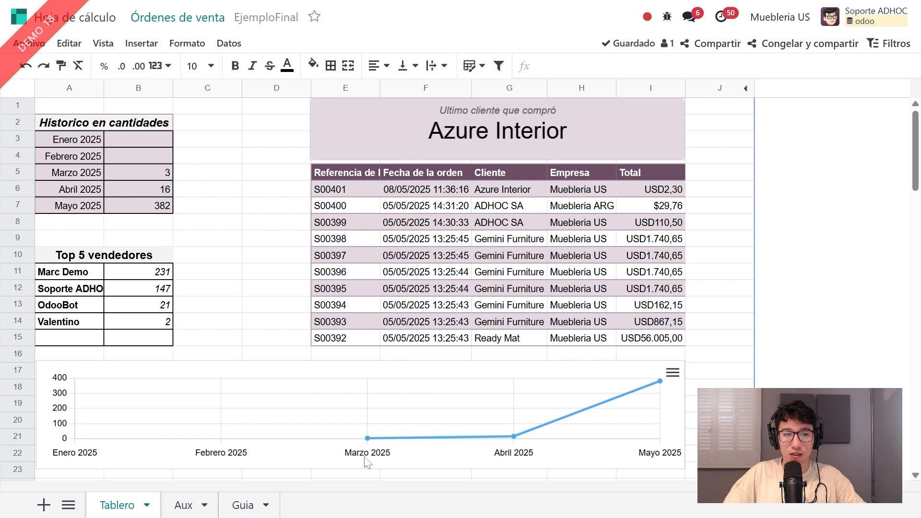
- Hide the unused rows 26 to 100 on the Tablero sheet and check the resulting dashboard layout
scroll(696, 441, "down", 5)
left_click_drag(14, 313, 17, 482)
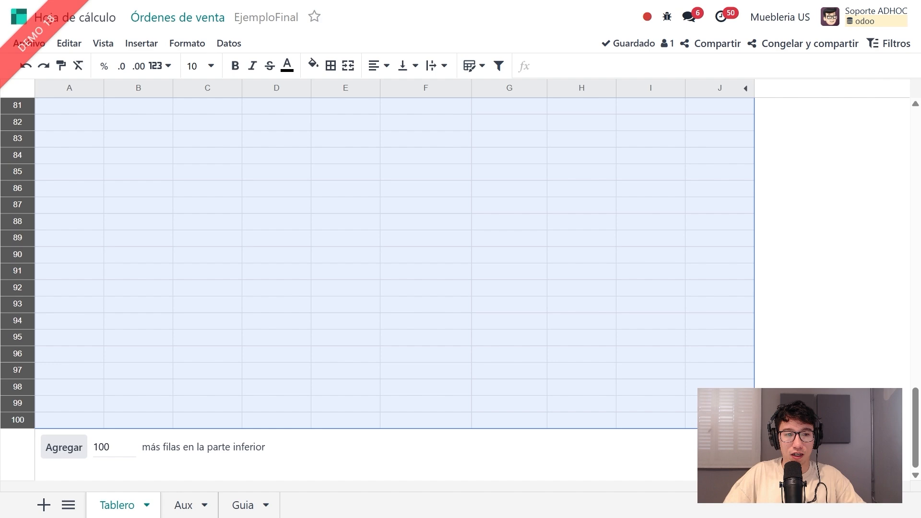
right_click(19, 264)
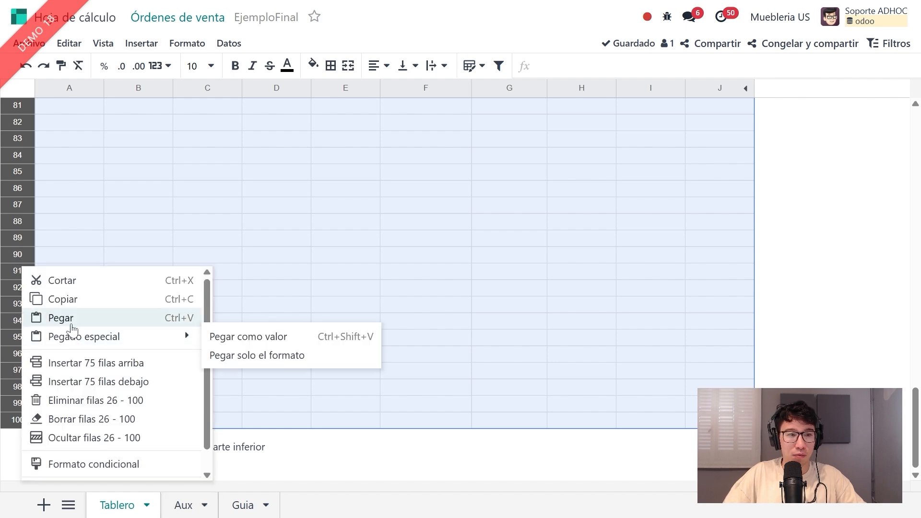
left_click(92, 437)
scroll(113, 326, "up", 2)
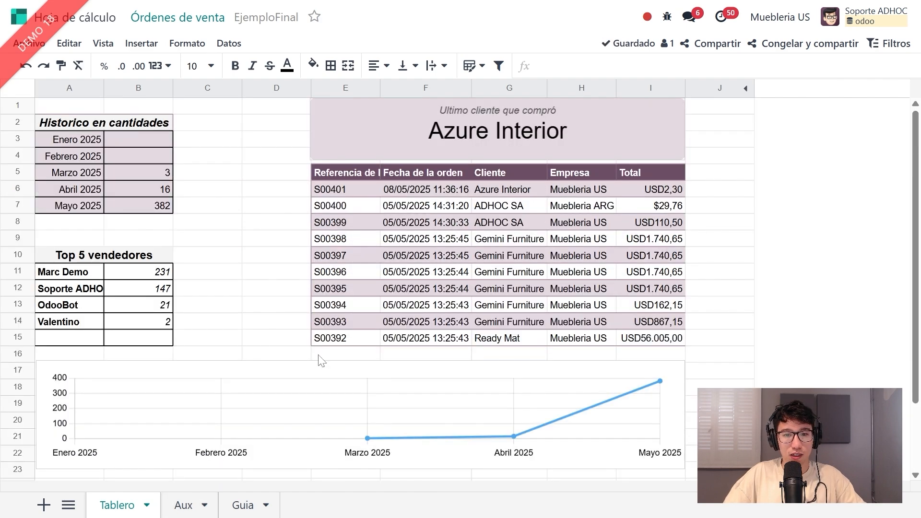
left_click(743, 278)
scroll(743, 278, "down", 1)
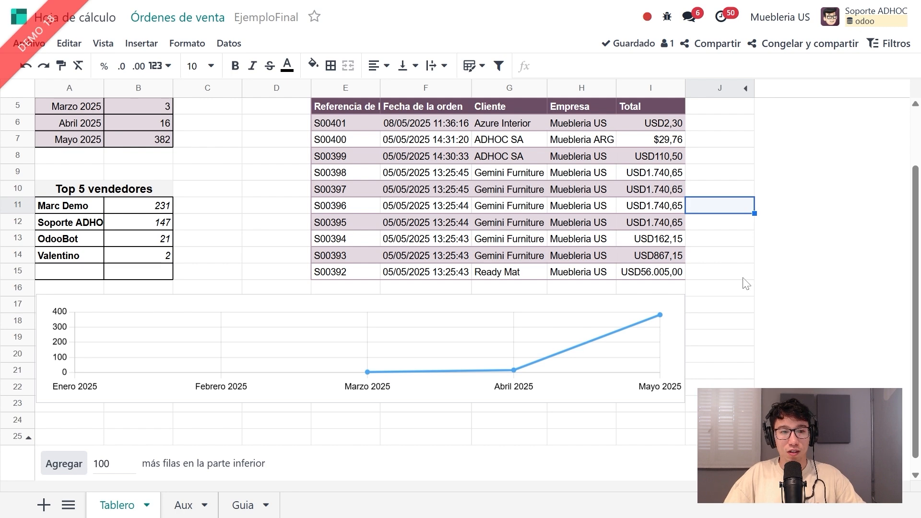
scroll(746, 283, "up", 1)
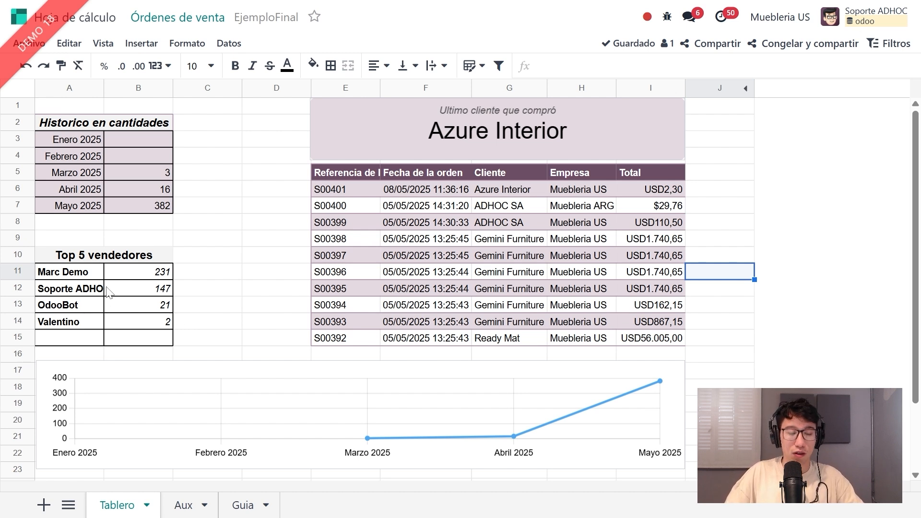
- Add a date filter labelled Fecha with the Mes / Trimestre range, offering only Meses and not Trimestres
left_click(889, 43)
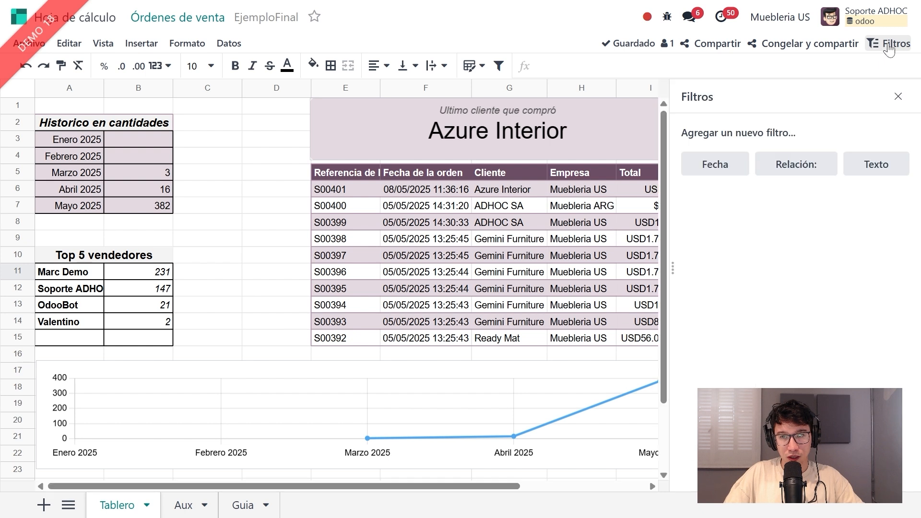
left_click(730, 166)
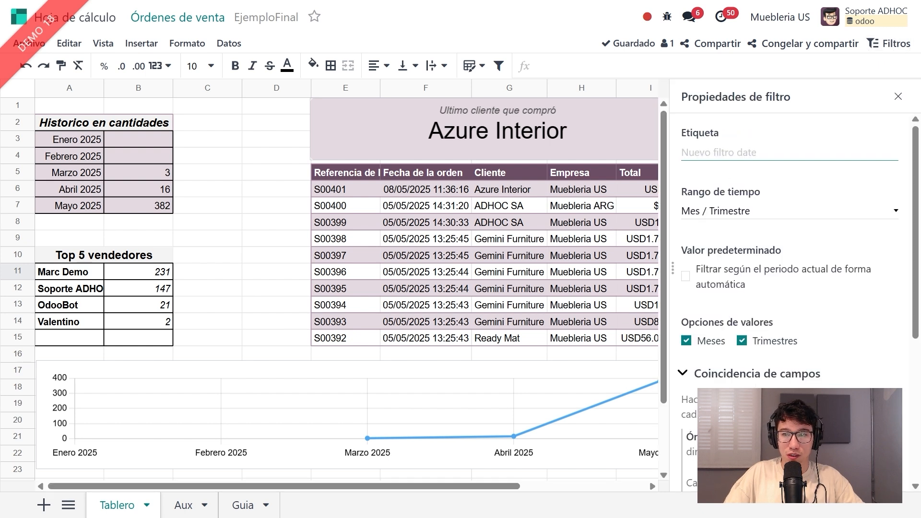
type("Fecha")
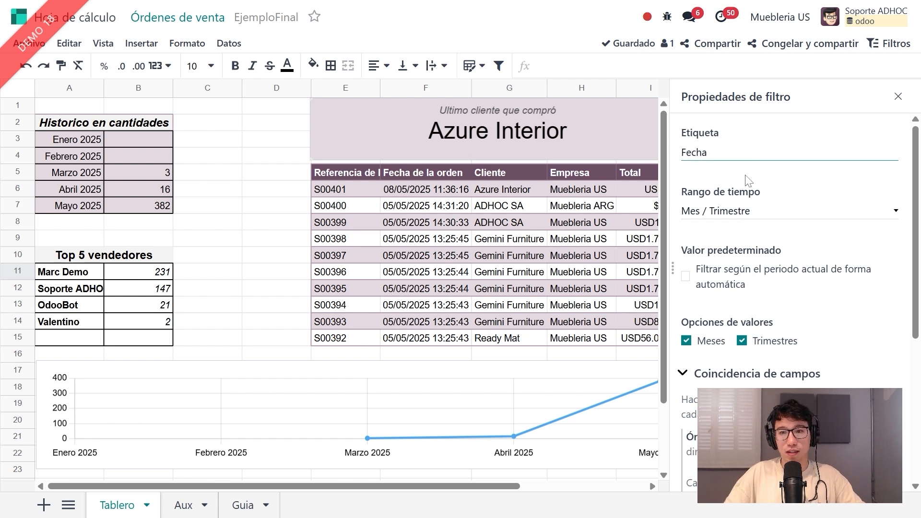
left_click(763, 211)
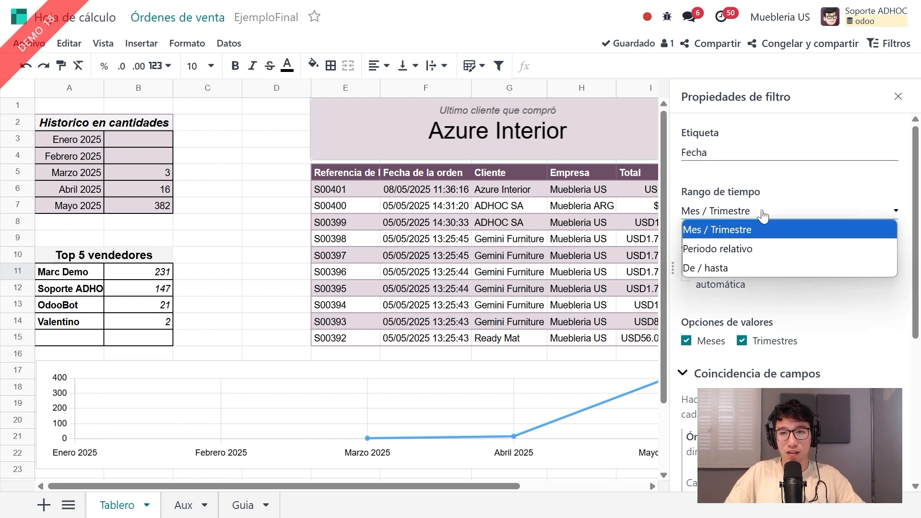
left_click(754, 216)
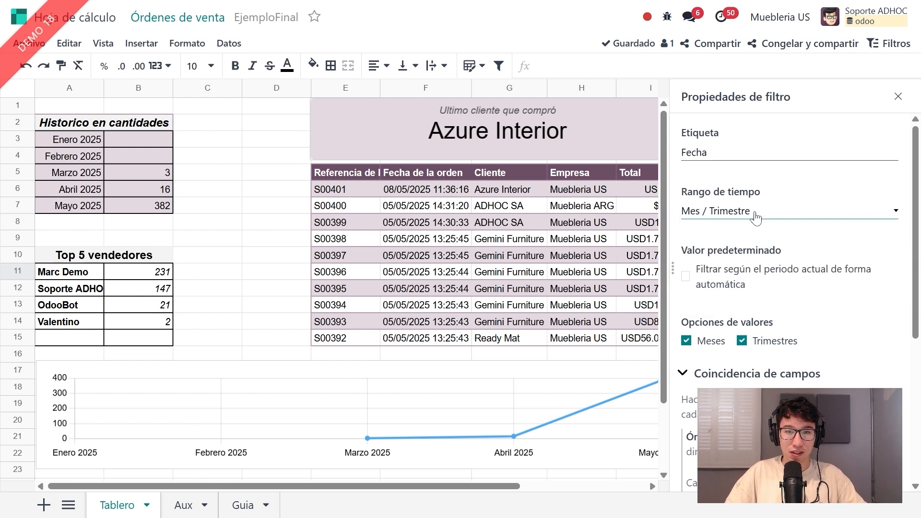
left_click(742, 341)
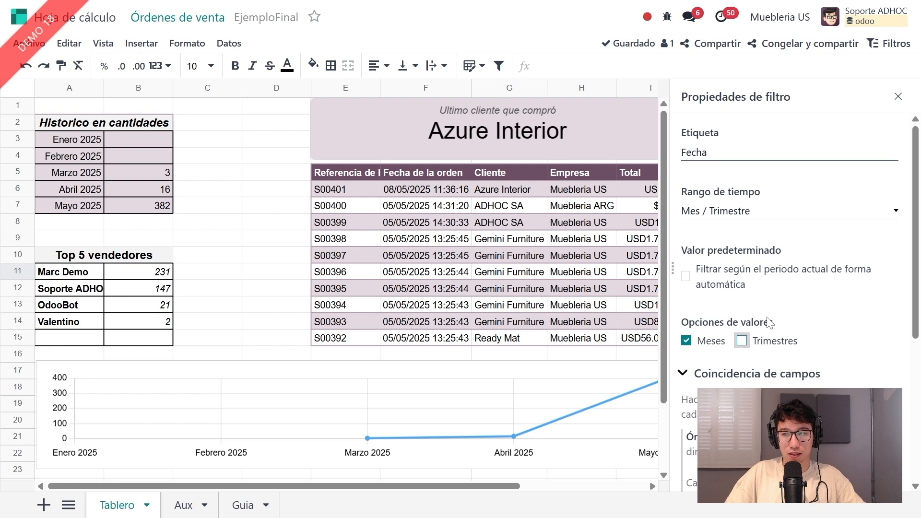
- Match the Fecha filter to the field Fecha de la orden for both pivot tables and the list, and save it
scroll(785, 277, "down", 5)
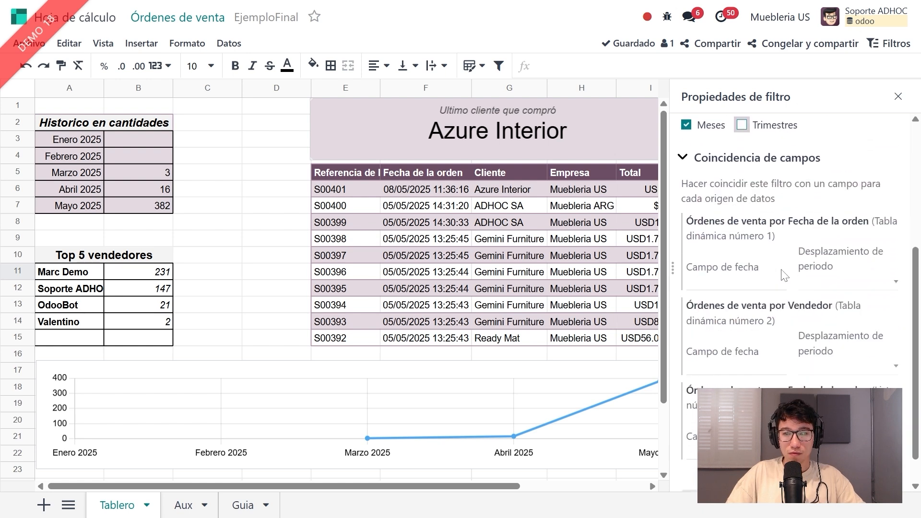
left_click(734, 287)
type("fec")
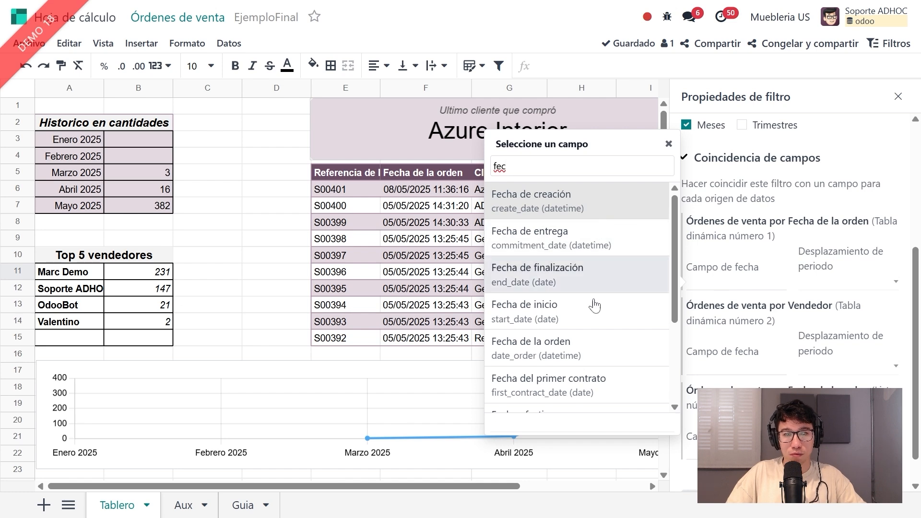
left_click(593, 346)
left_click(708, 374)
type("fec")
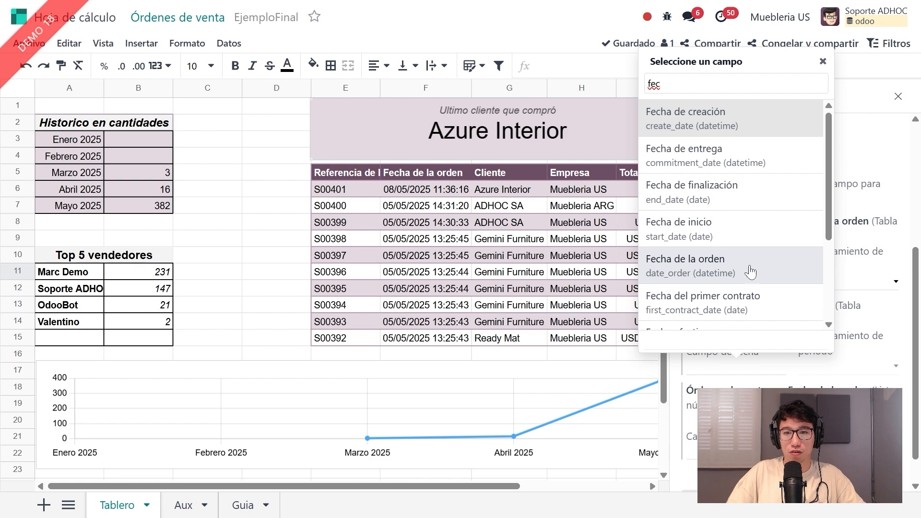
left_click(752, 274)
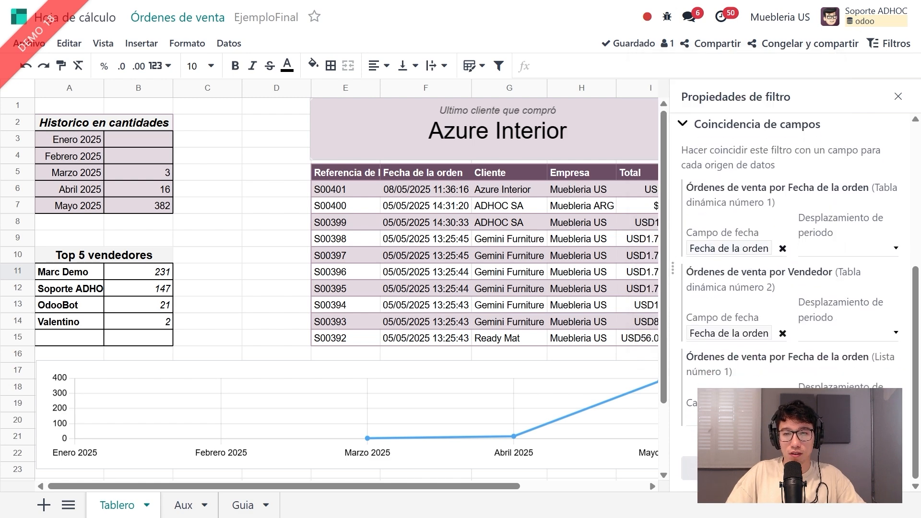
left_click(729, 418)
type("fec")
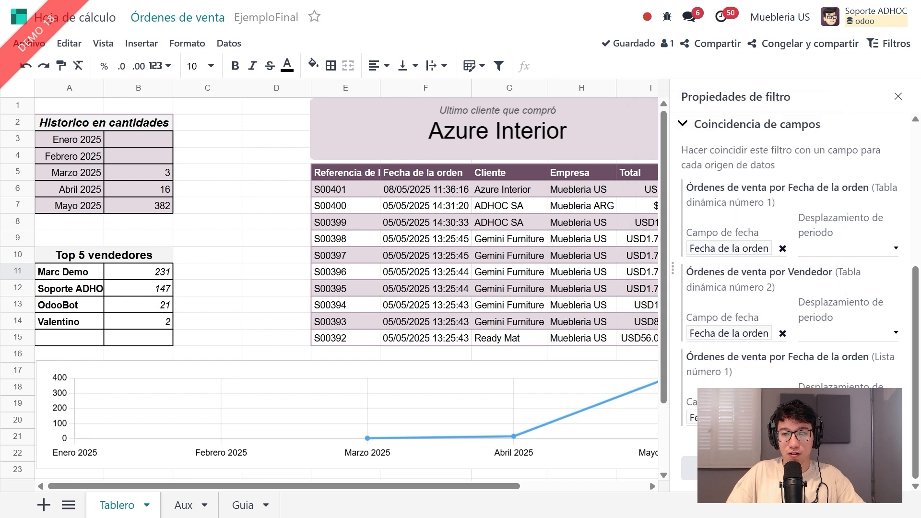
left_click(848, 468)
- Check the dashboard with the Fecha filter set to Enero, Mayo and Abril 2025 in turn, and clear the filter
left_click(736, 153)
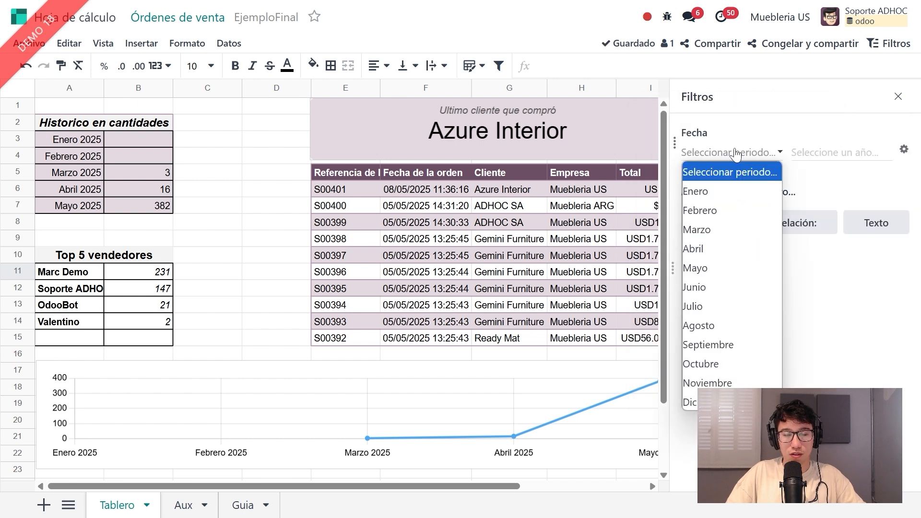
left_click(737, 191)
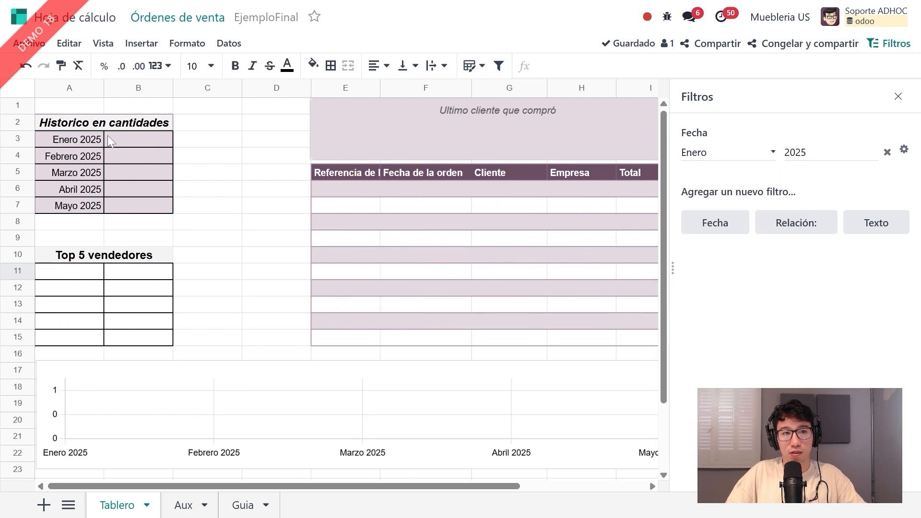
left_click(750, 158)
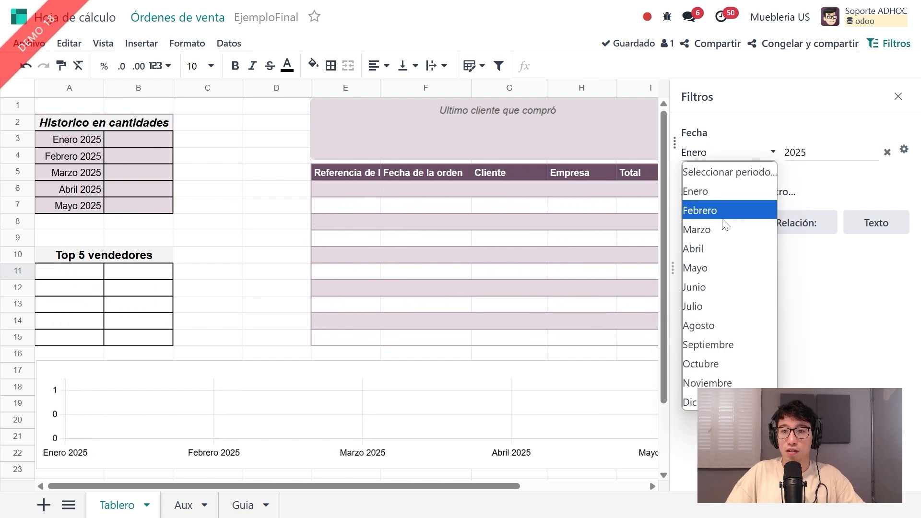
left_click(718, 272)
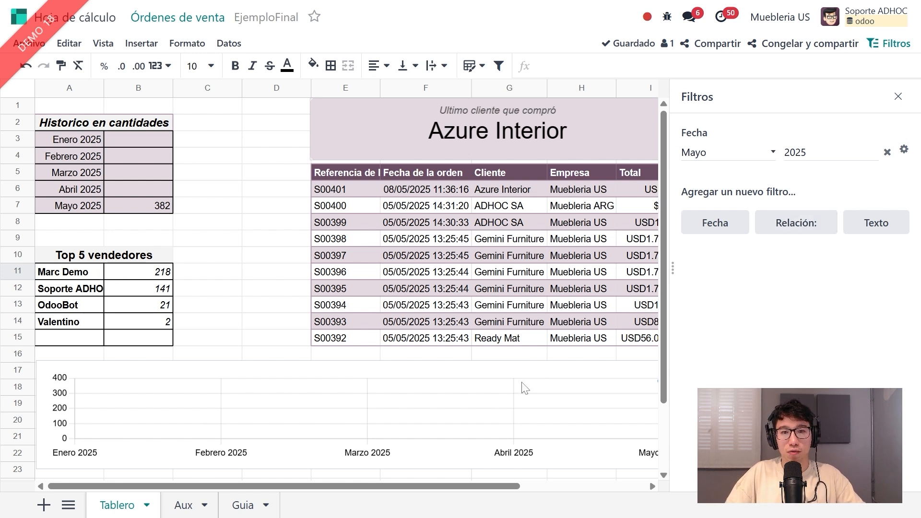
left_click_drag(433, 486, 459, 486)
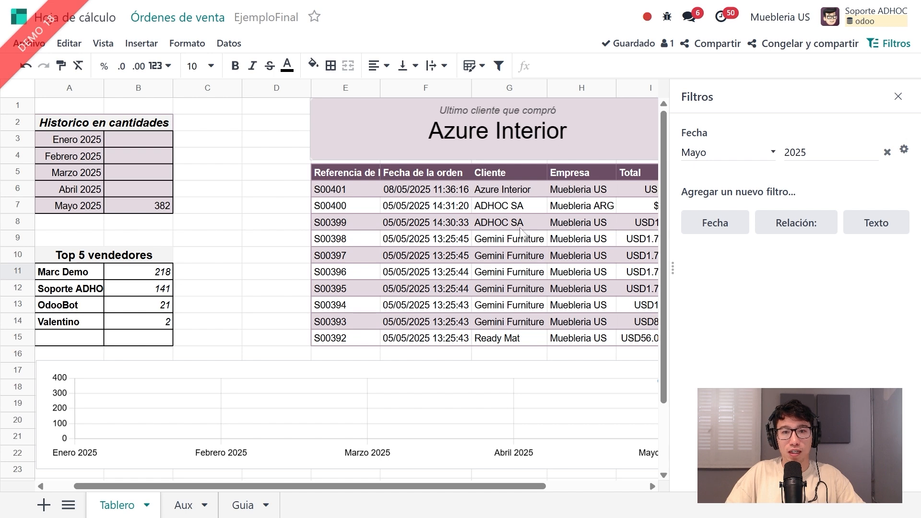
left_click(743, 151)
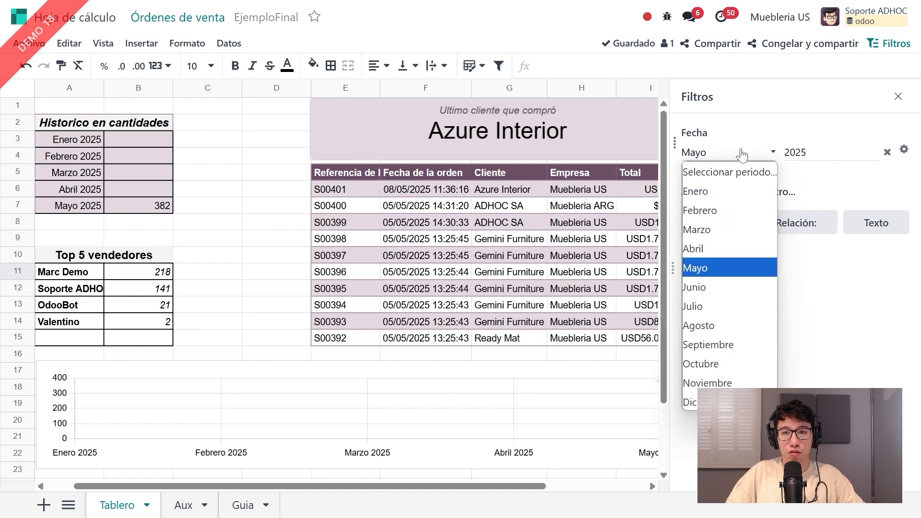
left_click(726, 248)
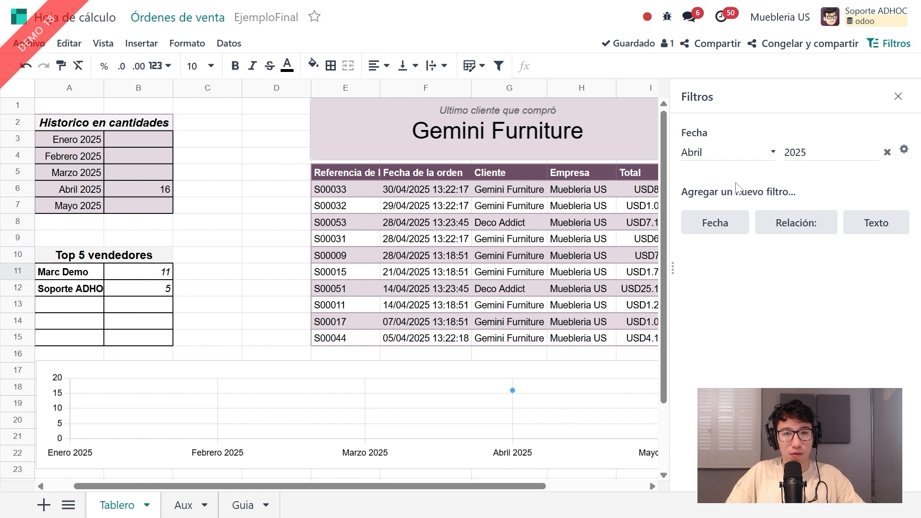
left_click(886, 153)
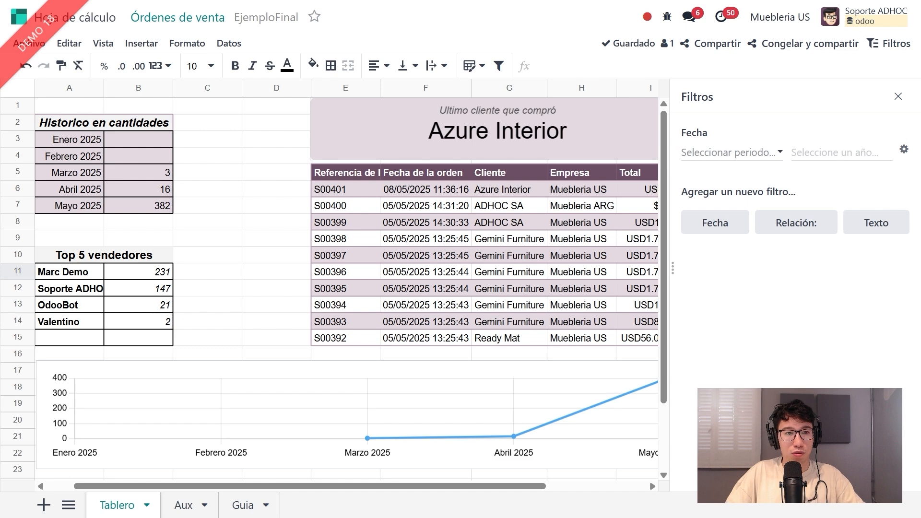
- Filter the dashboard by Marzo 2025, inspect that month's point on the line chart, and clear the filter
left_click(722, 153)
left_click(730, 174)
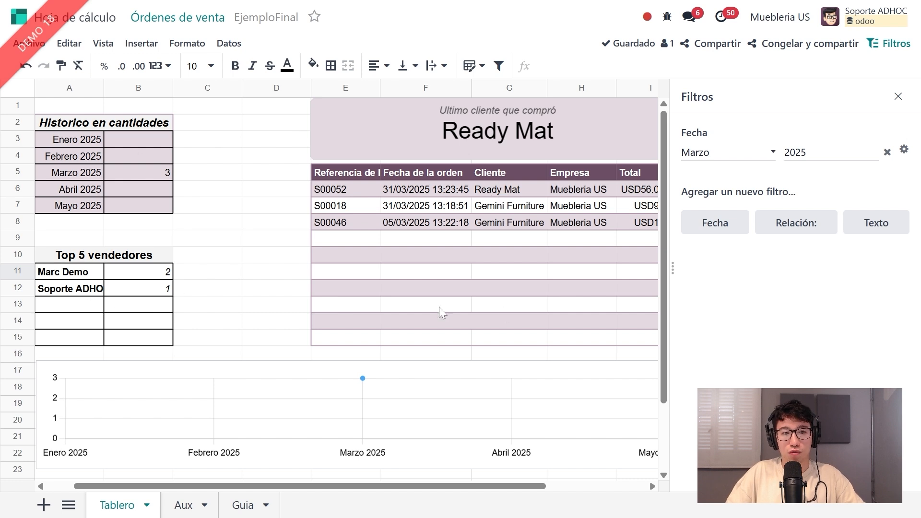
mouse_move(362, 380)
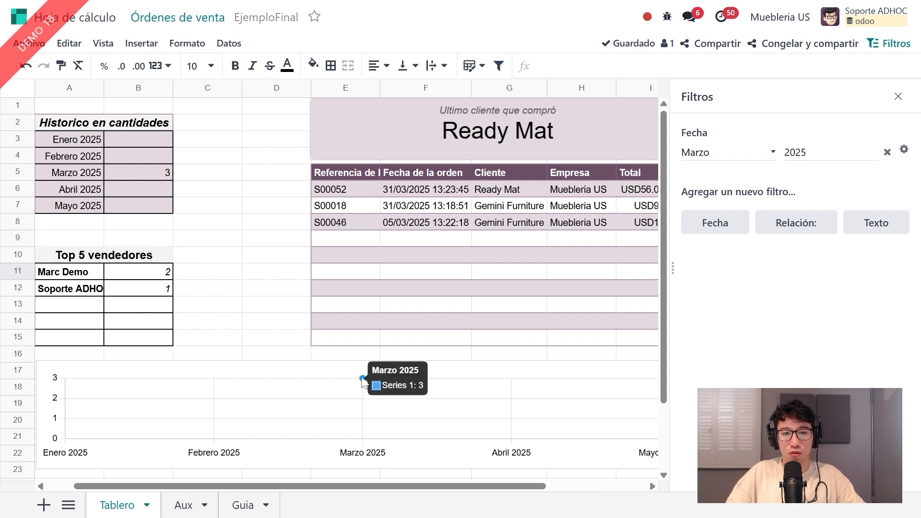
left_click(887, 153)
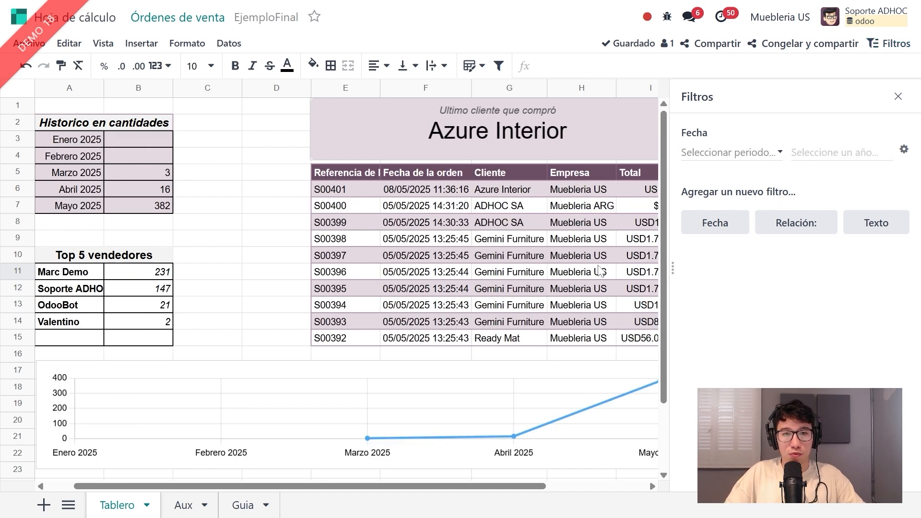
- Add a relation filter based on the Contacto model and review the default value choices, leaving the default empty
left_click(797, 222)
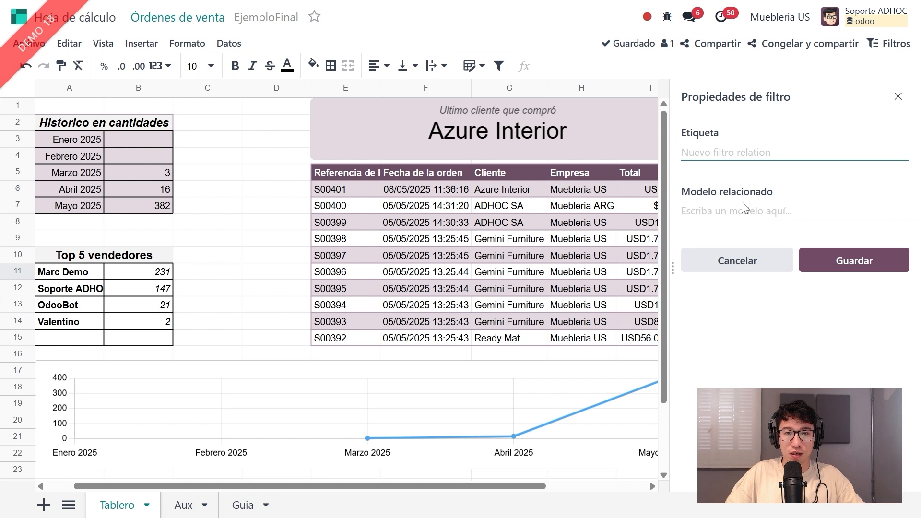
left_click(753, 211)
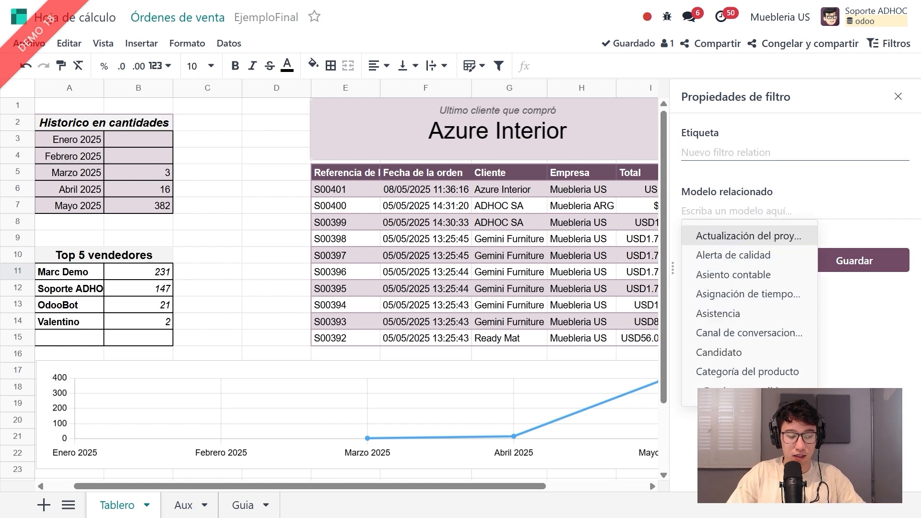
type("contac")
key("Return")
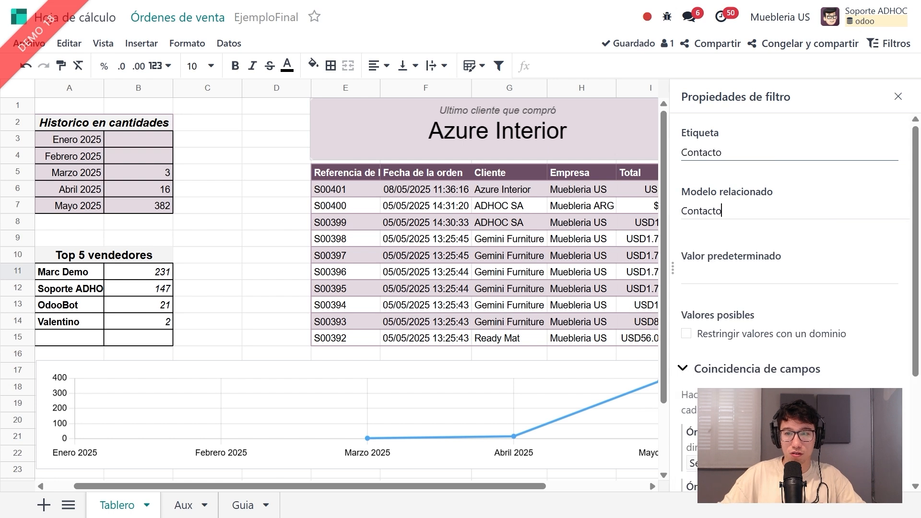
scroll(692, 267, "down", 2)
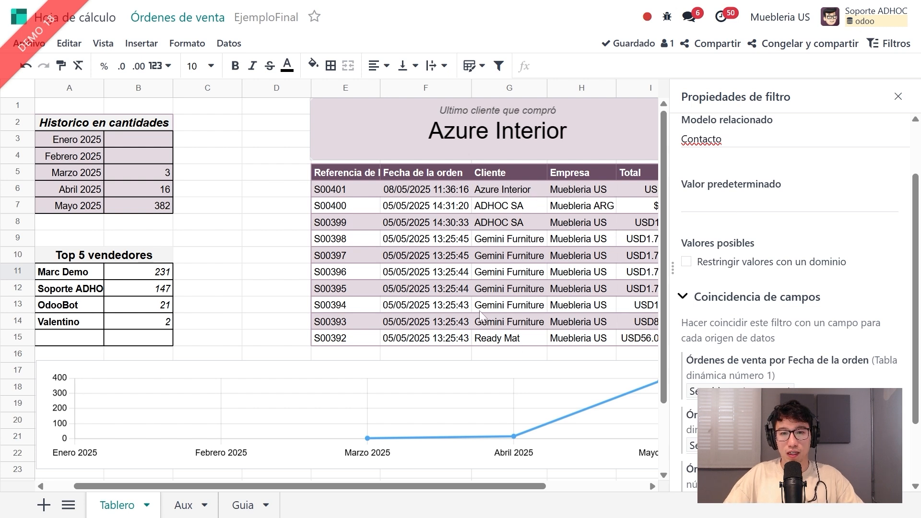
left_click(787, 204)
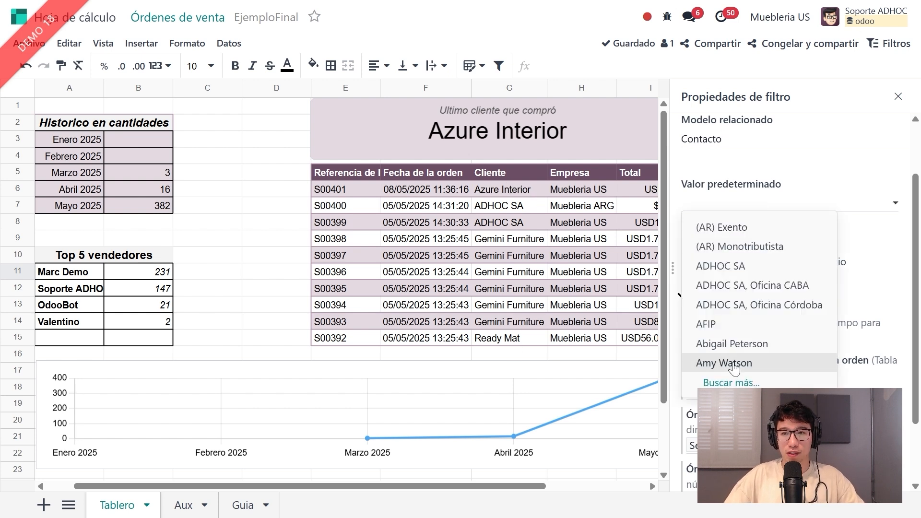
left_click(872, 231)
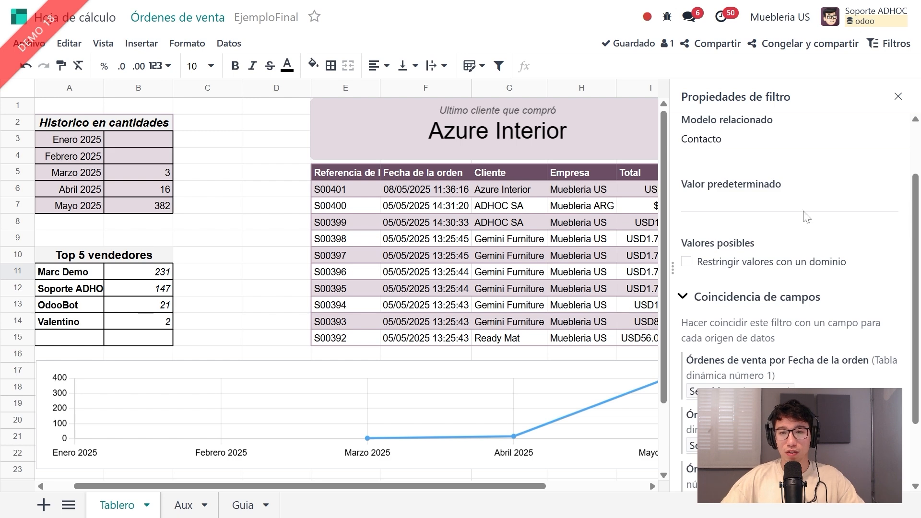
- Match the Contacto filter to the field Cliente for both pivot tables and the list, and save it
scroll(760, 284, "down", 2)
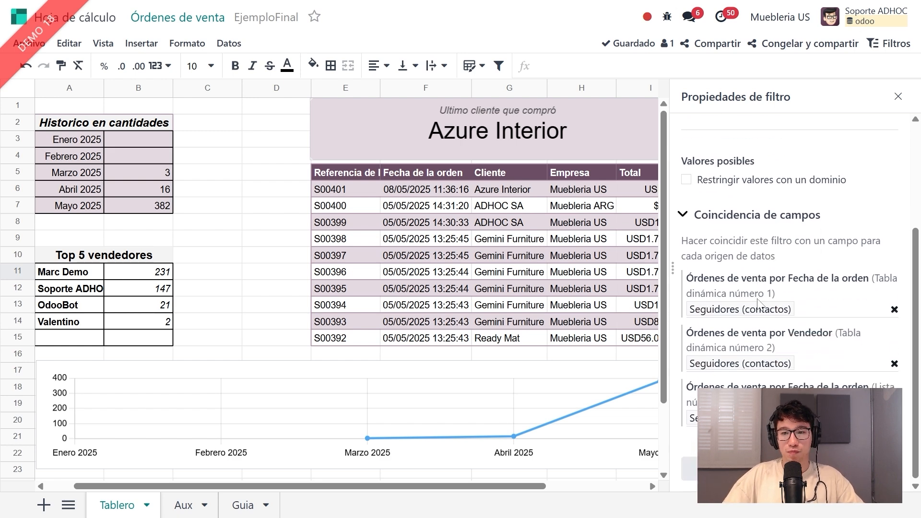
left_click(804, 309)
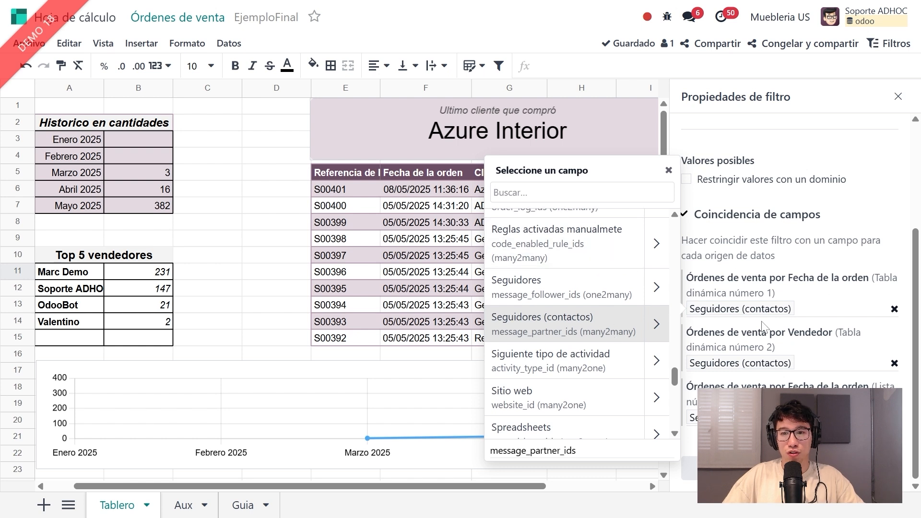
type("clie")
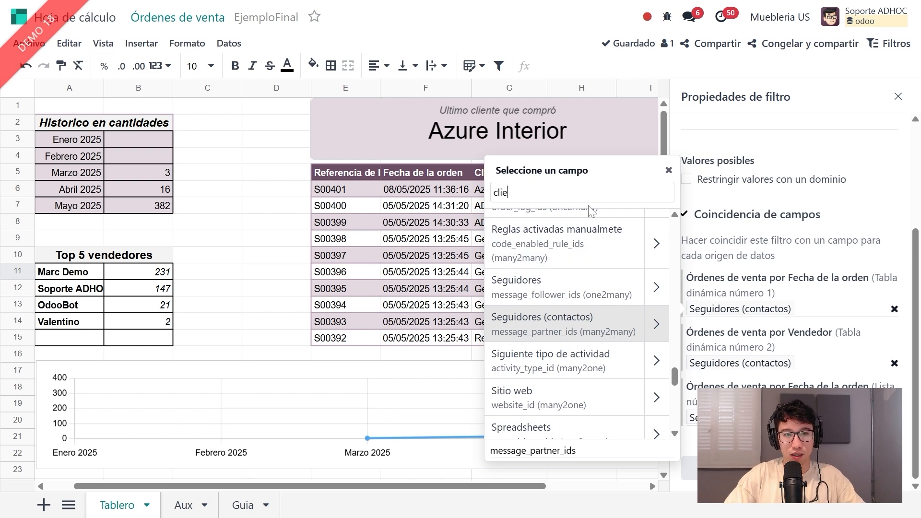
left_click(582, 234)
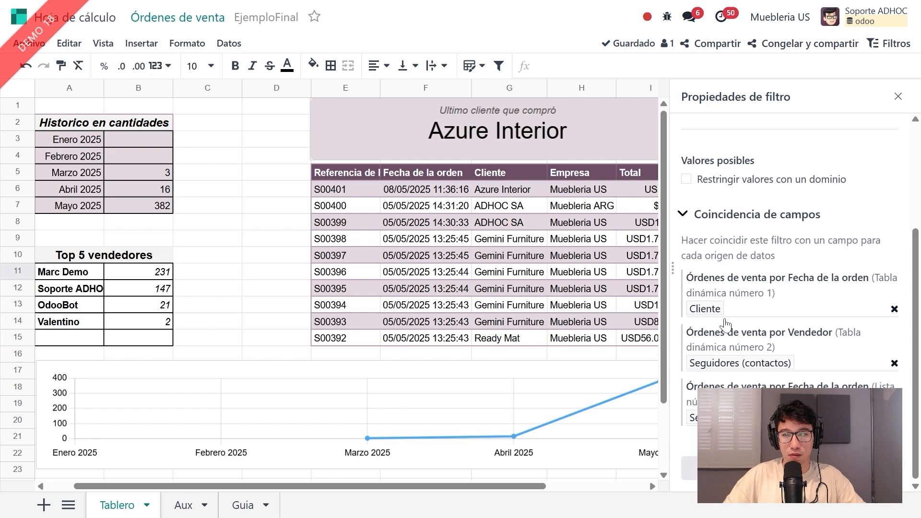
left_click(809, 364)
type("client")
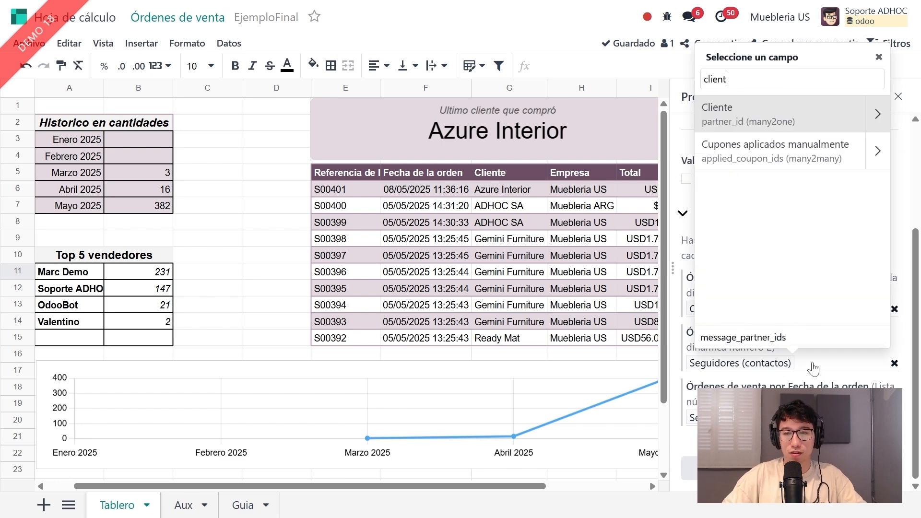
left_click(782, 115)
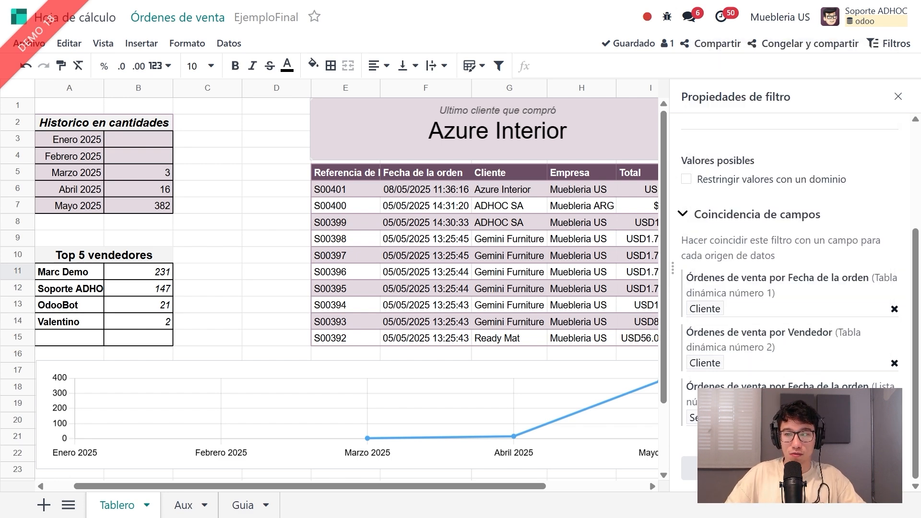
left_click(796, 418)
type("cliente")
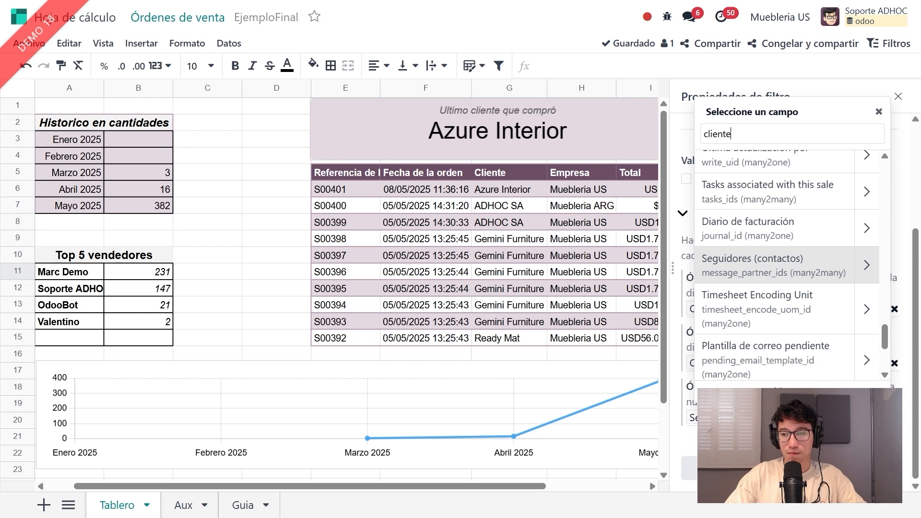
left_click(773, 177)
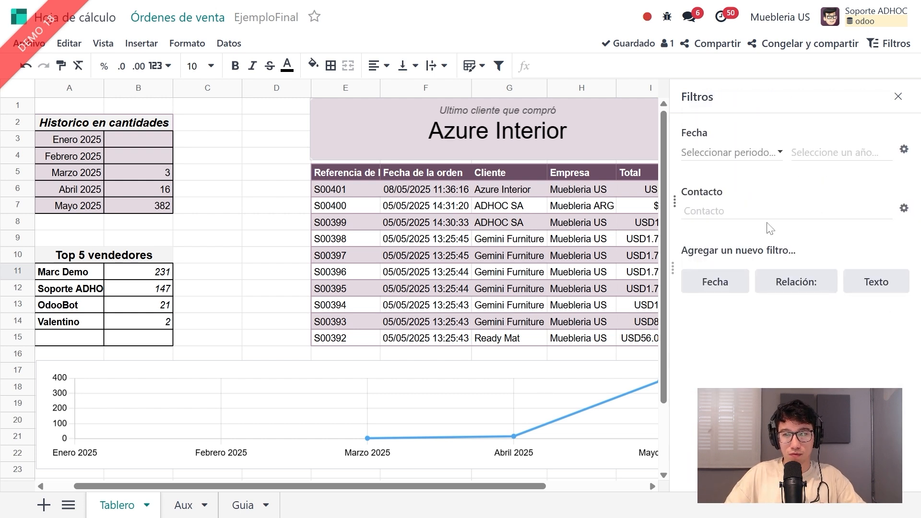
- Check the dashboard with the Contacto filter set to Gemini Furniture and then to Azure Interior
left_click(683, 211)
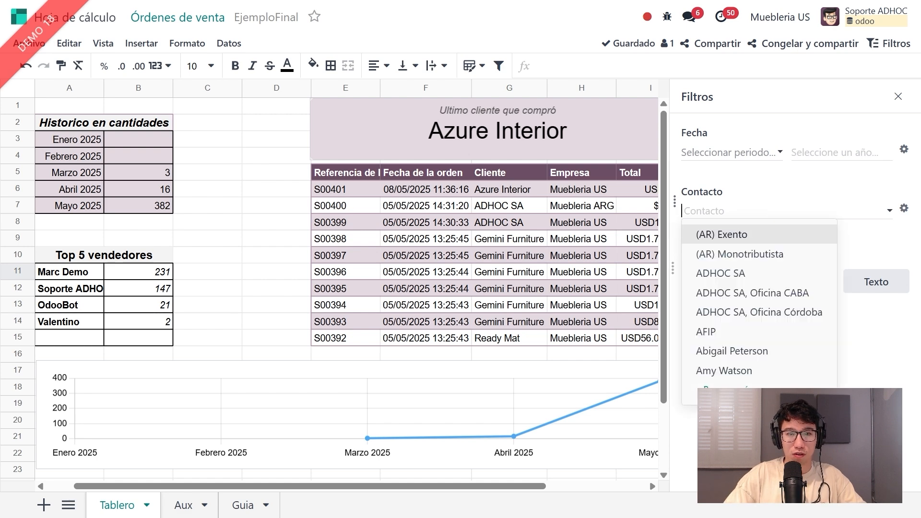
type("gemin")
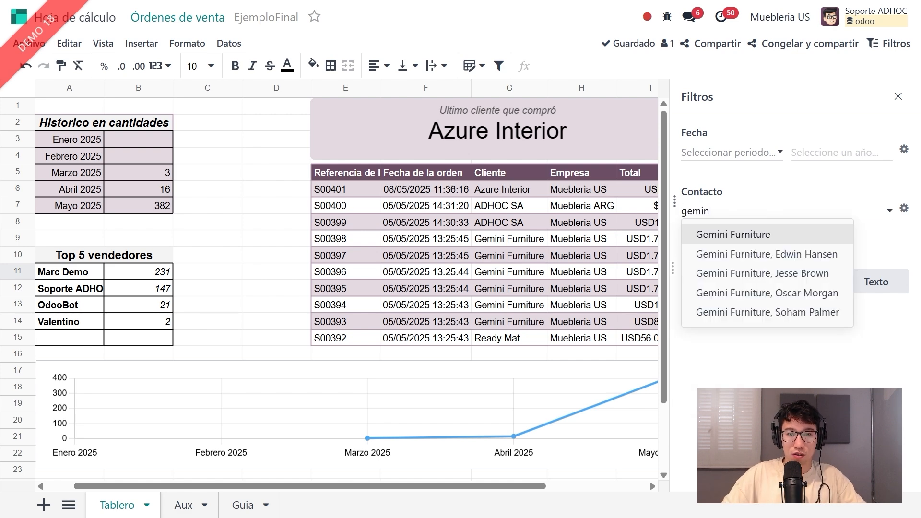
left_click(727, 234)
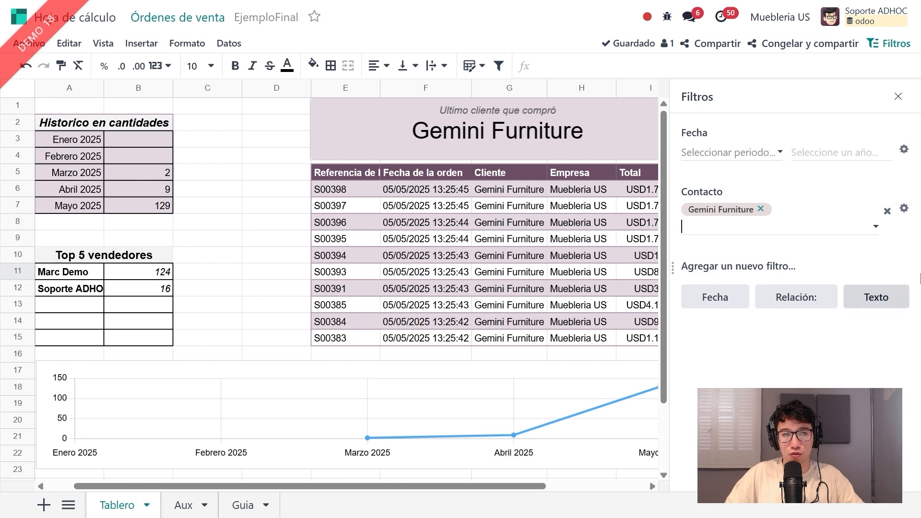
left_click(761, 209)
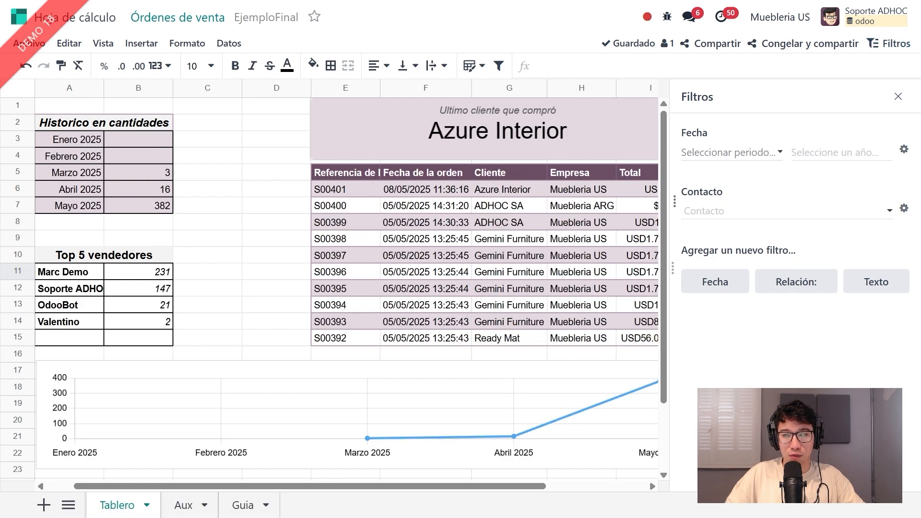
type("a")
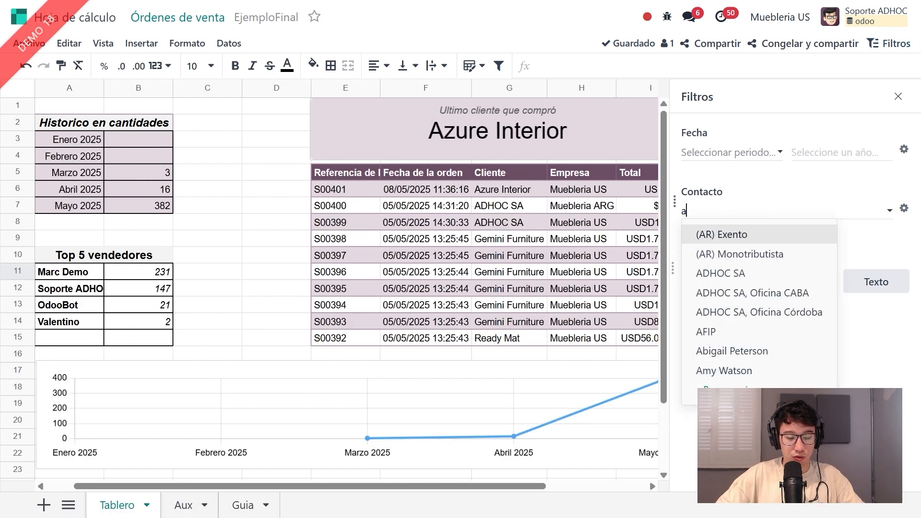
type("zure")
left_click(743, 234)
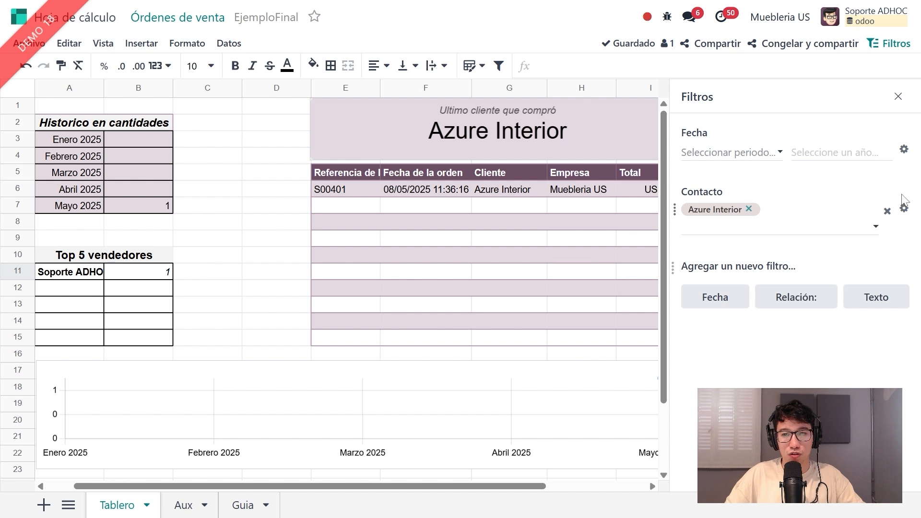
- Review the Contacto filter's field matching for each data source, and clear the Azure Interior filter value
left_click(904, 210)
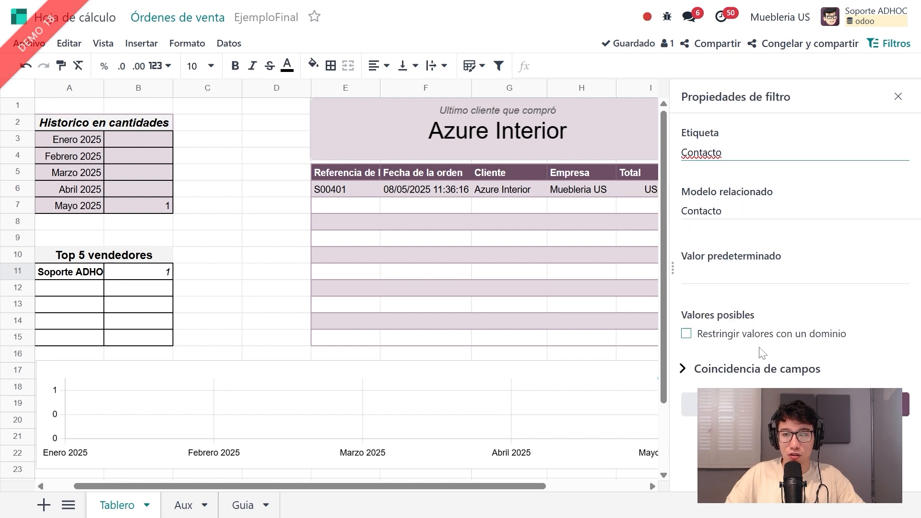
left_click(683, 369)
scroll(686, 374, "down", 3)
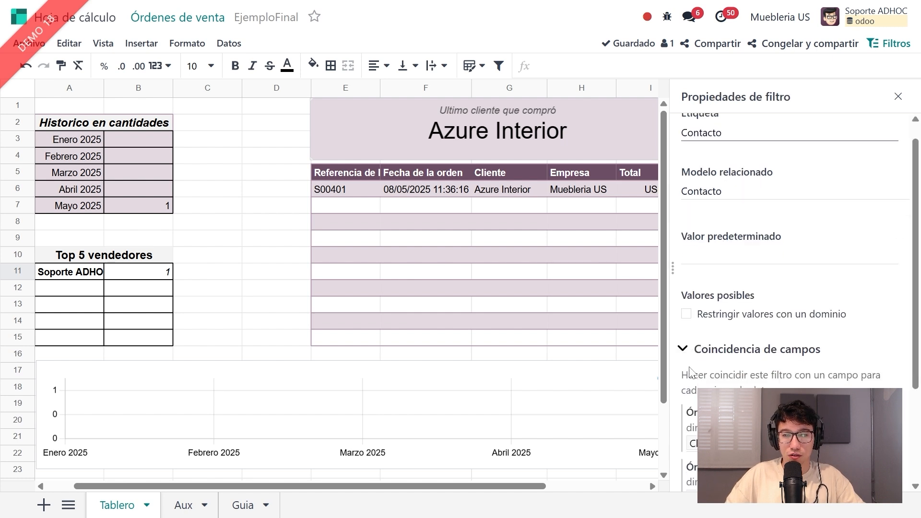
scroll(767, 331, "up", 3)
scroll(767, 331, "down", 3)
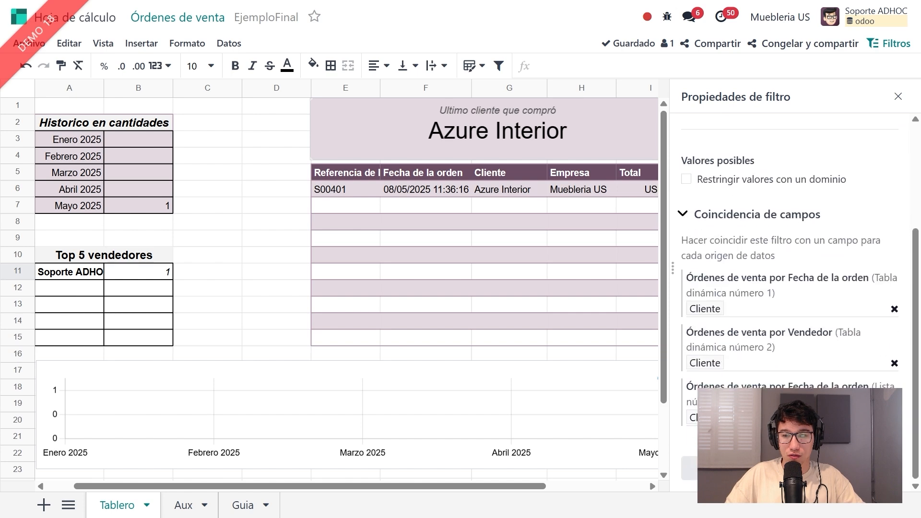
left_click(789, 468)
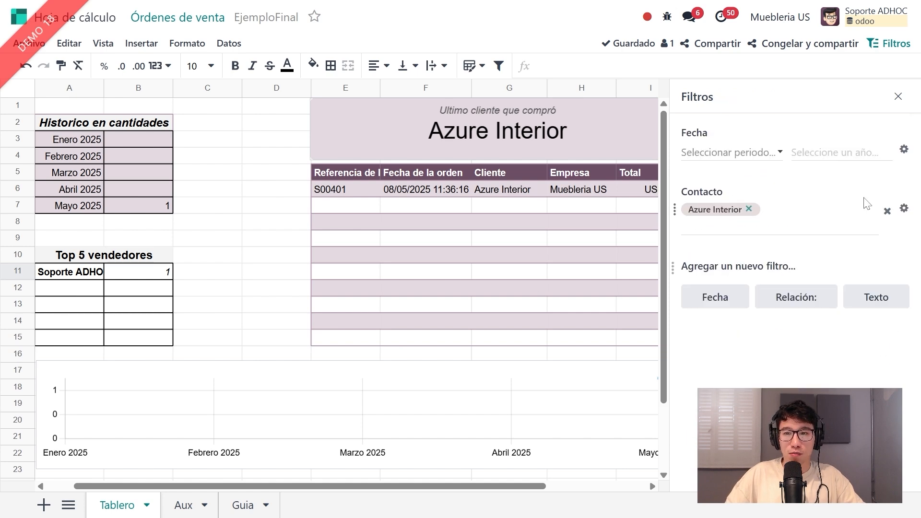
left_click(887, 211)
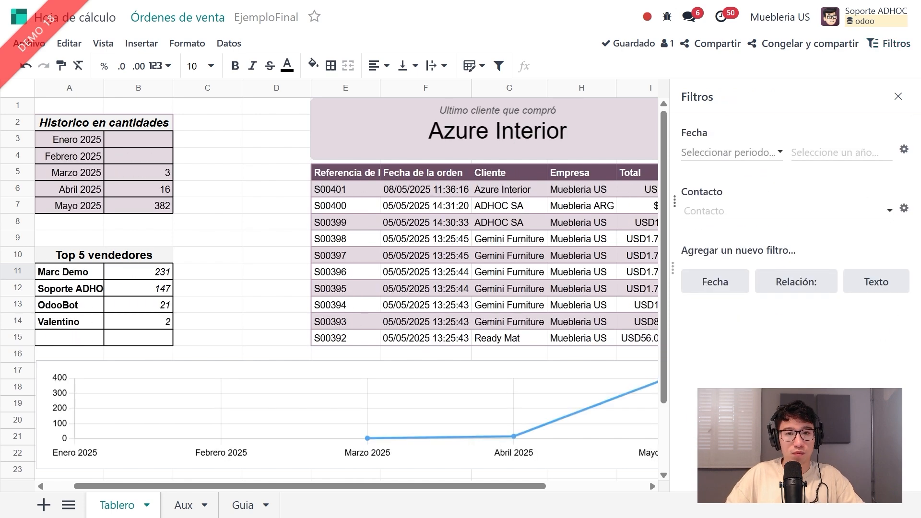
- Add a relation filter based on the Empresas model with Incluir secundarios turned off
left_click(780, 278)
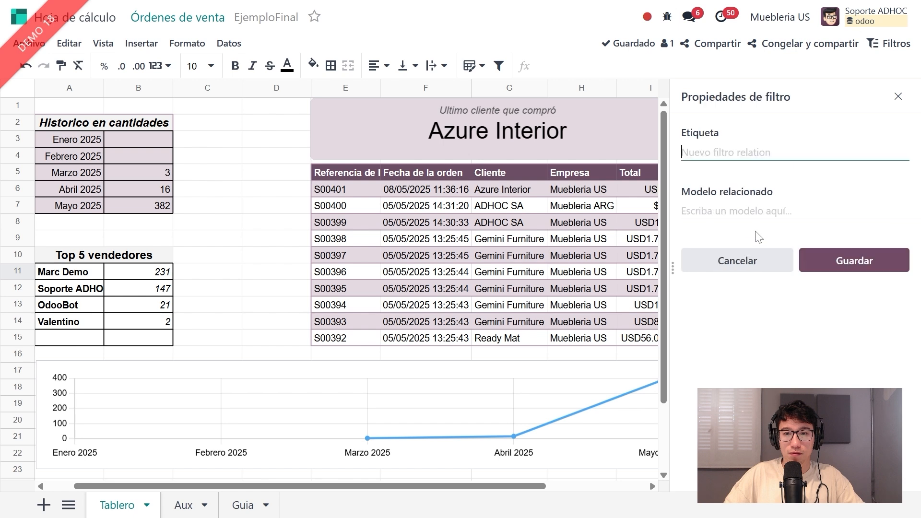
type("em")
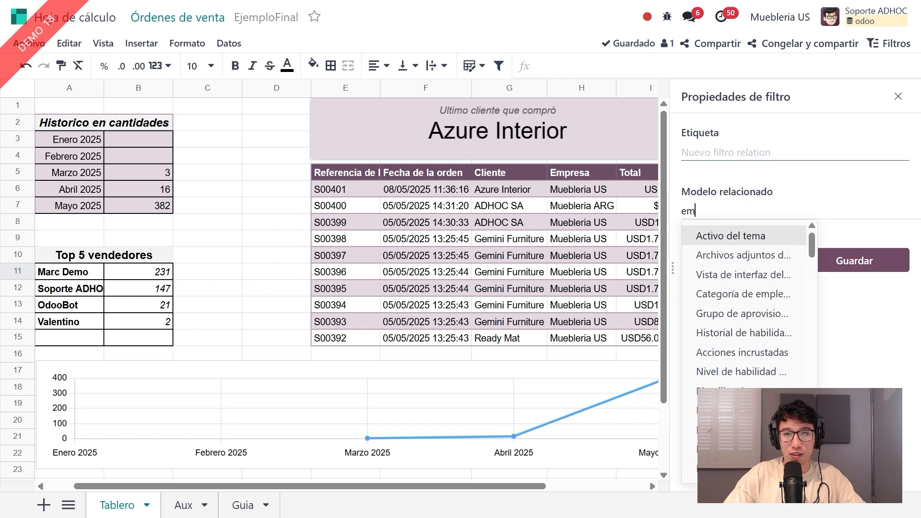
type("presa")
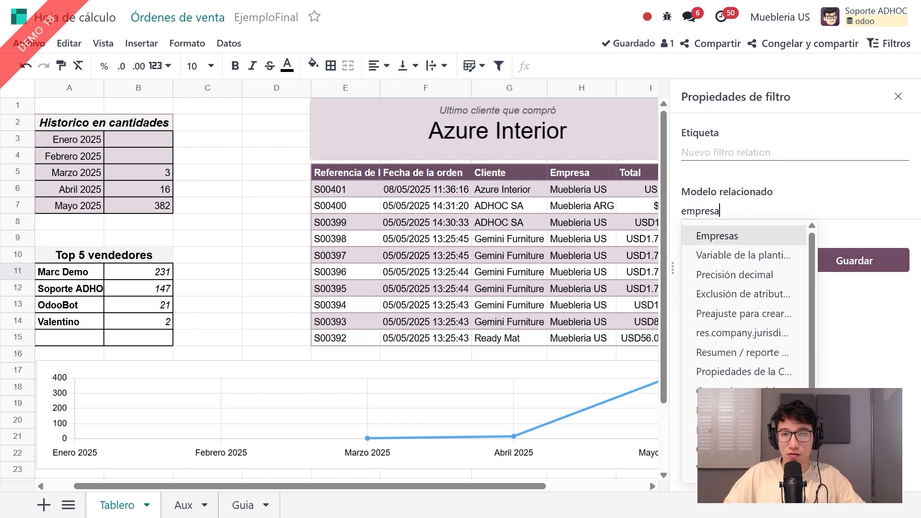
left_click(751, 237)
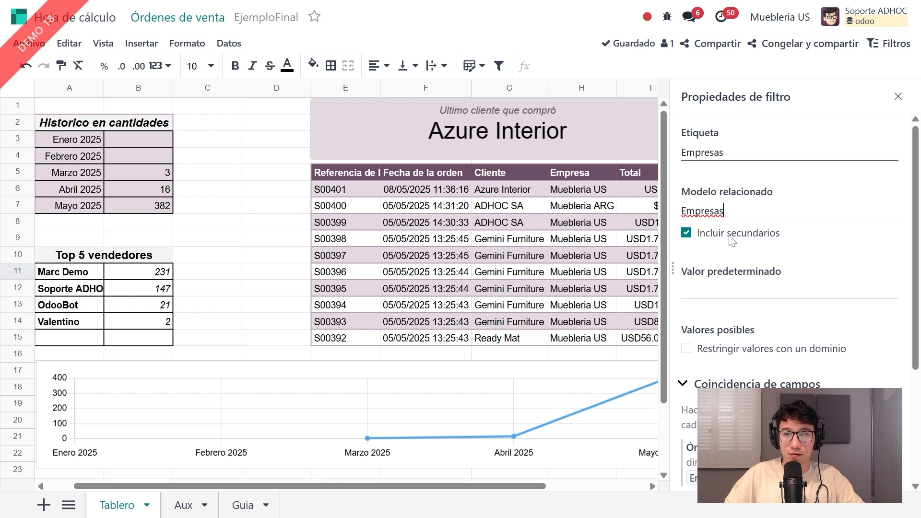
left_click(708, 239)
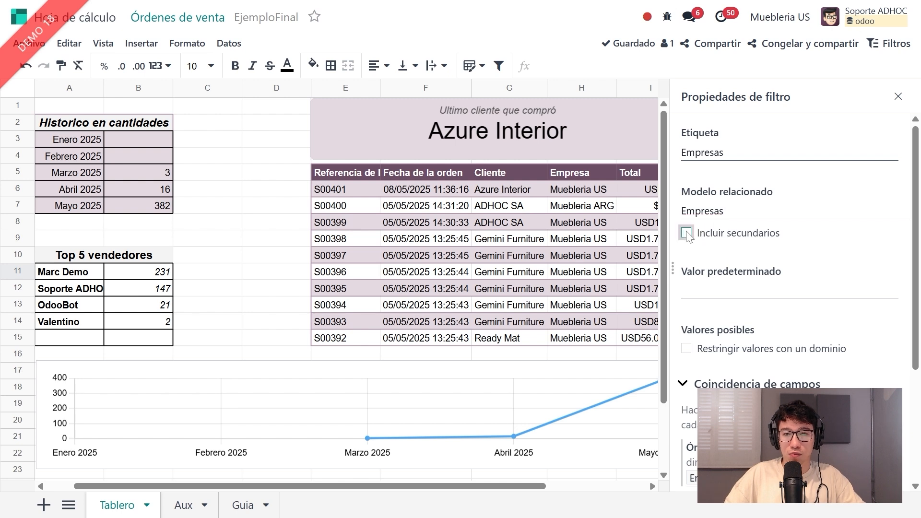
- Leave the Empresas filter's default empty, review its Empresa field matching for all data sources, and save it
left_click(747, 301)
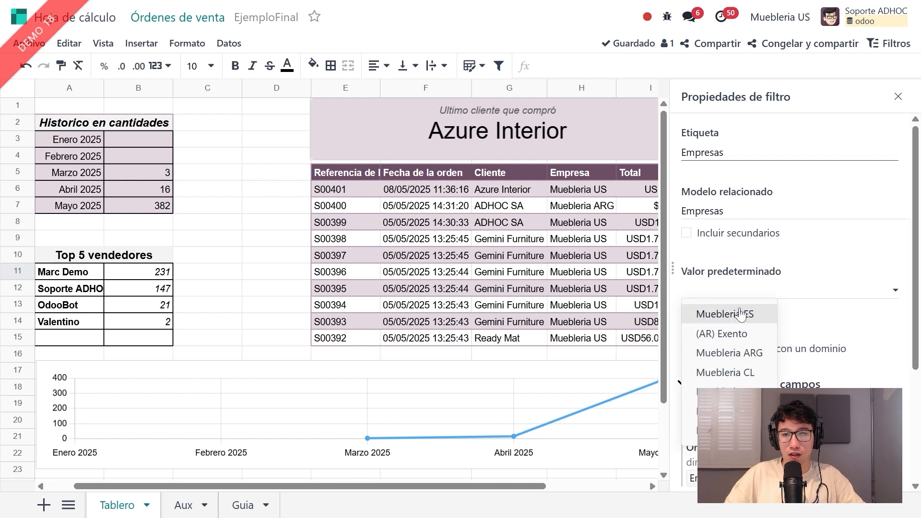
left_click(876, 269)
scroll(816, 216, "down", 5)
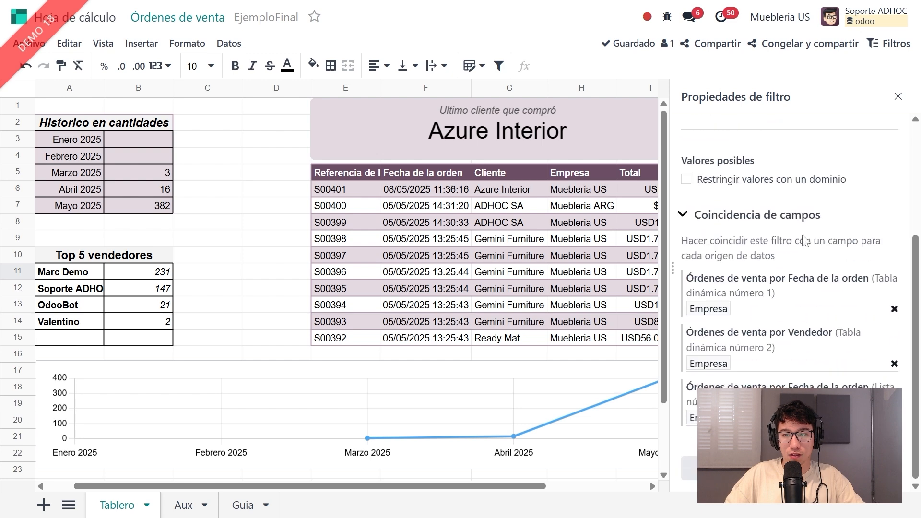
scroll(745, 246, "up", 4)
scroll(826, 206, "down", 4)
scroll(822, 175, "up", 1)
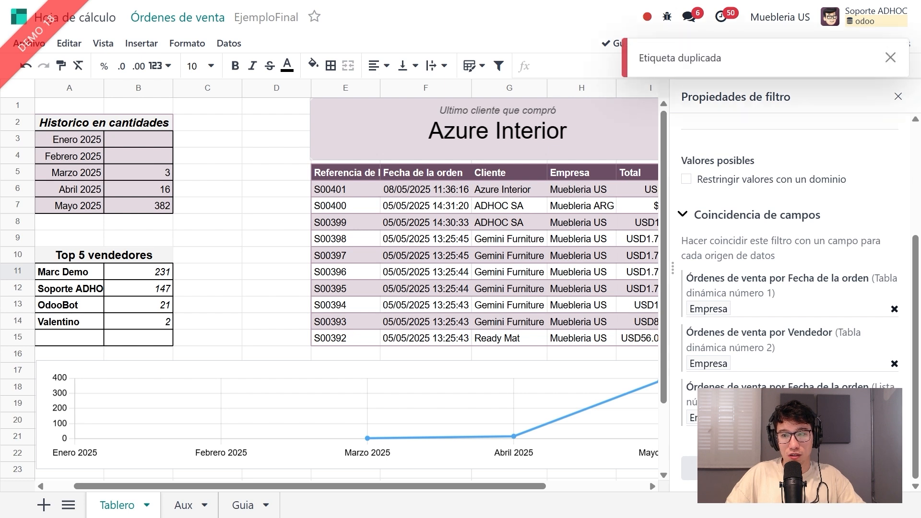
left_click(734, 468)
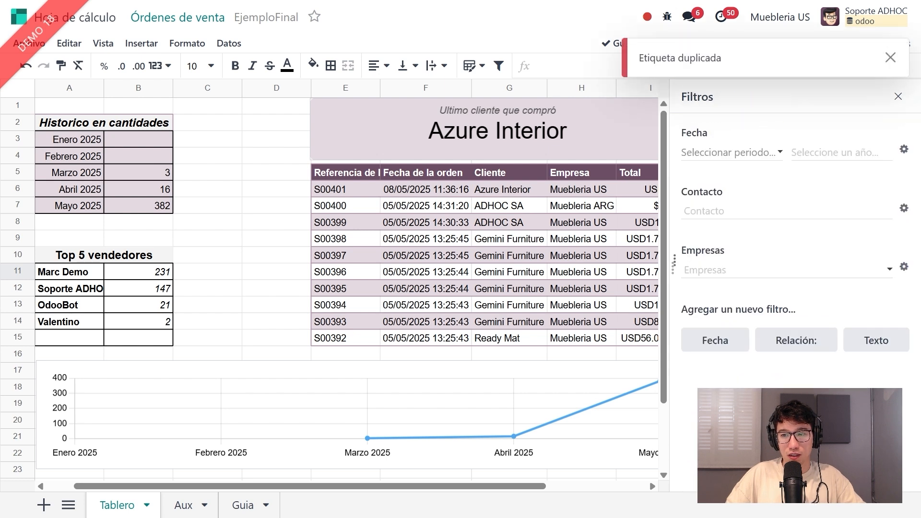
left_click(904, 266)
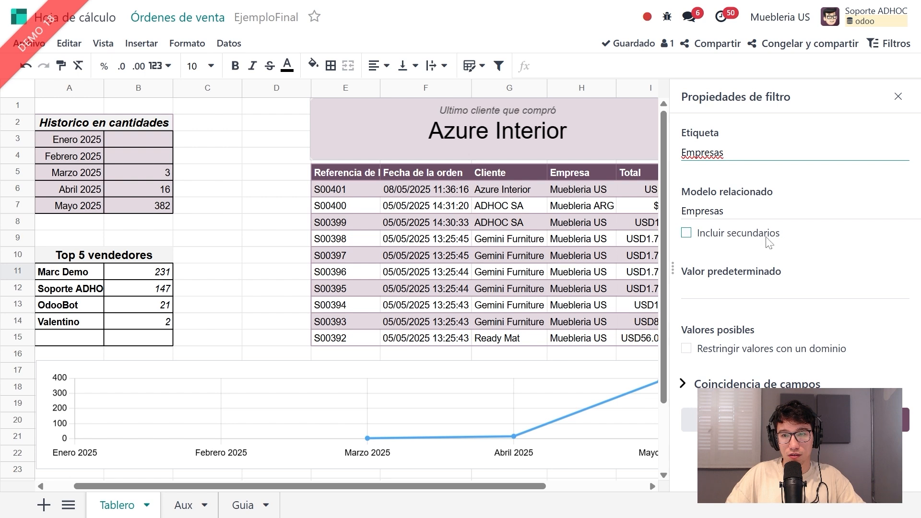
left_click(899, 97)
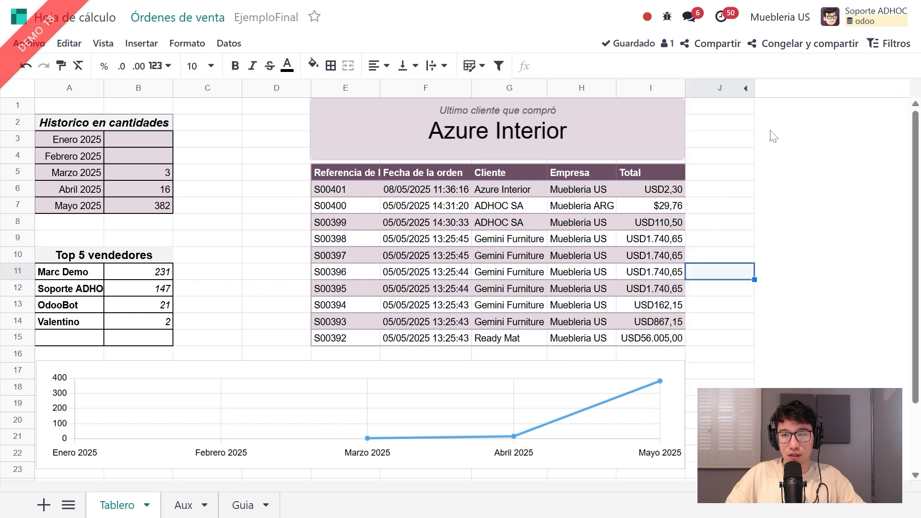
- Check the dashboard with the Empresas filter set to Muebleria ARG, and remove that value from the filter
left_click(889, 43)
left_click(757, 271)
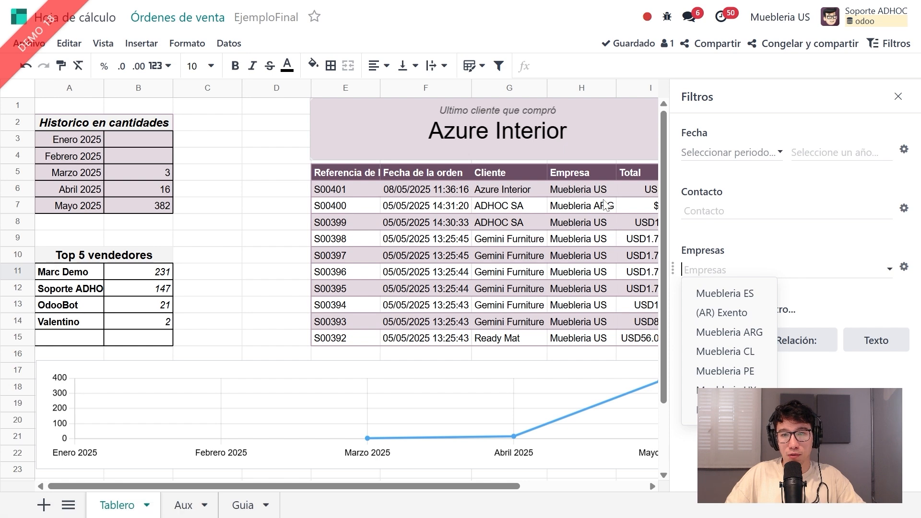
left_click(729, 332)
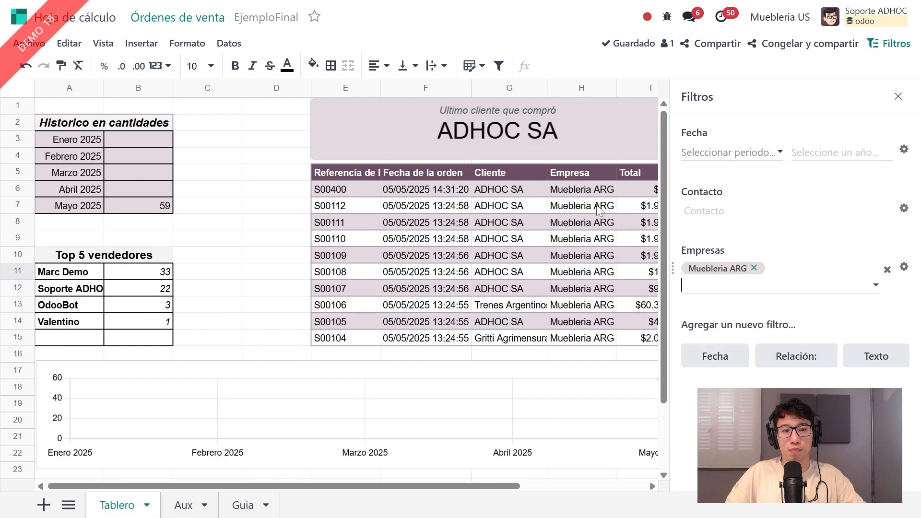
left_click(754, 268)
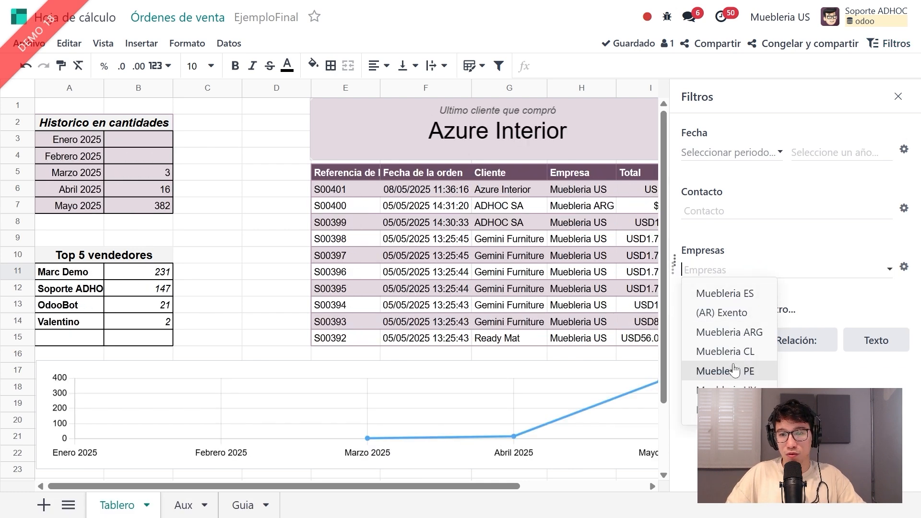
- Check the dashboard with the Empresas filter set to Muebleria US, and with Muebleria ARG added to it
left_click(710, 409)
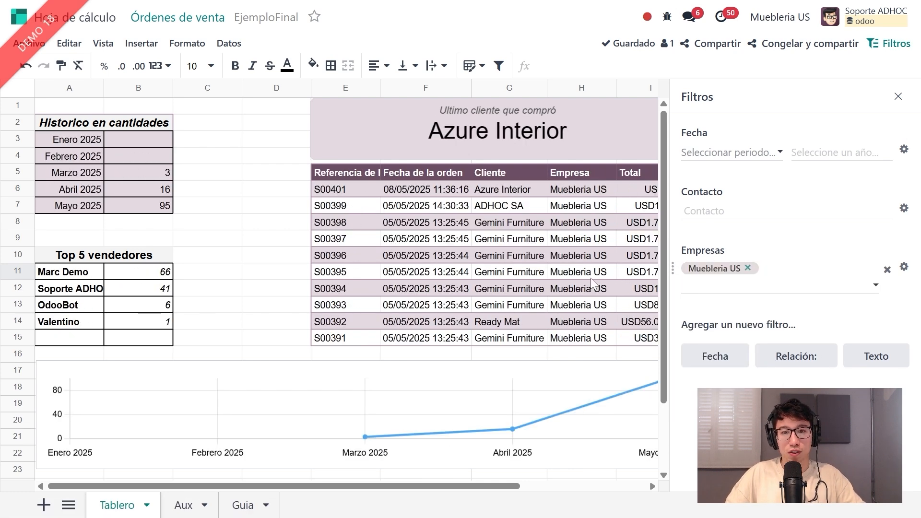
left_click(767, 285)
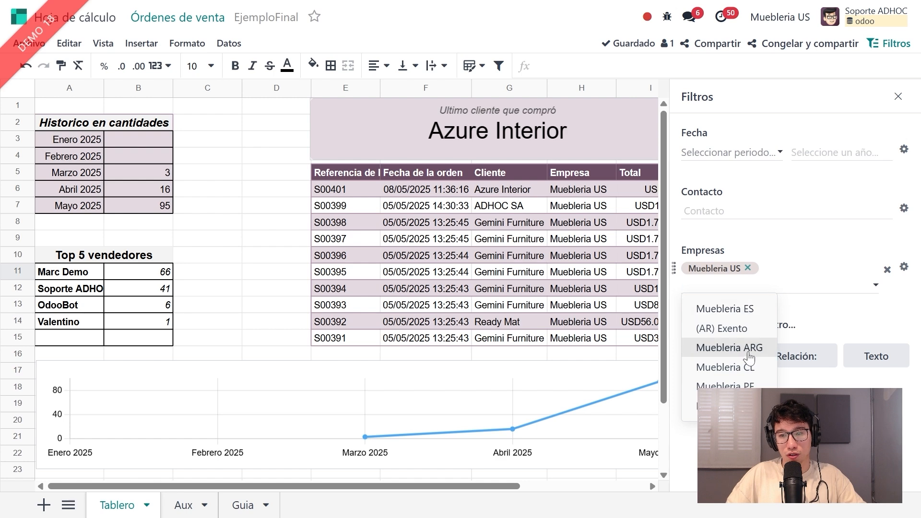
left_click(730, 345)
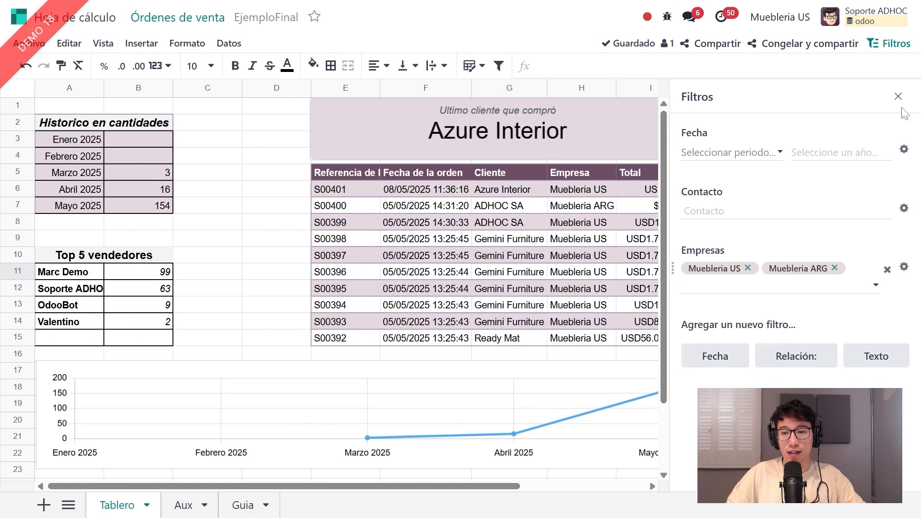
left_click(899, 97)
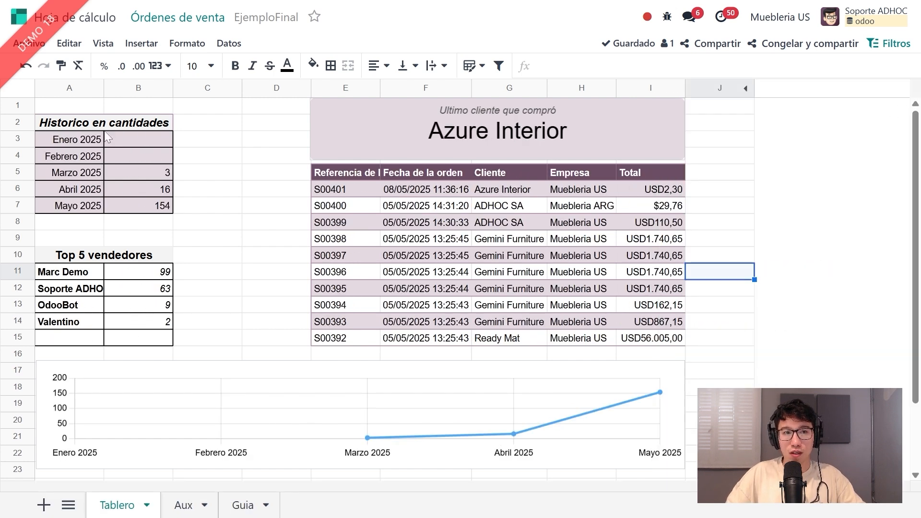
- Publish the spreadsheet as a dashboard named EjemploFinal in the Ventas section, keeping the internal user access group
left_click(35, 48)
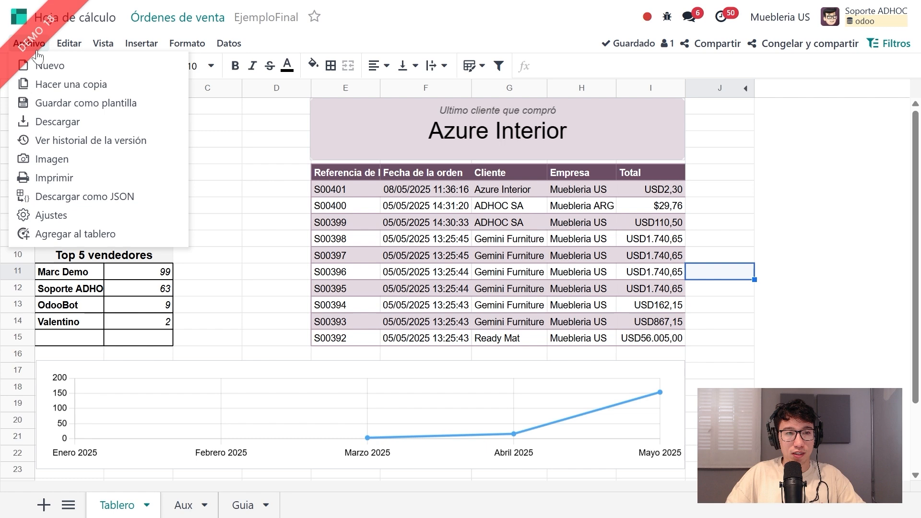
left_click(91, 236)
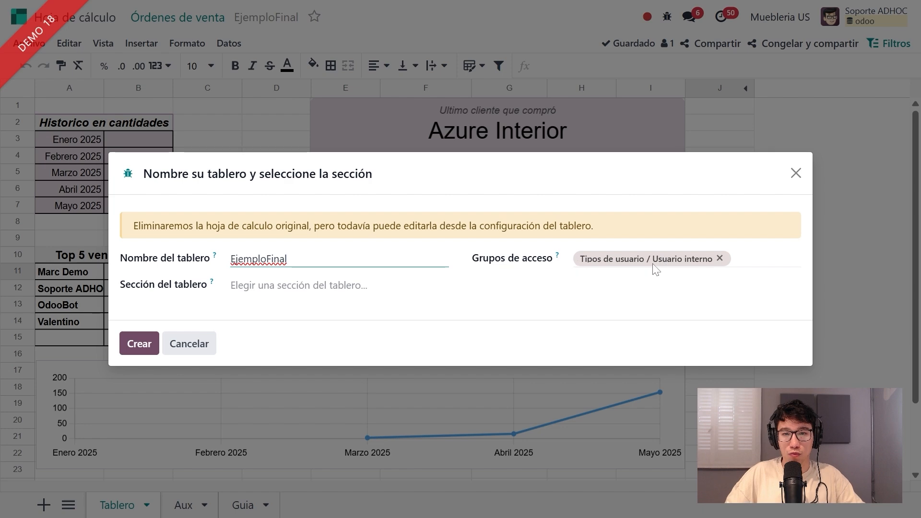
left_click(331, 287)
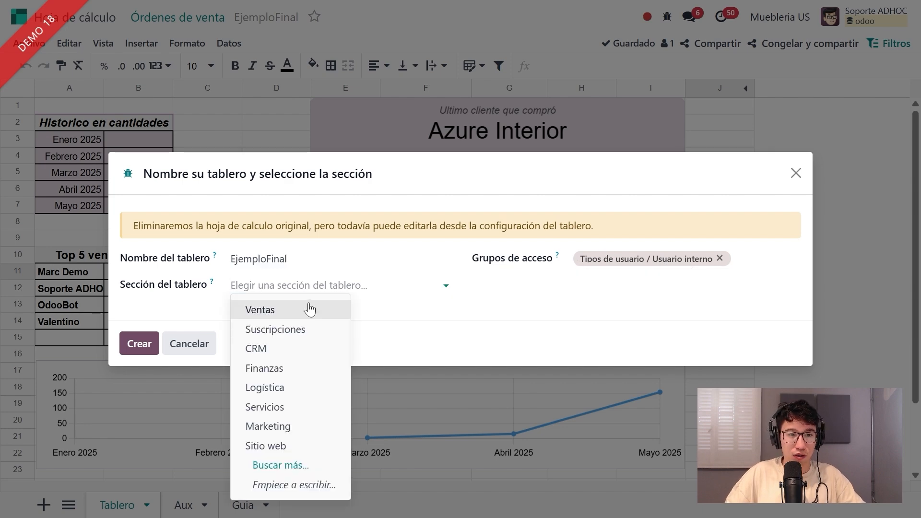
left_click(308, 305)
left_click(137, 346)
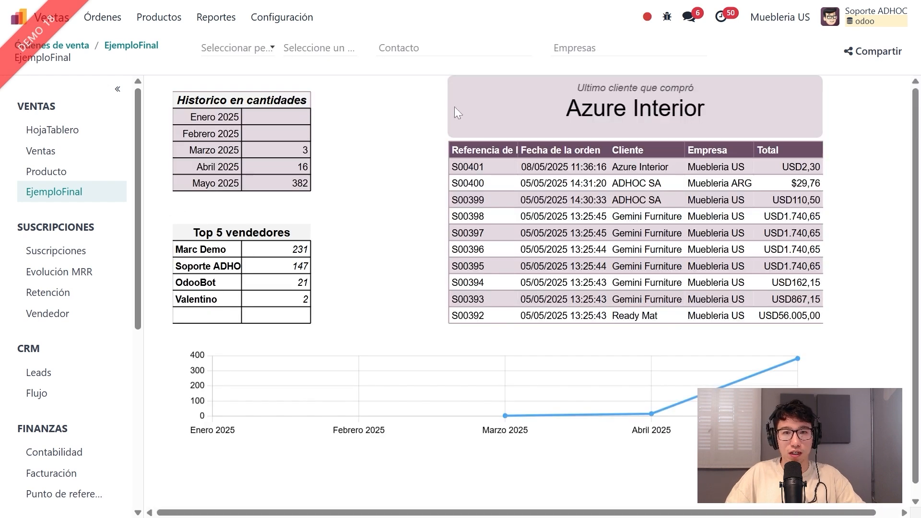
- Filter the published dashboard to Abril 2025 and search the Contacto filter for "gemi"
left_click(254, 51)
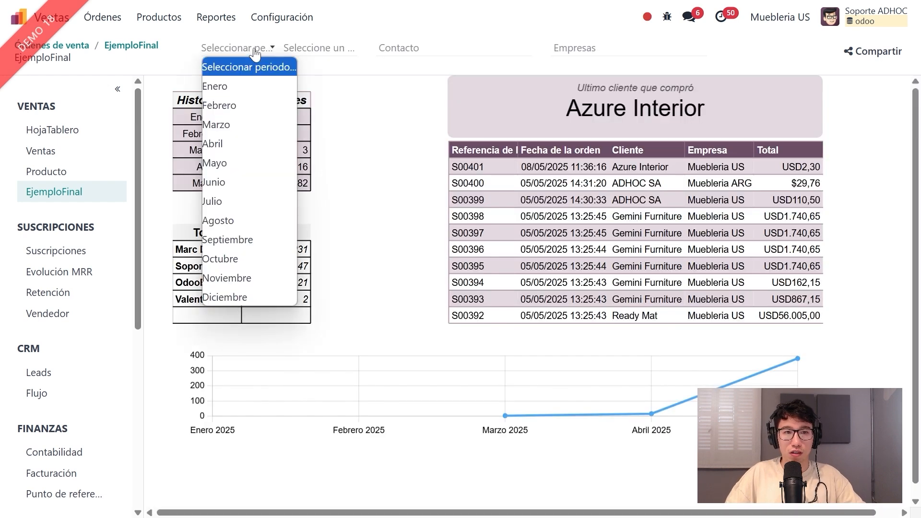
left_click(244, 140)
left_click(377, 48)
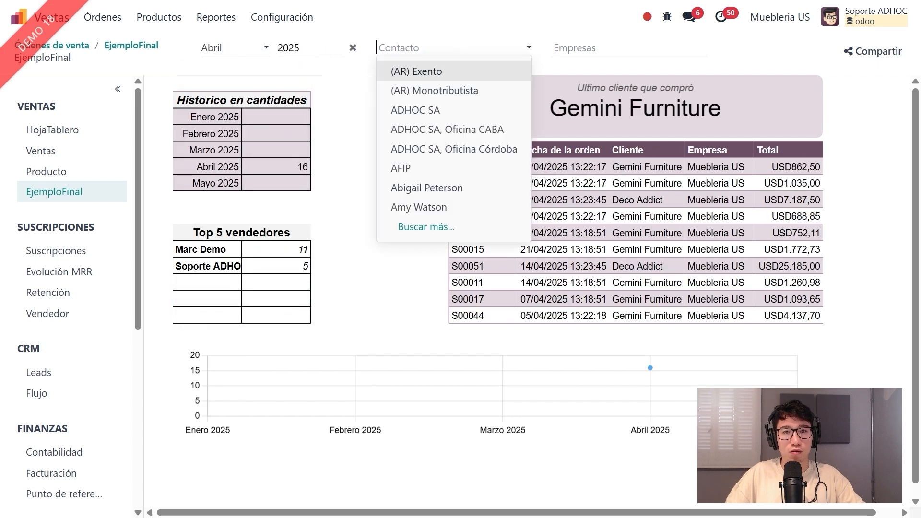
type("gemi")
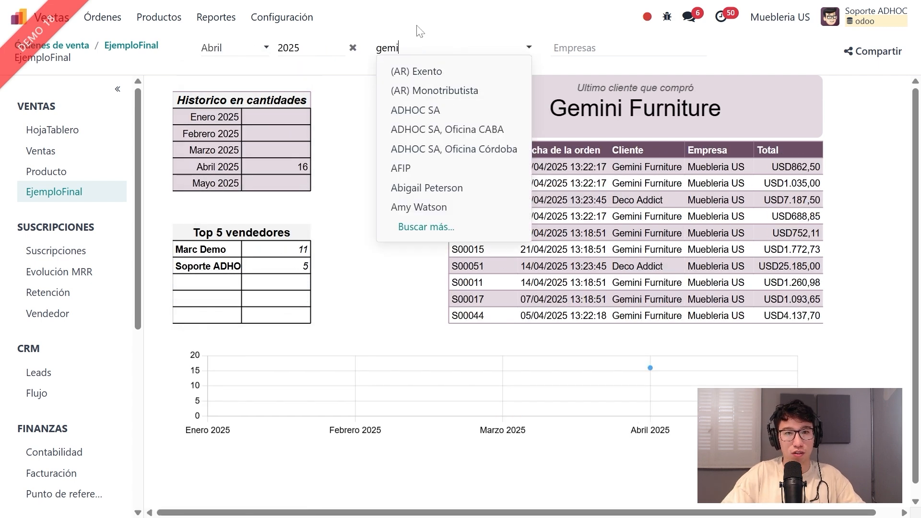